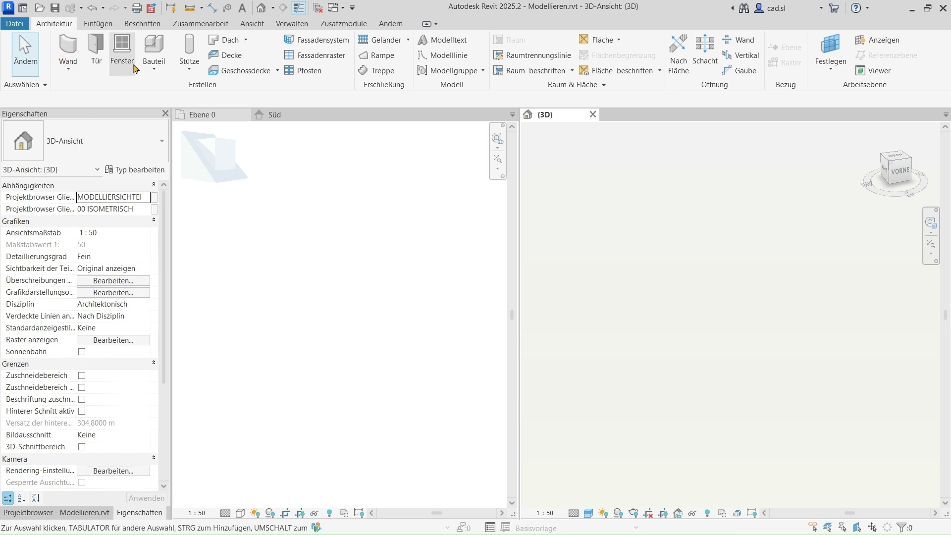
Start a new in-place family in the Allgemeines Modell category.
left_click(154, 65)
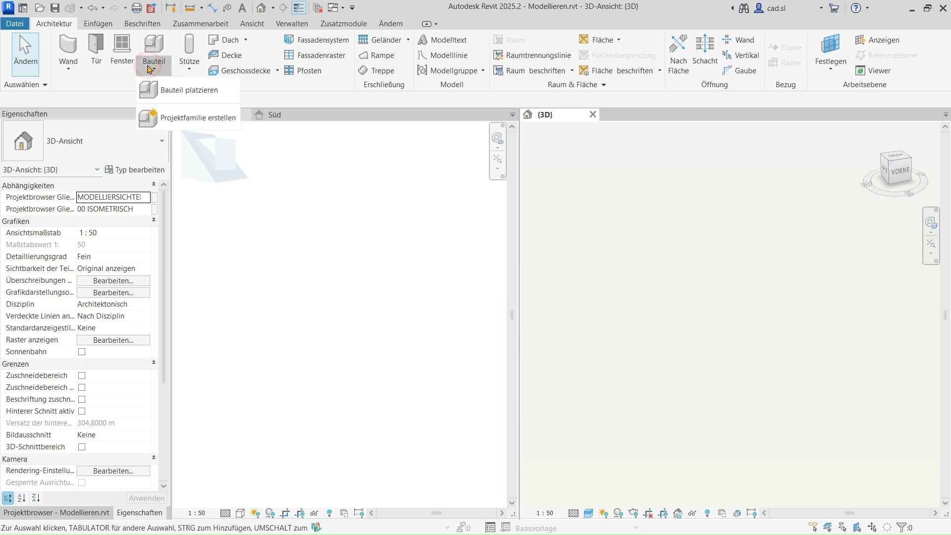
left_click(183, 123)
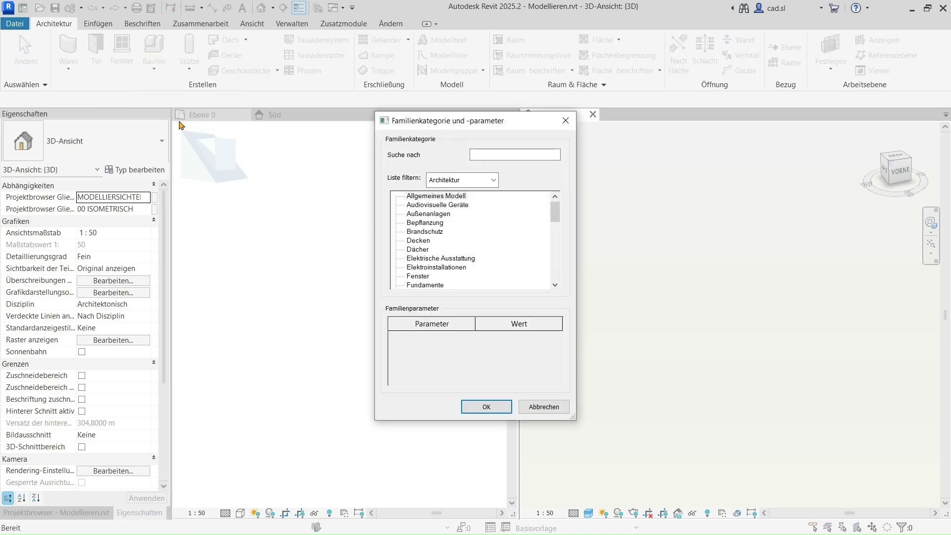
mouse_move(556, 210)
left_mouse_down()
mouse_move(562, 255)
mouse_move(549, 202)
left_mouse_up()
left_click(441, 199)
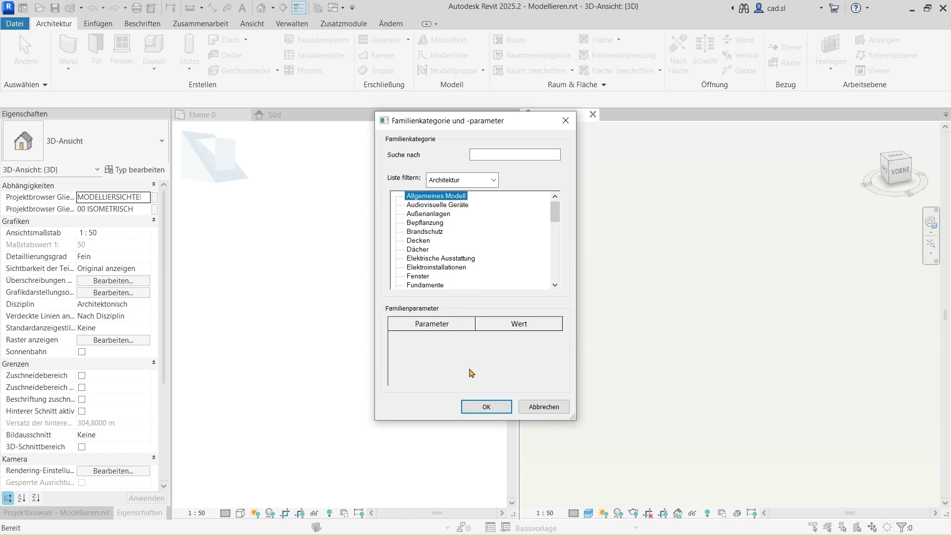
left_click(477, 409)
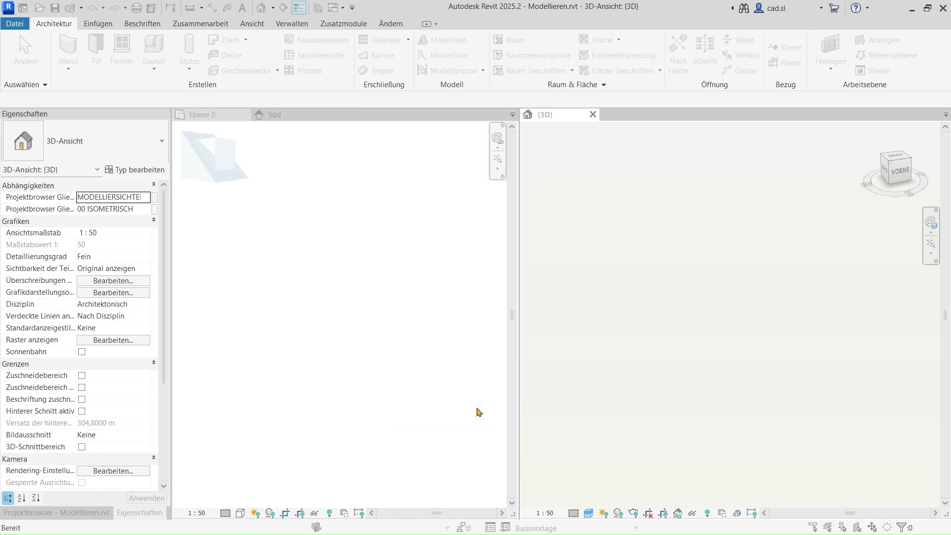
Name the in-place family 'Fünf Beispiele' and enter its family editor.
left_click_drag(471, 240, 324, 210)
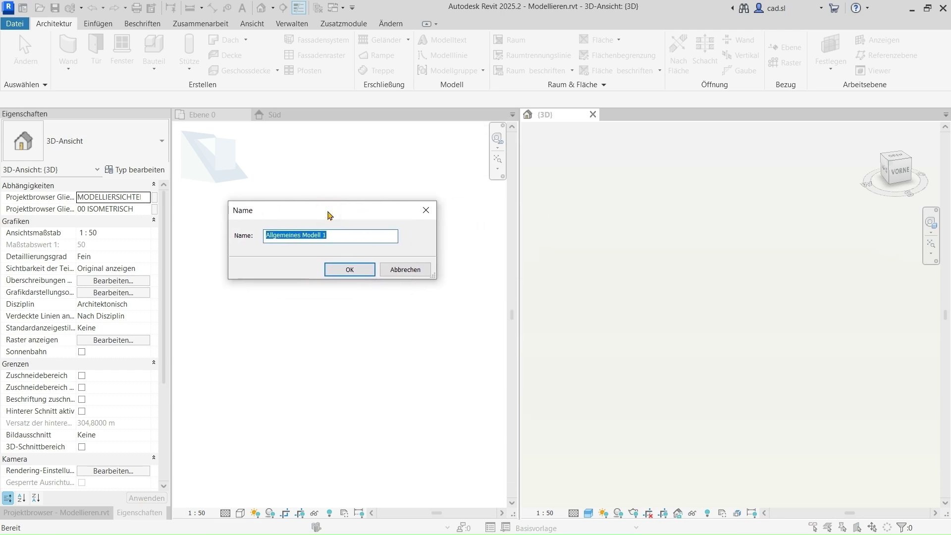
type("Fünf Beispiele")
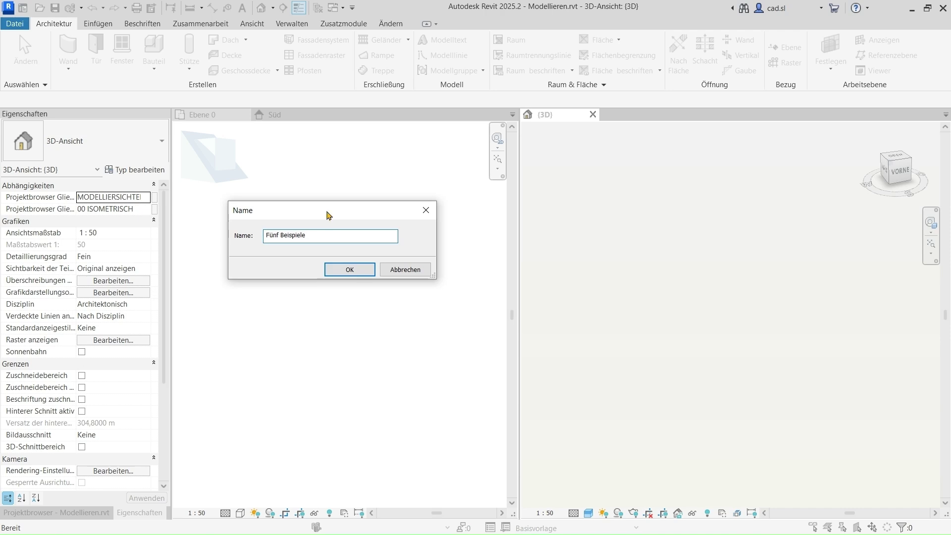
left_click(338, 270)
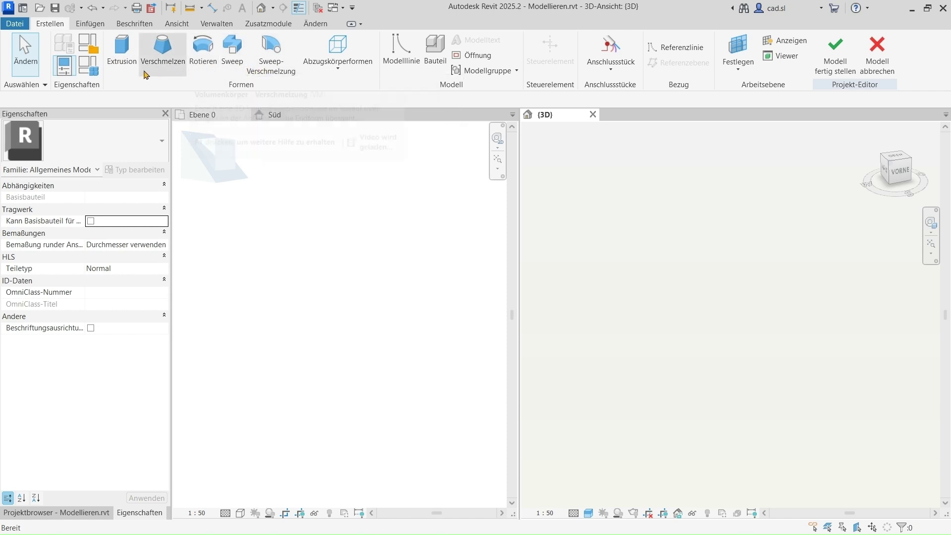
Start an extrusion sketched on the Ebene 0 work plane.
left_click(119, 73)
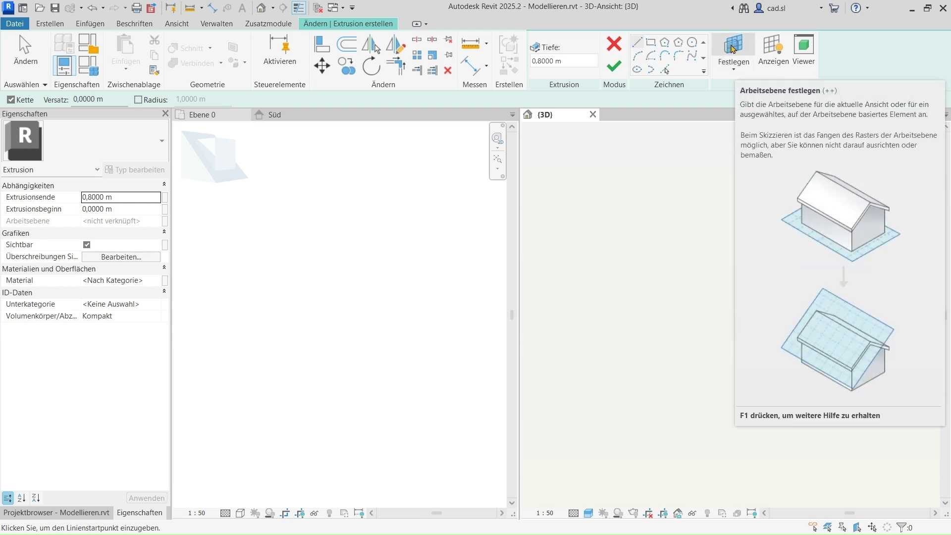
left_click(733, 48)
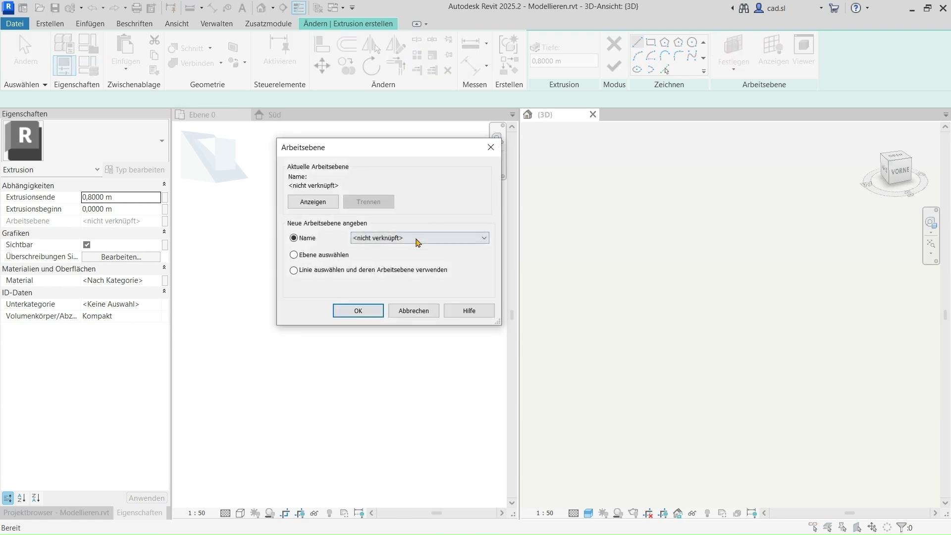
left_click(416, 241)
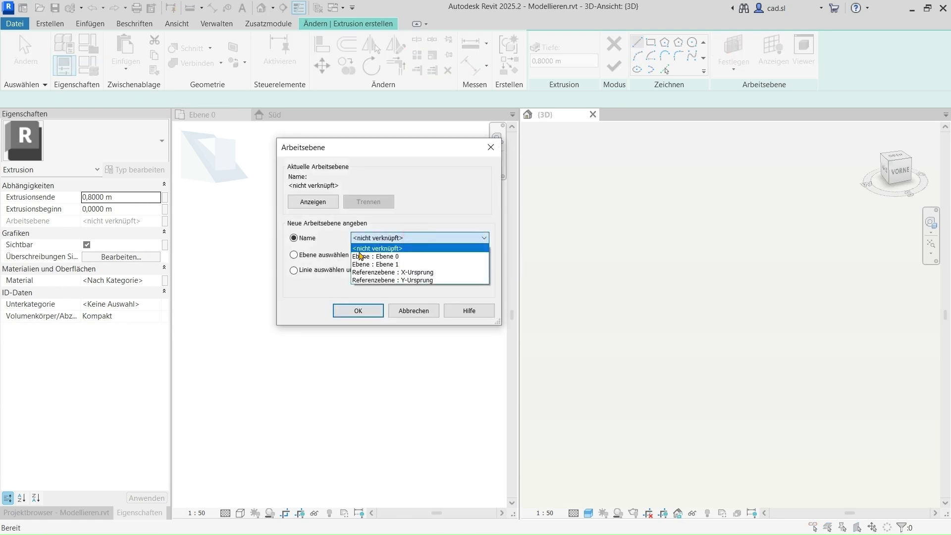
left_click(390, 258)
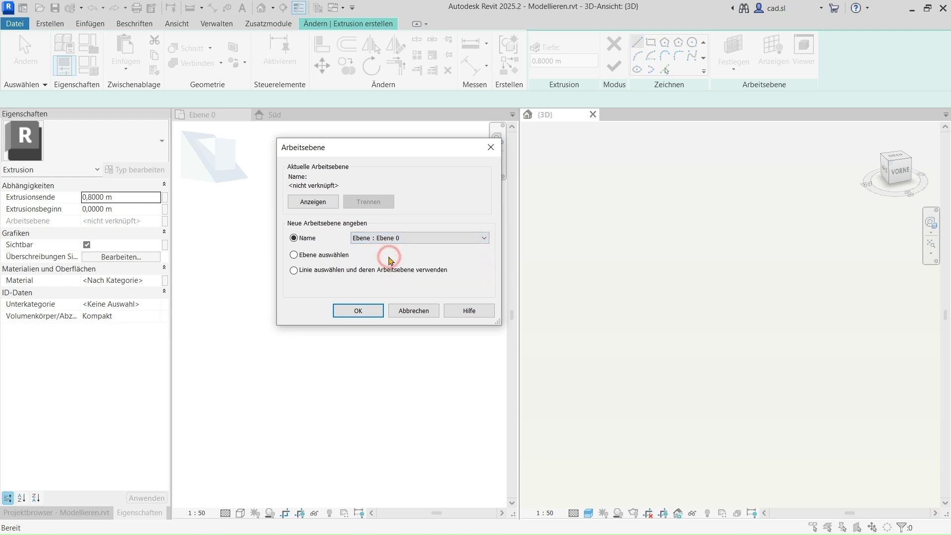
left_click(360, 320)
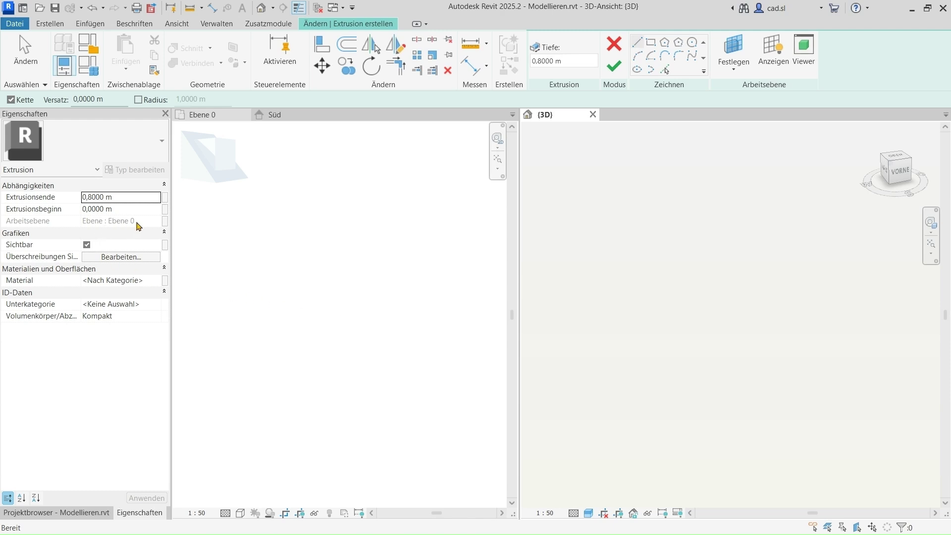
left_click(120, 209)
Set the extrusion end to 0,9 m.
left_click(124, 196)
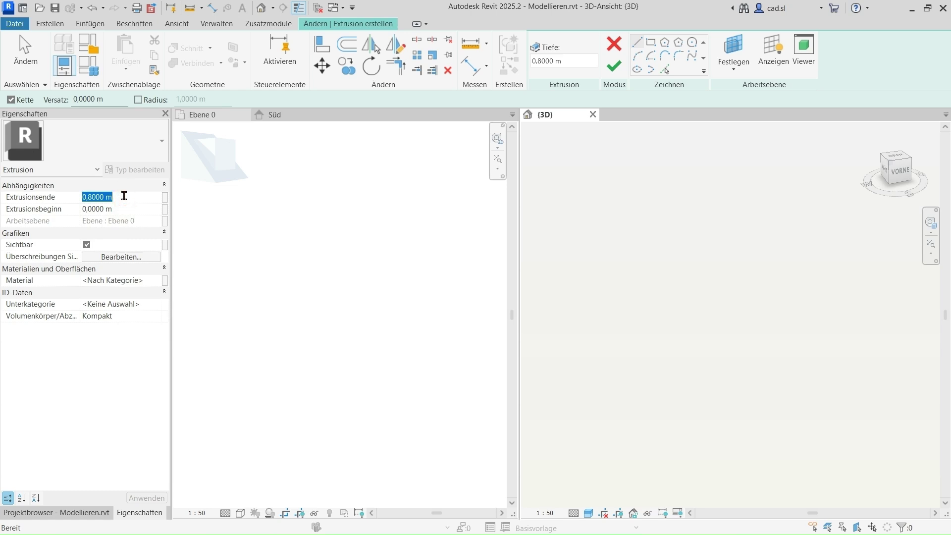
type("0,9")
key("Return")
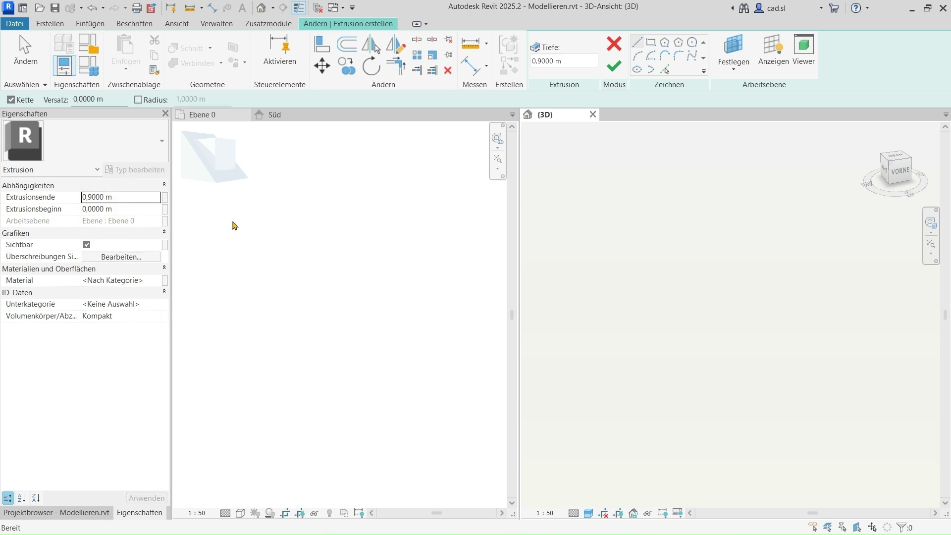
Sketch a closed 0,90 by 0,66 m rectangle on Ebene 0.
left_click(637, 42)
left_click(248, 371)
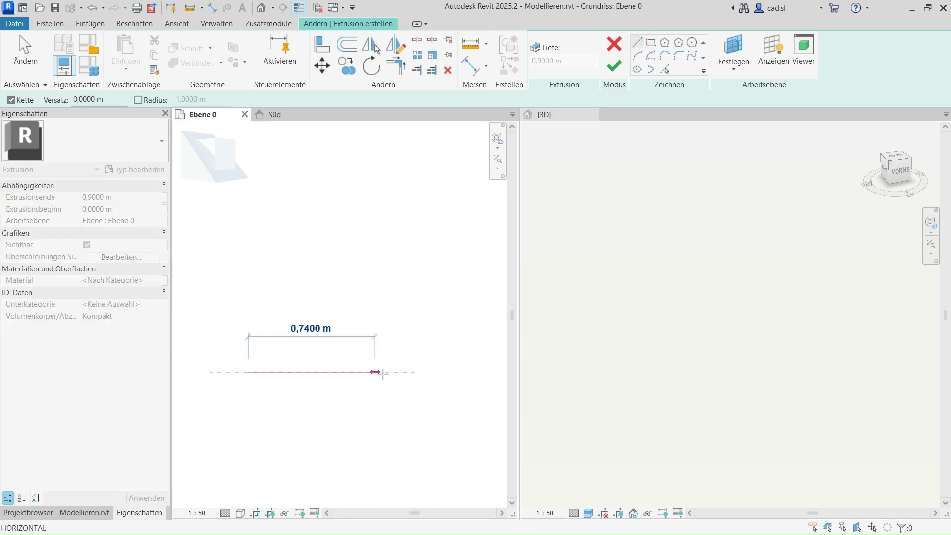
left_click(402, 371)
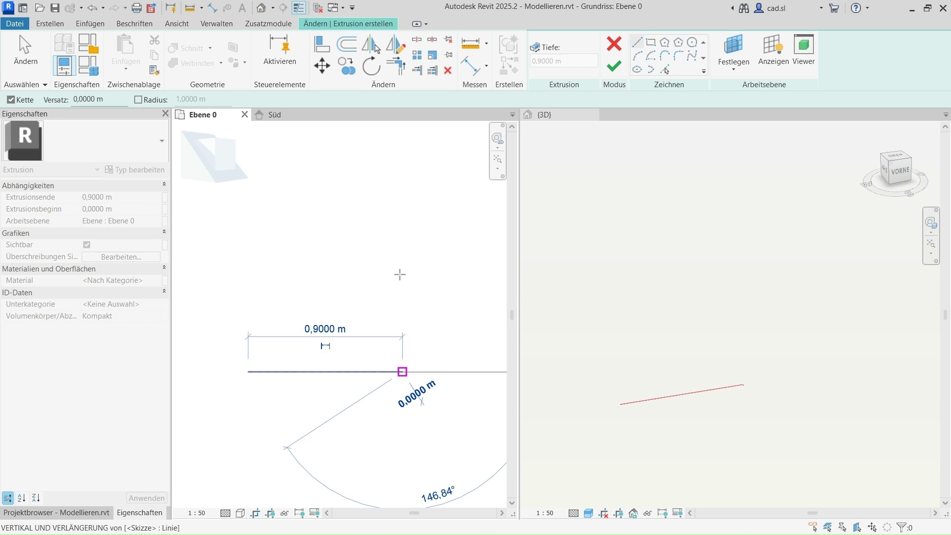
left_click(403, 258)
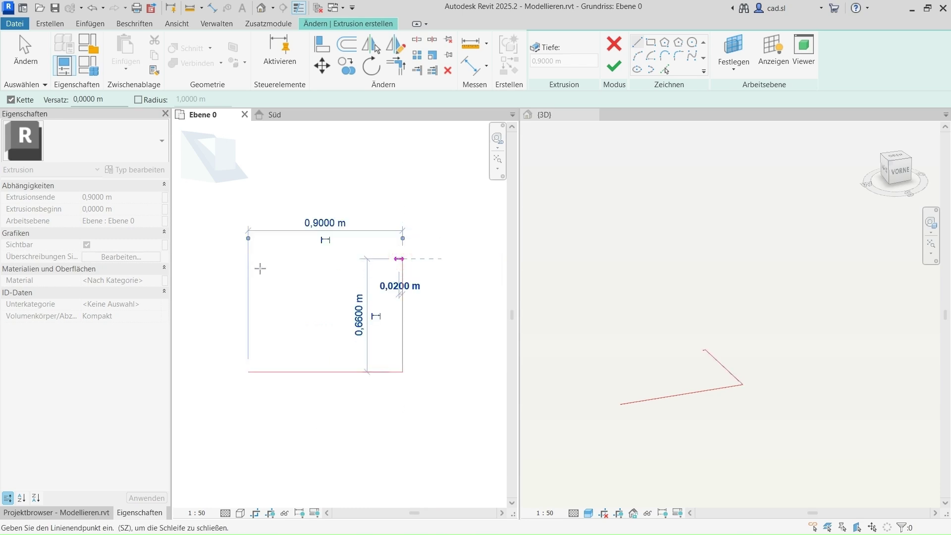
left_click(248, 258)
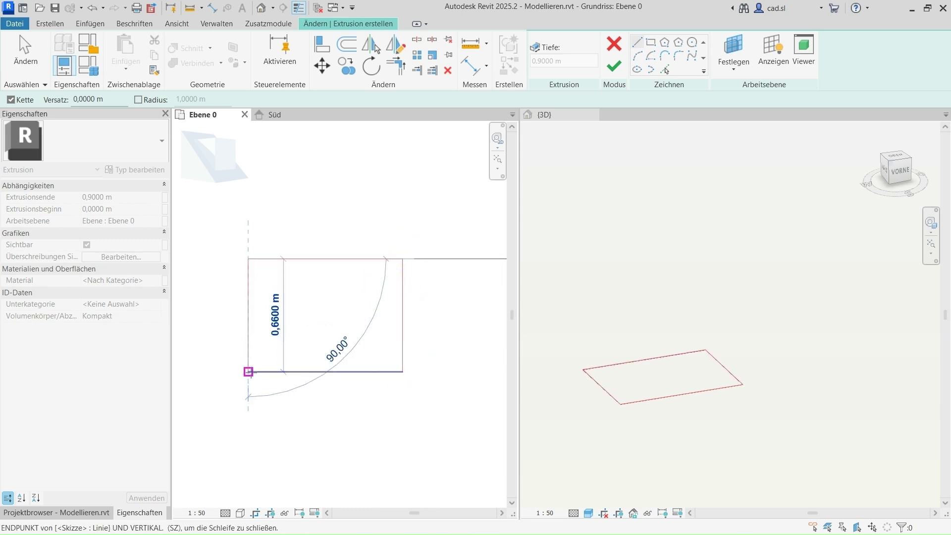
left_click(248, 371)
Round the rectangle's top-right corner with a 0,3 m fillet arc.
left_click(678, 56)
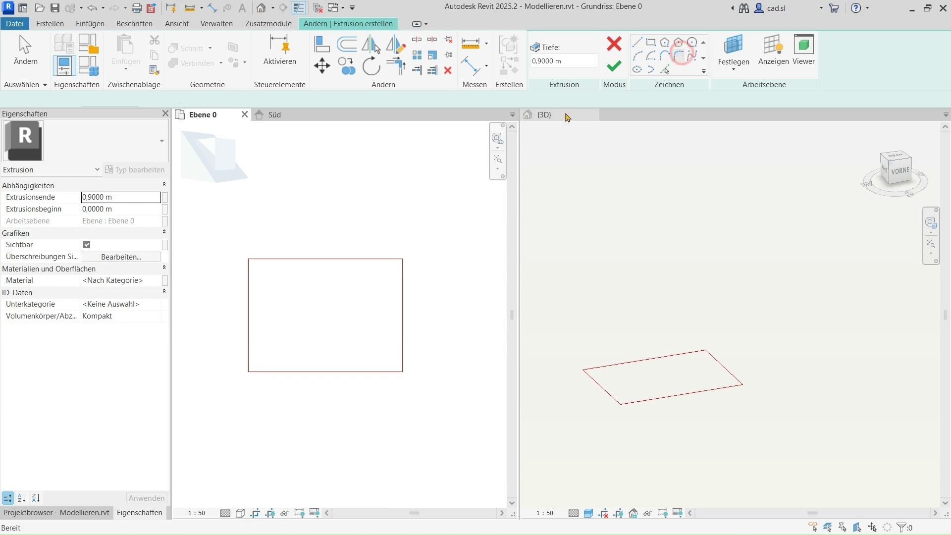
left_click(376, 259)
left_click(401, 296)
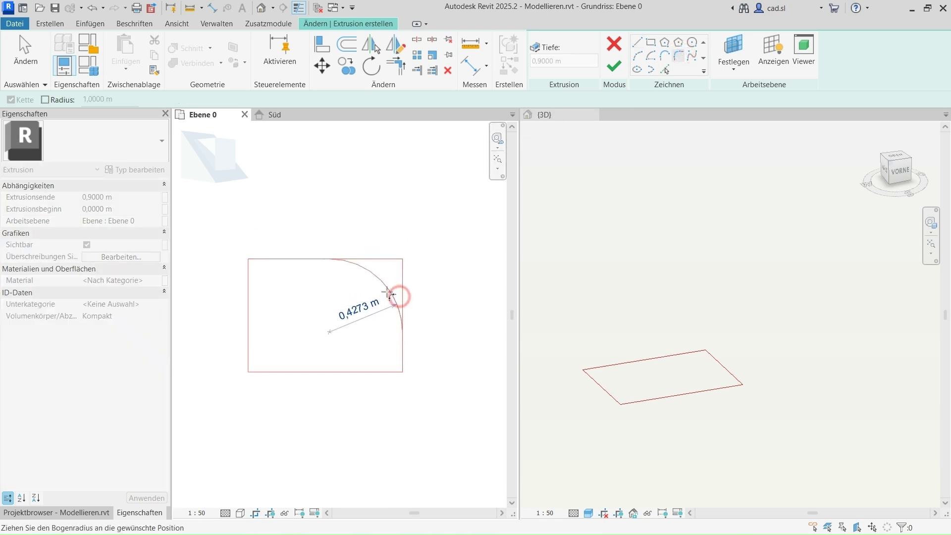
left_click(385, 275)
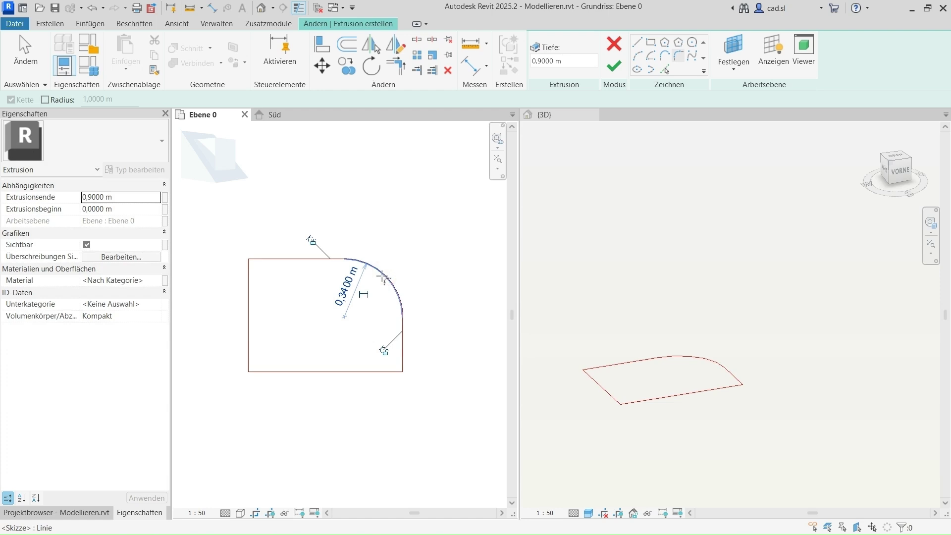
left_click(347, 287)
type("0,3")
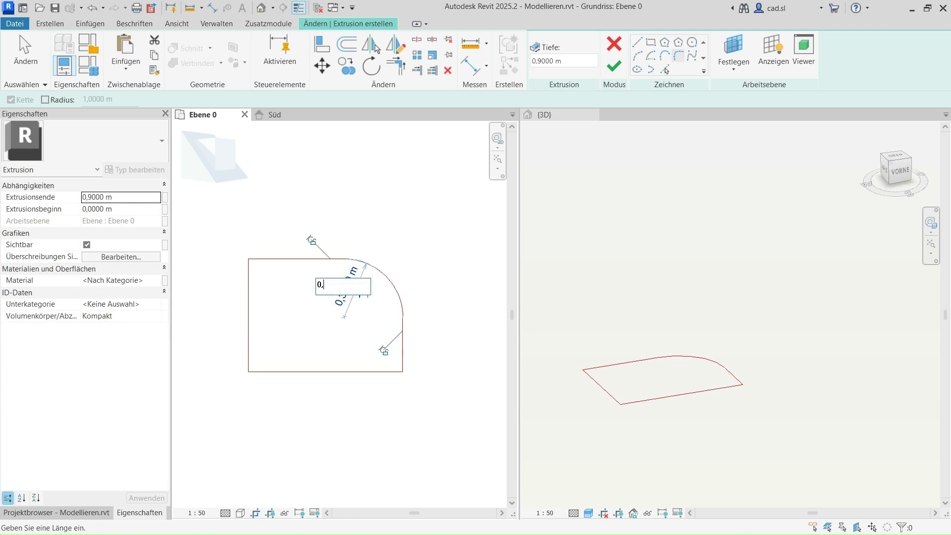
key("Return")
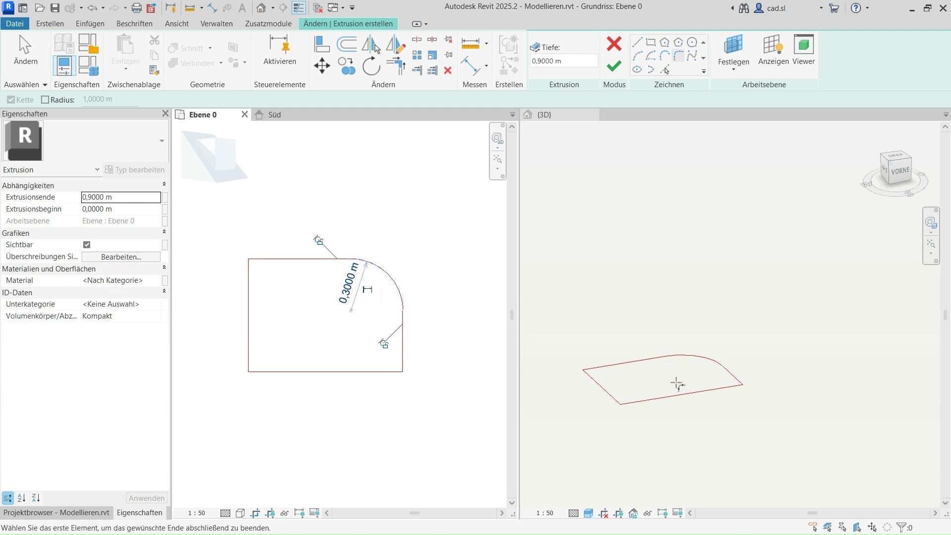
Round the top-left corner with a second 0,3 m fillet arc.
left_click(677, 369)
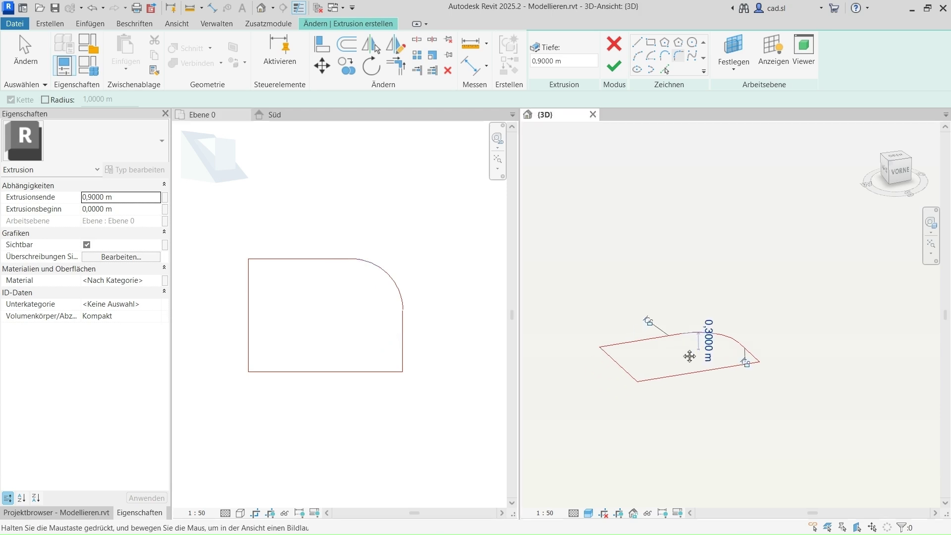
middle_click_drag(659, 386, 668, 323)
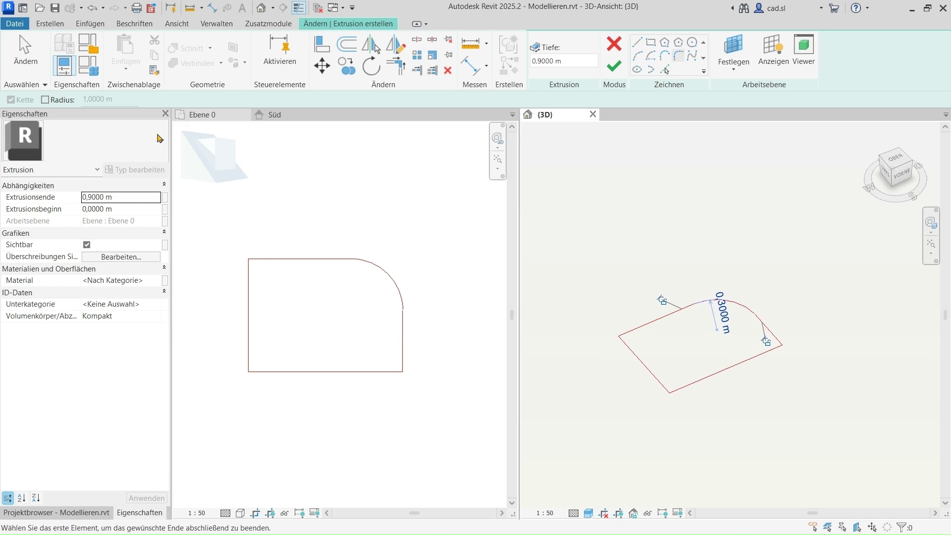
left_click(192, 117)
left_click(291, 259)
left_click(248, 304)
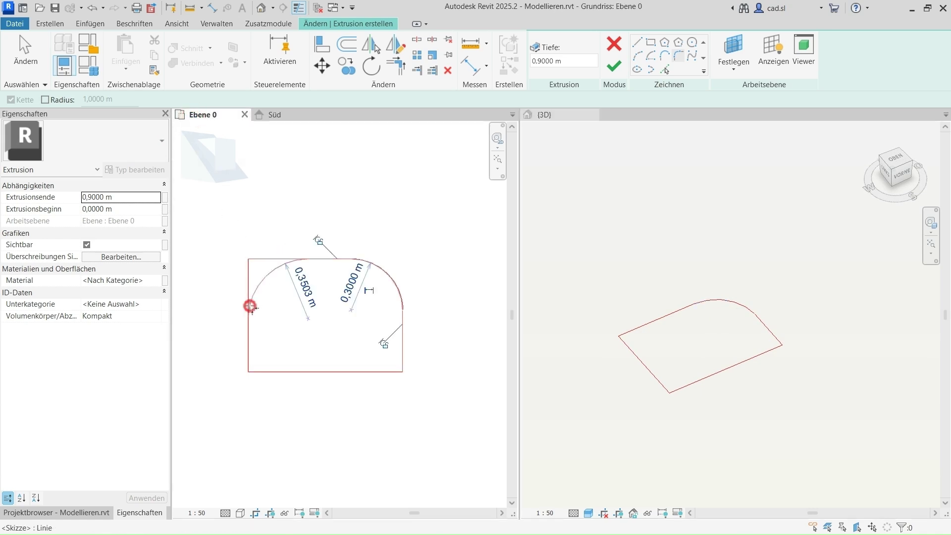
left_click(265, 276)
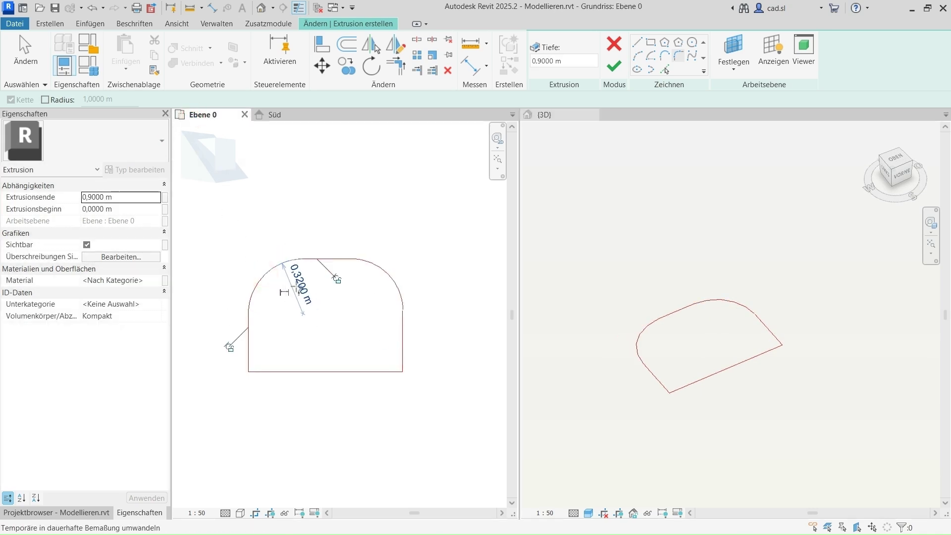
left_click(298, 278)
type("0,3")
key("Return")
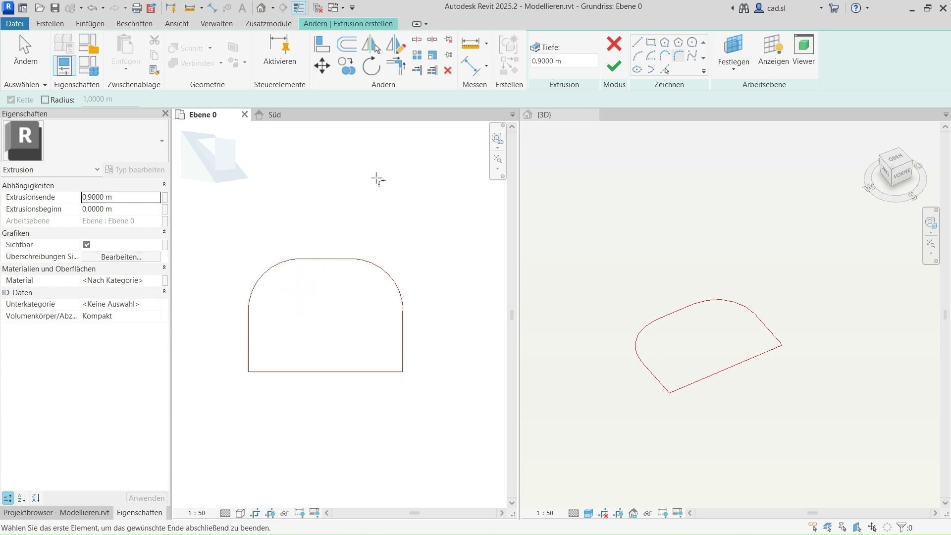
left_click(608, 76)
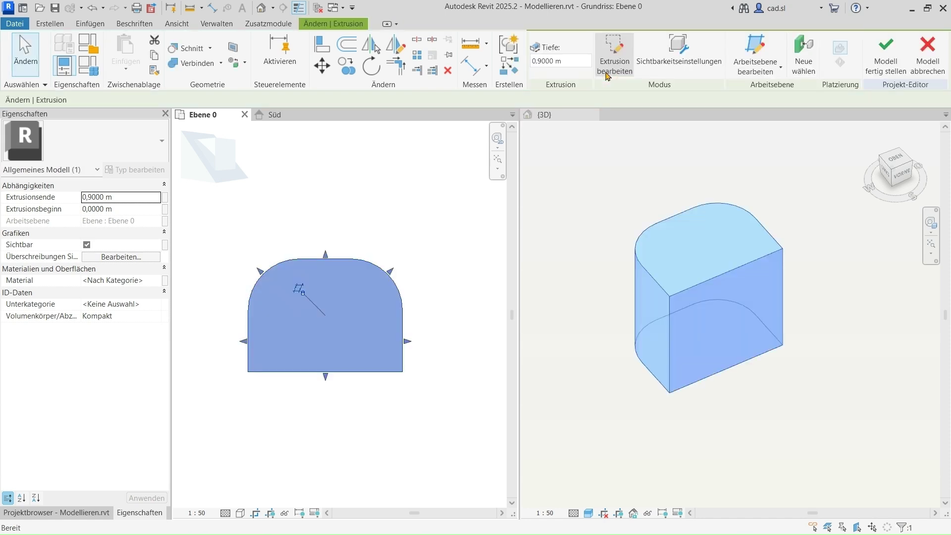
left_click(371, 218)
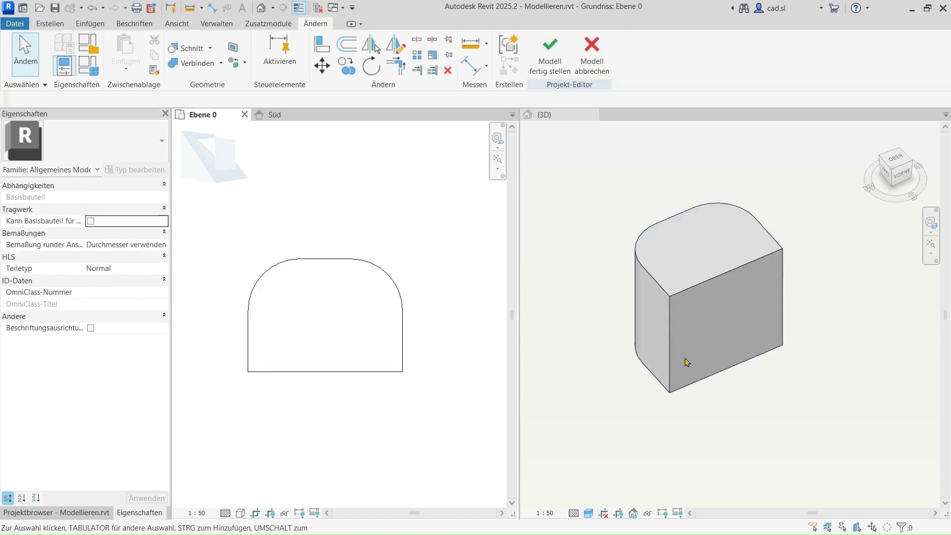
left_click(668, 391)
left_click(664, 430)
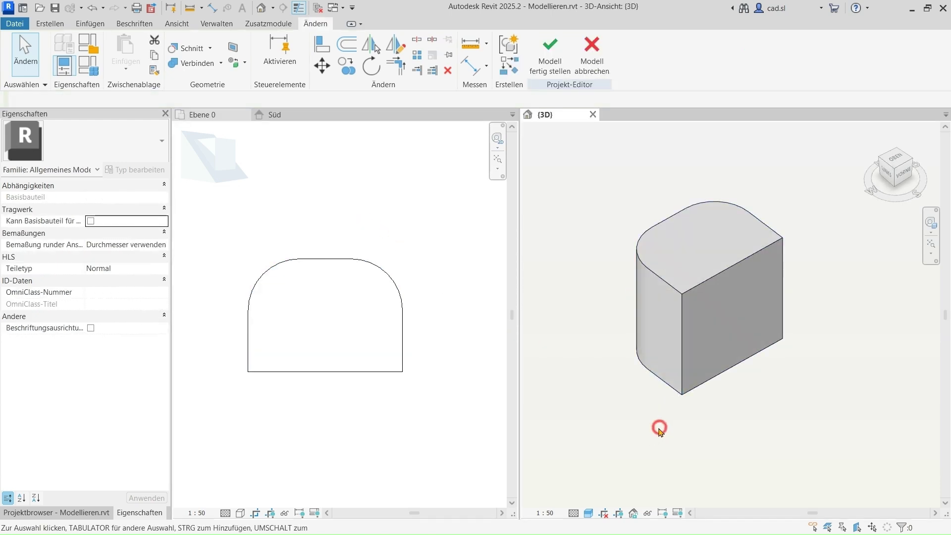
mouse_move(658, 425)
middle_mouse_down("shift")
mouse_move(810, 367)
mouse_move(477, 445)
middle_mouse_up("shift")
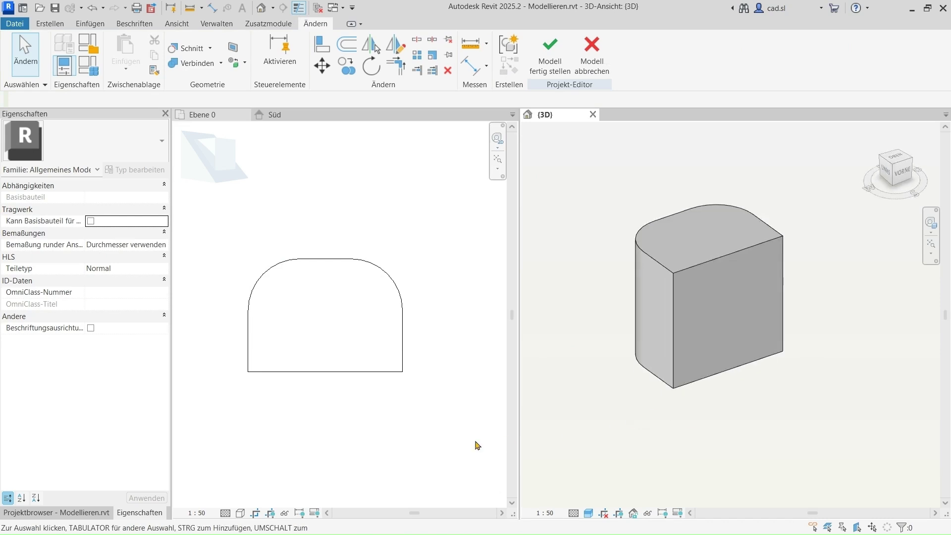
left_click(340, 372)
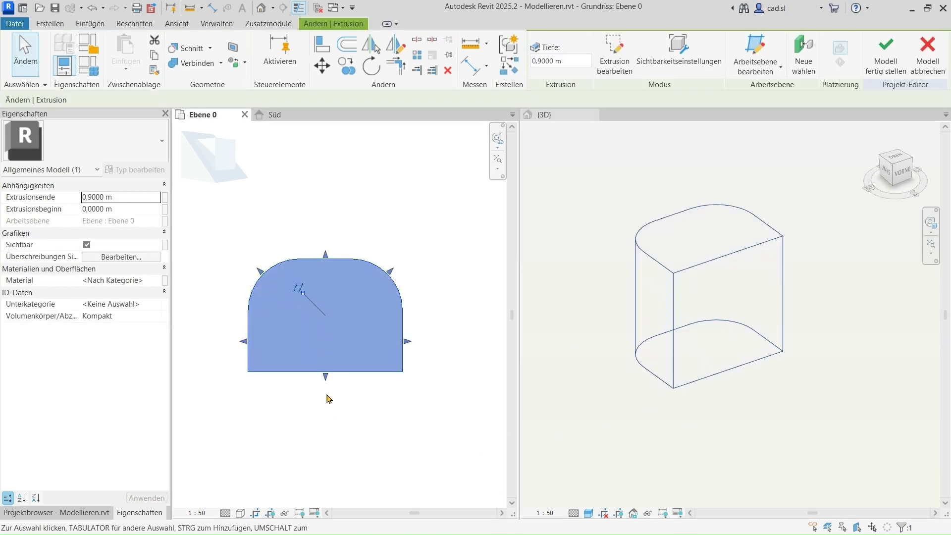
left_click_drag(326, 376, 325, 410)
left_click(722, 362)
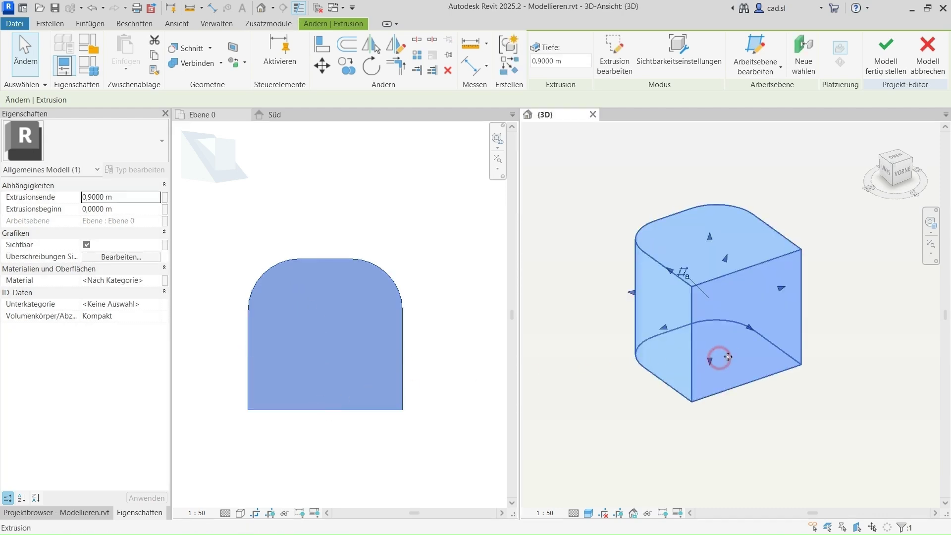
left_click_drag(751, 333, 794, 358)
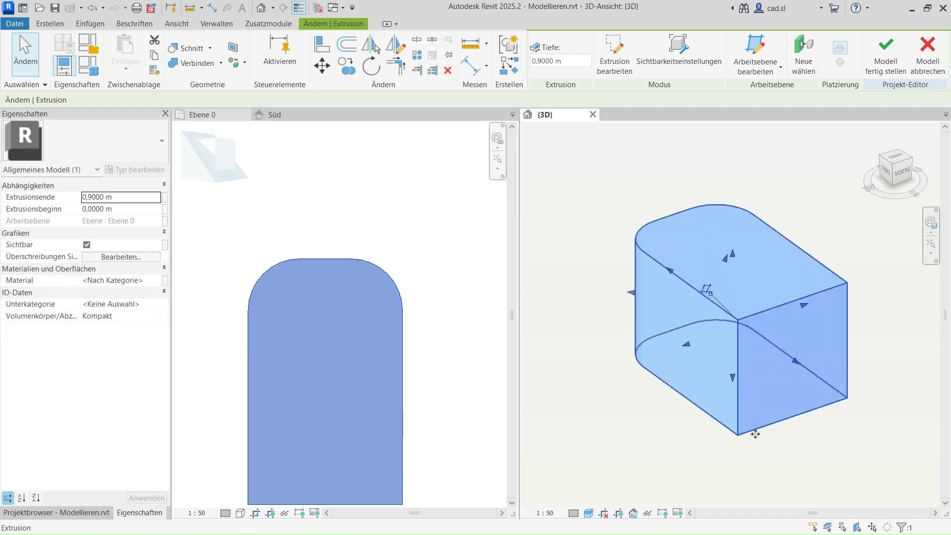
left_click(95, 8)
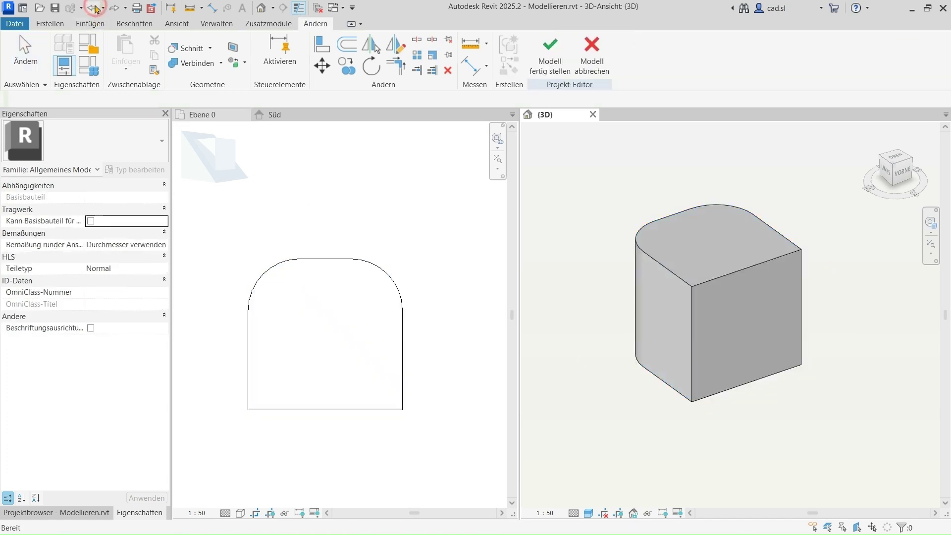
Set the rounded extrusion's end to 0,8 m.
left_click(647, 226)
mouse_move(699, 230)
left_mouse_down()
mouse_move(696, 171)
mouse_move(699, 271)
left_mouse_up()
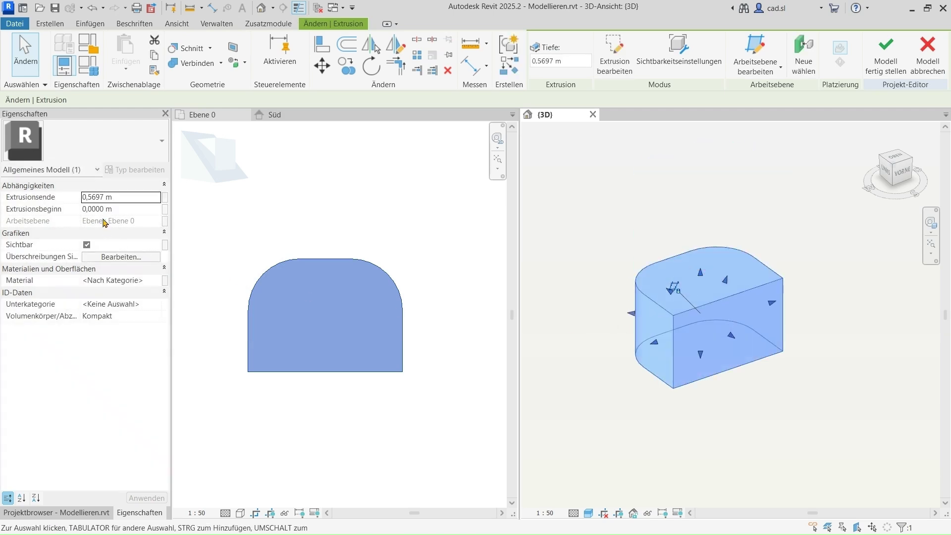
left_click(130, 197)
type("0,8")
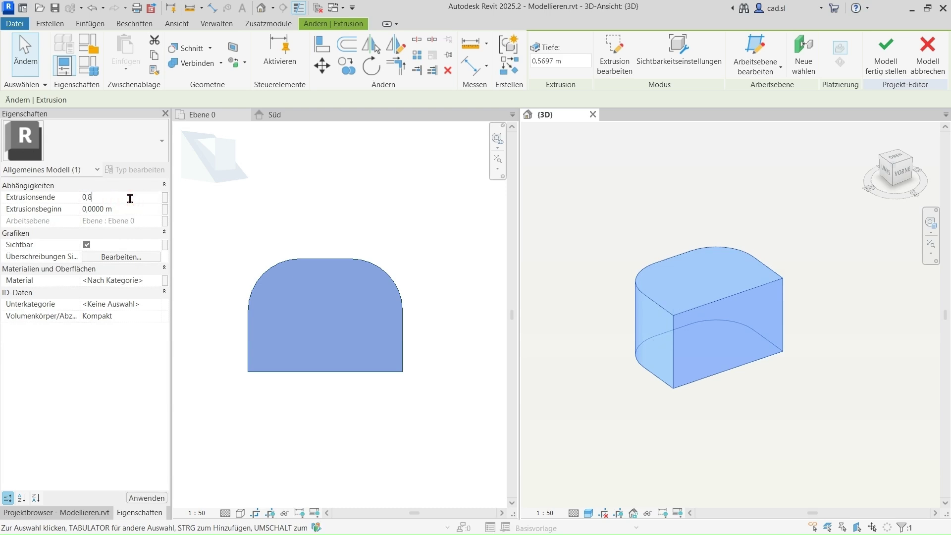
key("Return")
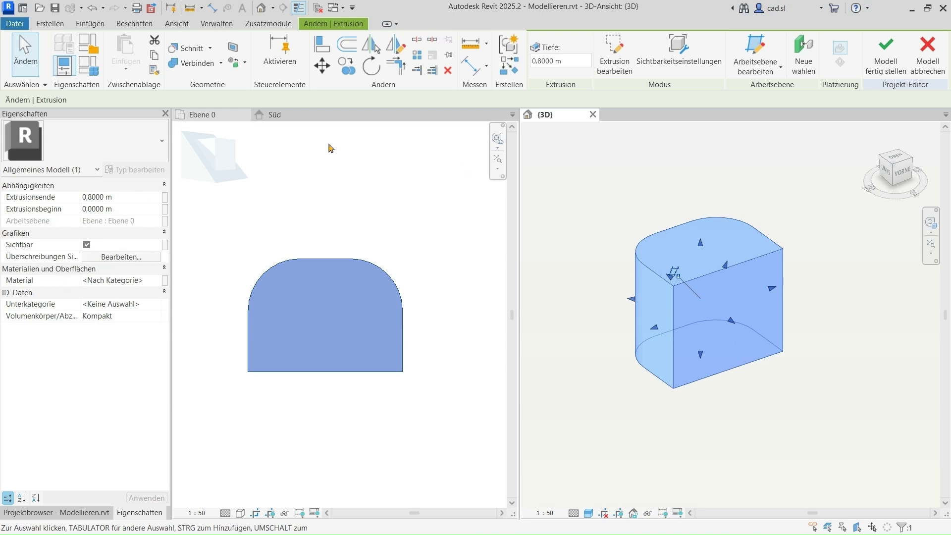
In the Süd elevation, reset the extrusion start to 0, then return to Ebene 0.
left_click(275, 115)
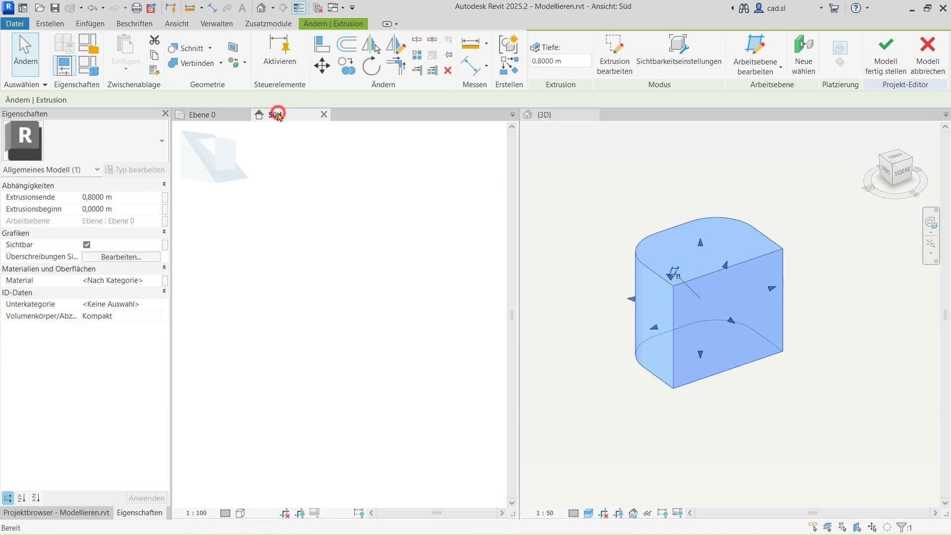
left_click(190, 262)
middle_click_drag(217, 293, 304, 293)
scroll(318, 295, "up", 1)
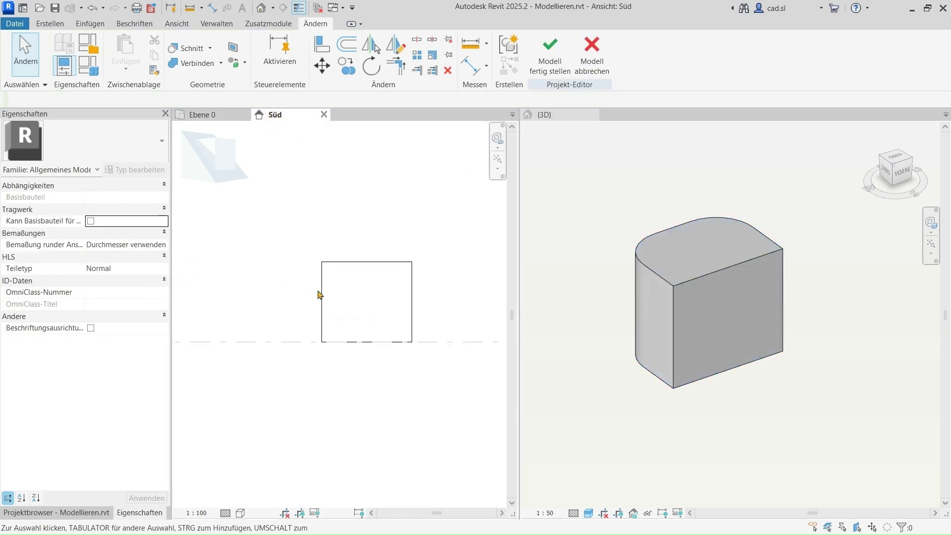
left_click(320, 295)
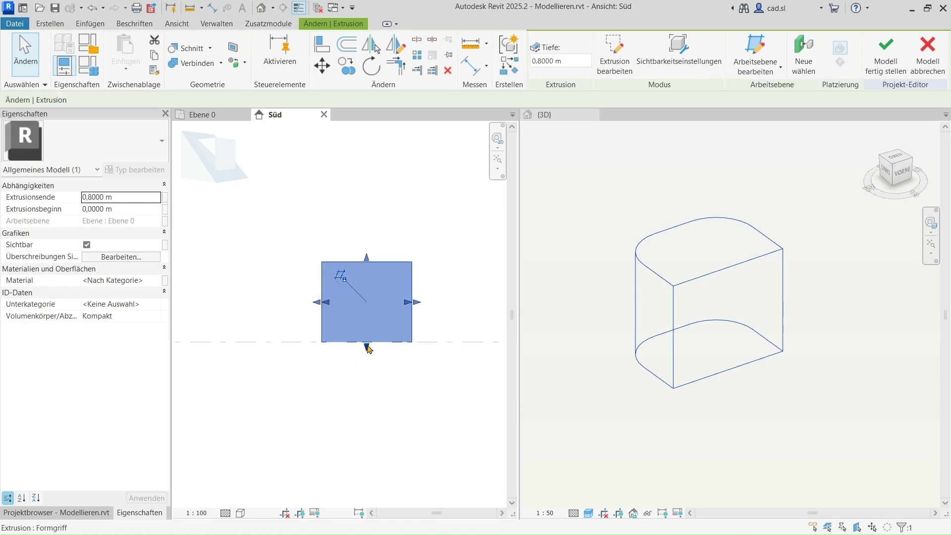
left_click_drag(366, 347, 367, 316)
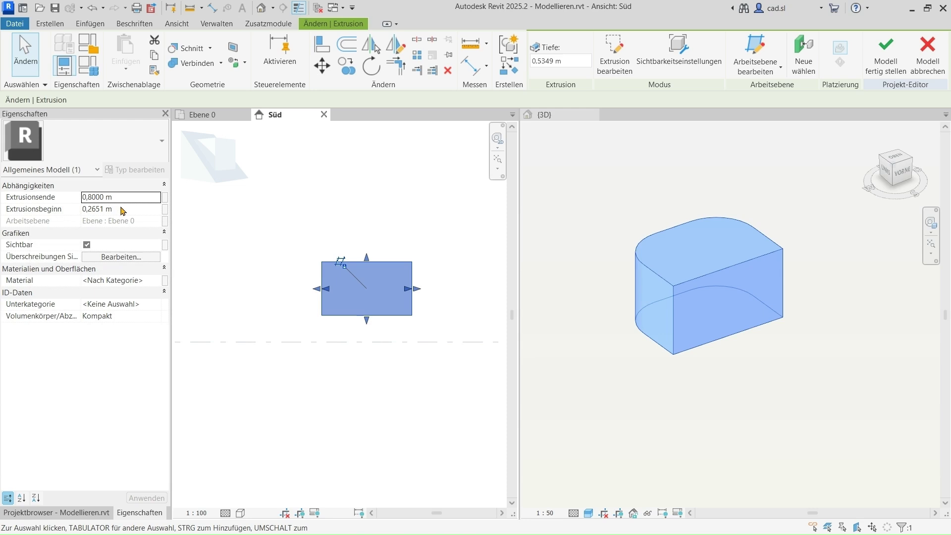
left_click(122, 209)
type("0000")
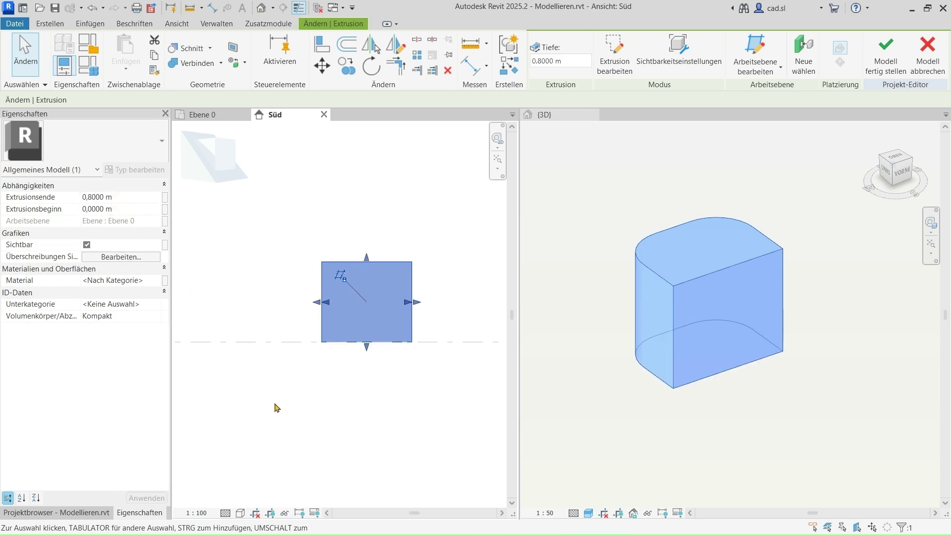
left_click(274, 404)
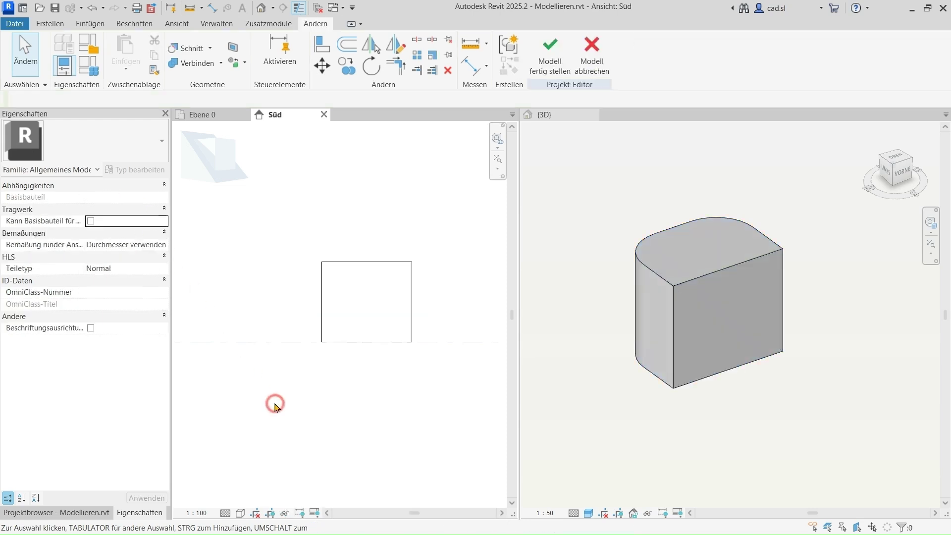
middle_click_drag(365, 391, 348, 395)
key("ctrl+Tab")
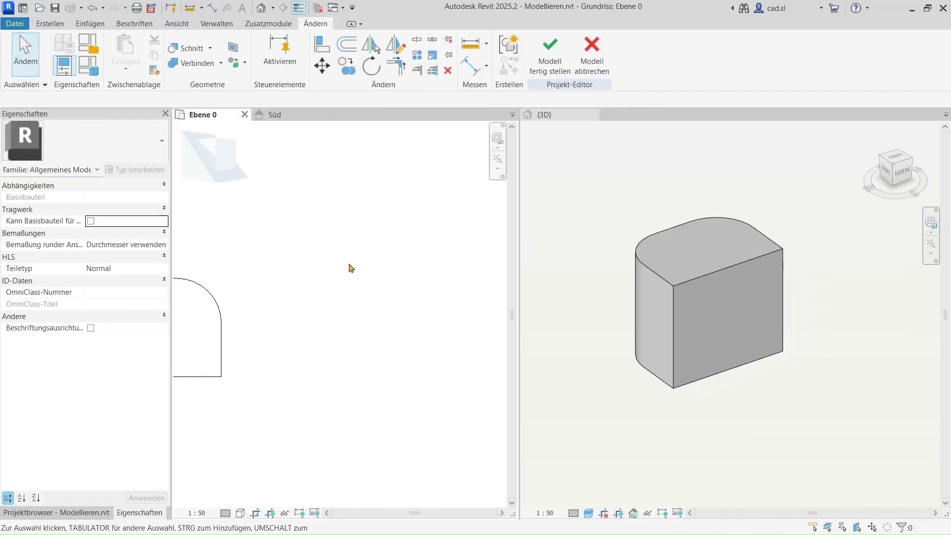
Start a blend and draw a rectangle beside the extrusion on Ebene 0.
left_click(52, 25)
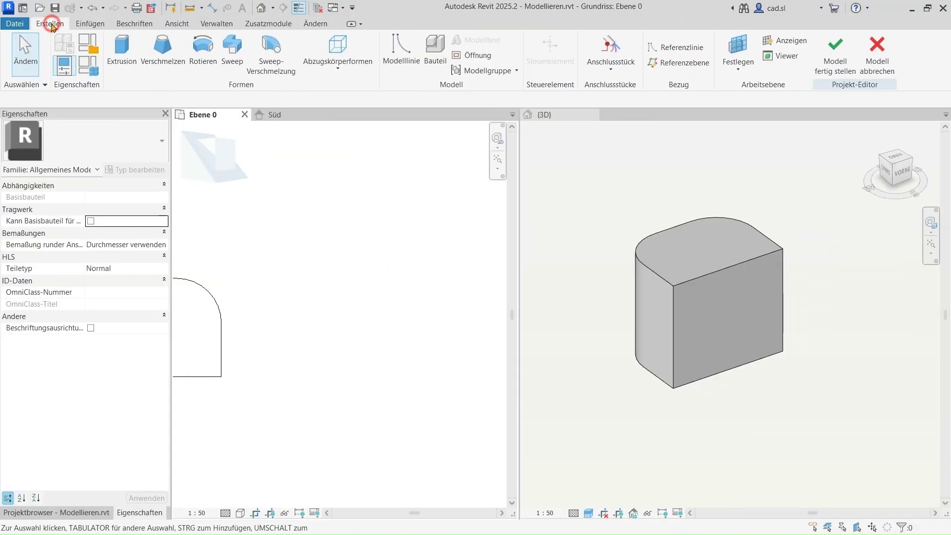
left_click(162, 55)
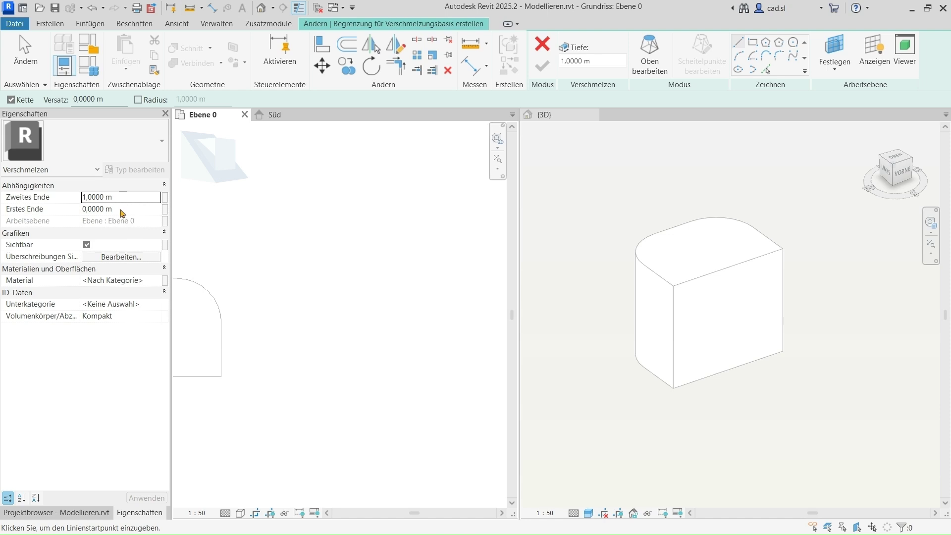
left_click(123, 213)
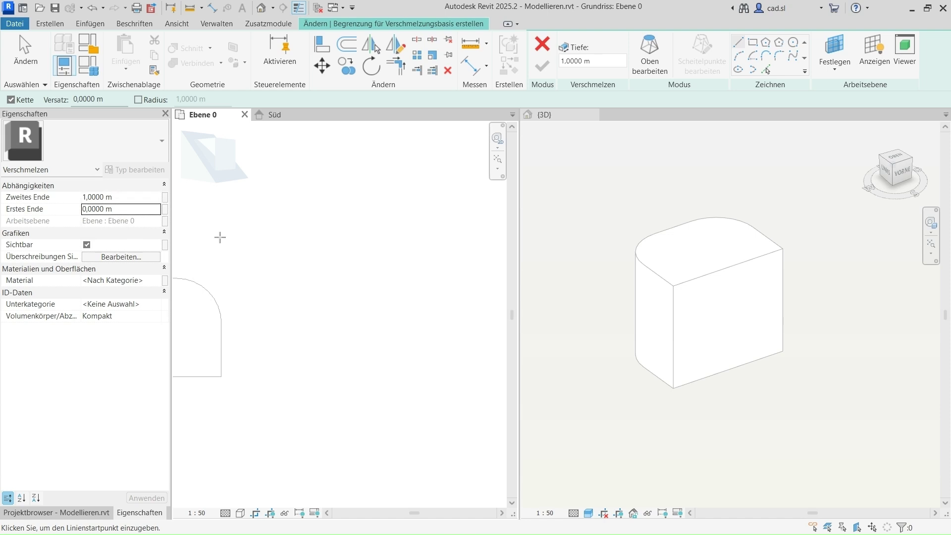
left_click(752, 44)
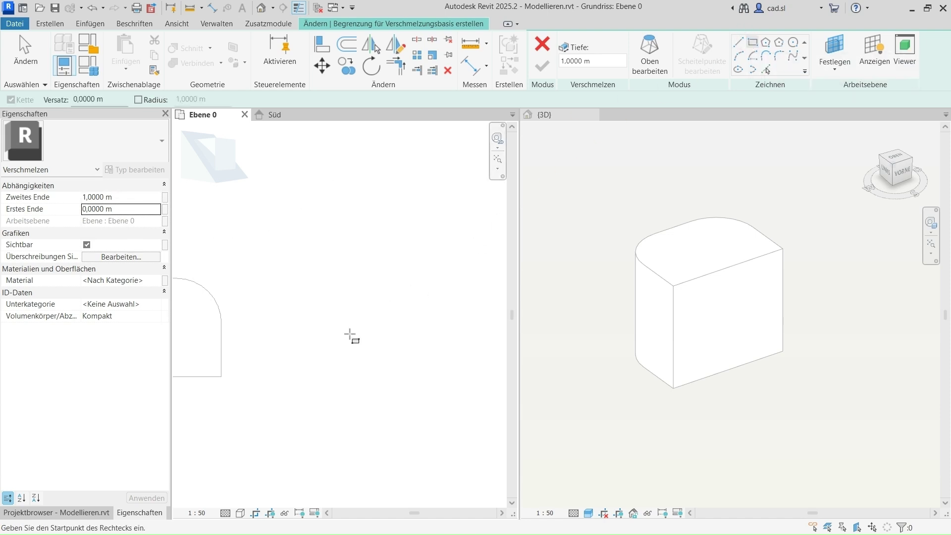
left_click(309, 388)
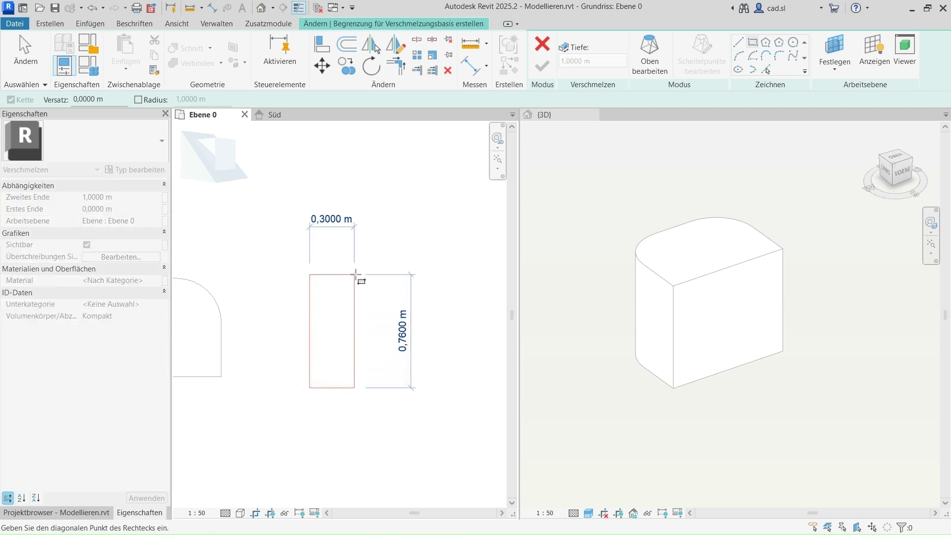
left_click(357, 274)
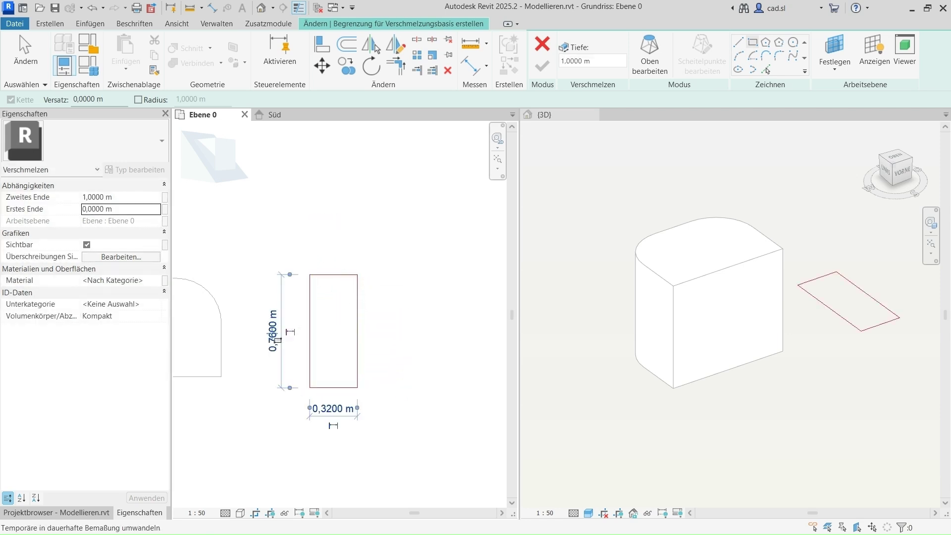
Size the rectangle to 1,2 by 0,7 m and move it upward.
left_click(270, 334)
type("2")
key("Return")
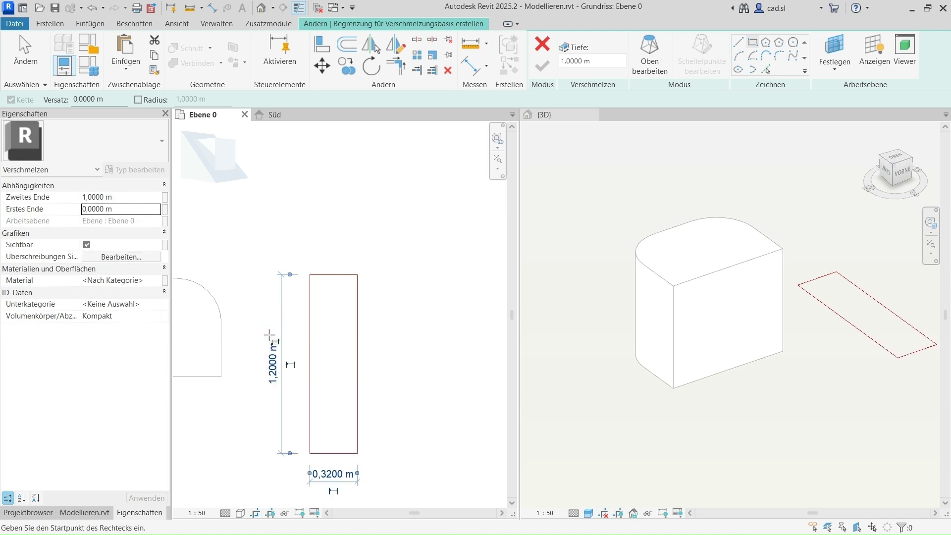
left_click(333, 474)
type("0,7")
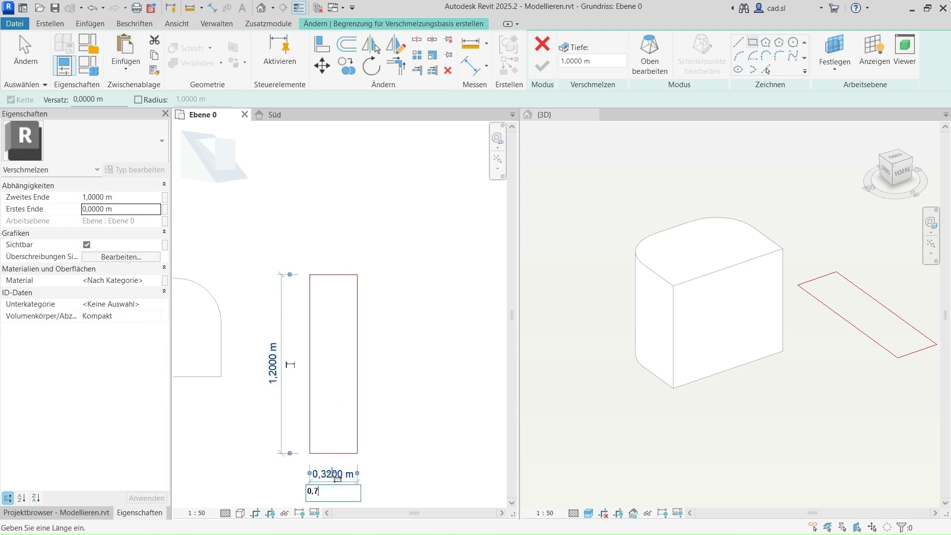
key("Return")
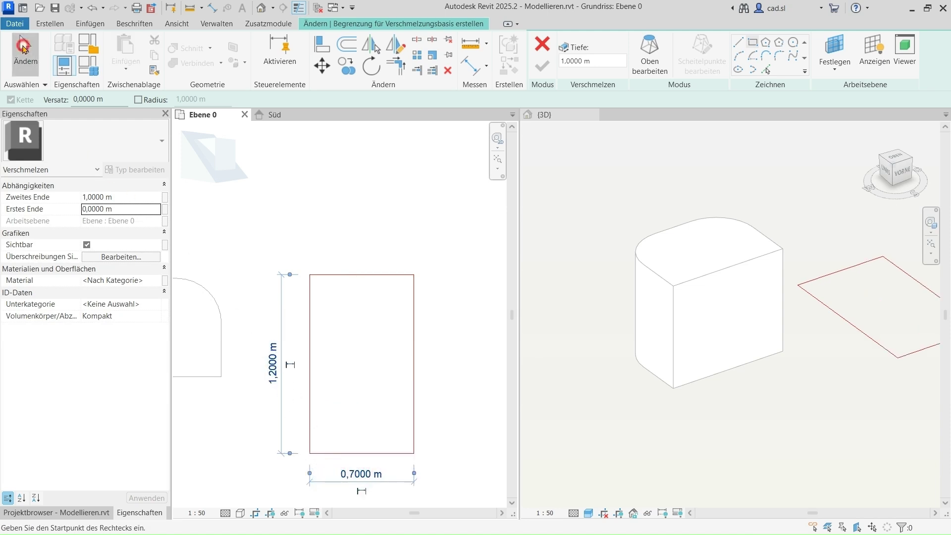
left_click(25, 52)
key("Tab")
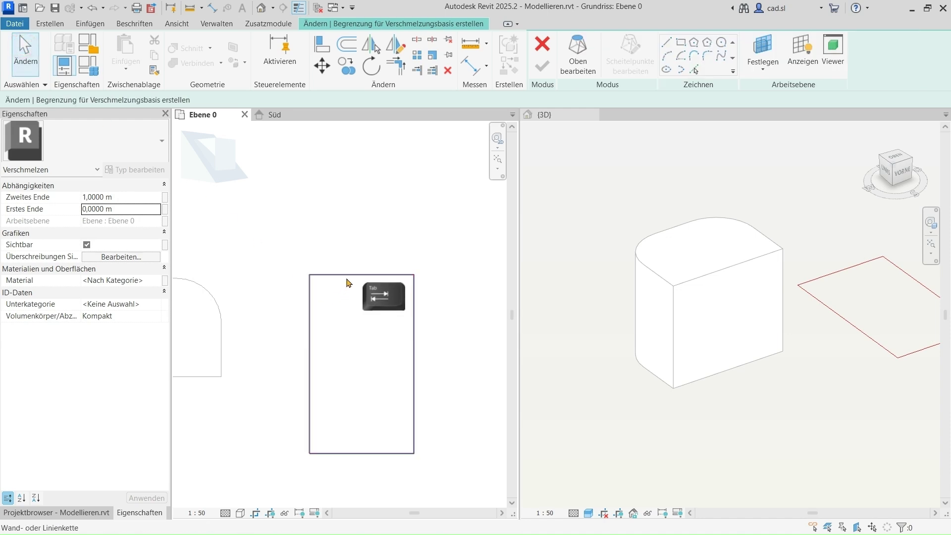
left_click(348, 276)
left_click_drag(348, 276, 347, 223)
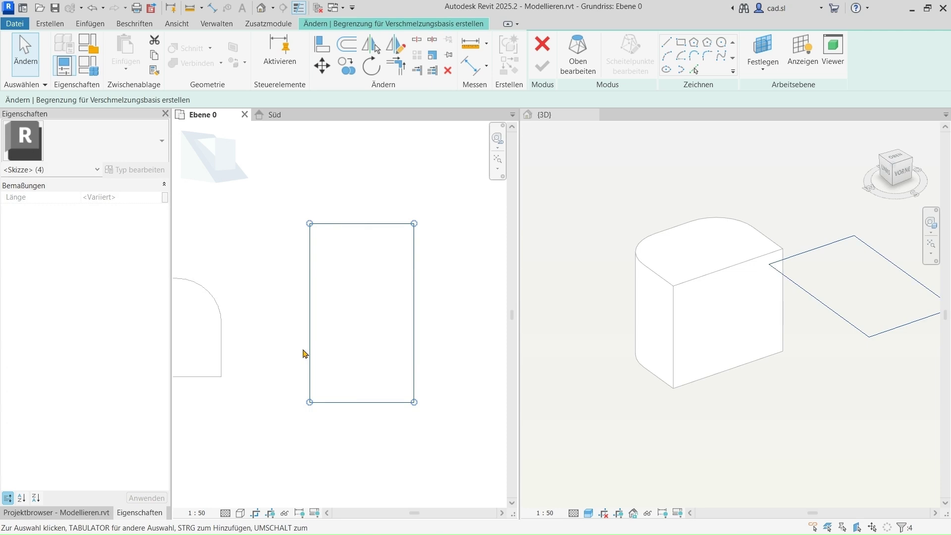
Replace the rectangle's bottom with a semicircular arc and remove its top line.
left_click(668, 56)
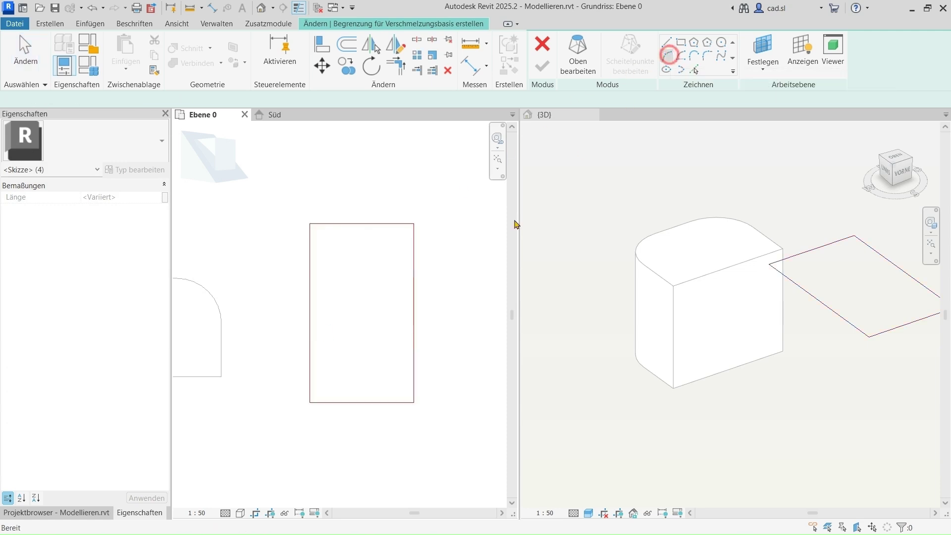
left_click(310, 403)
left_click(414, 402)
left_click(361, 450)
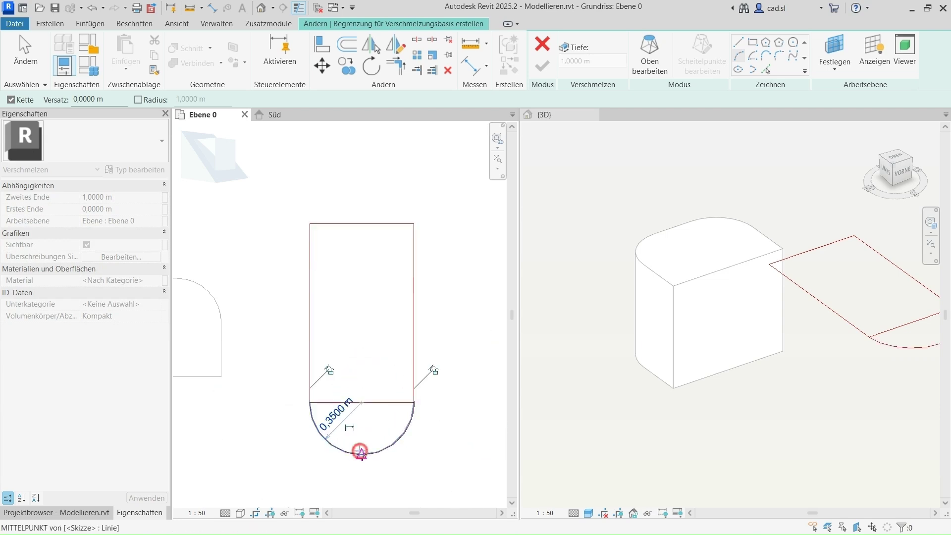
key("Escape")
key("Escape")
key("Delete")
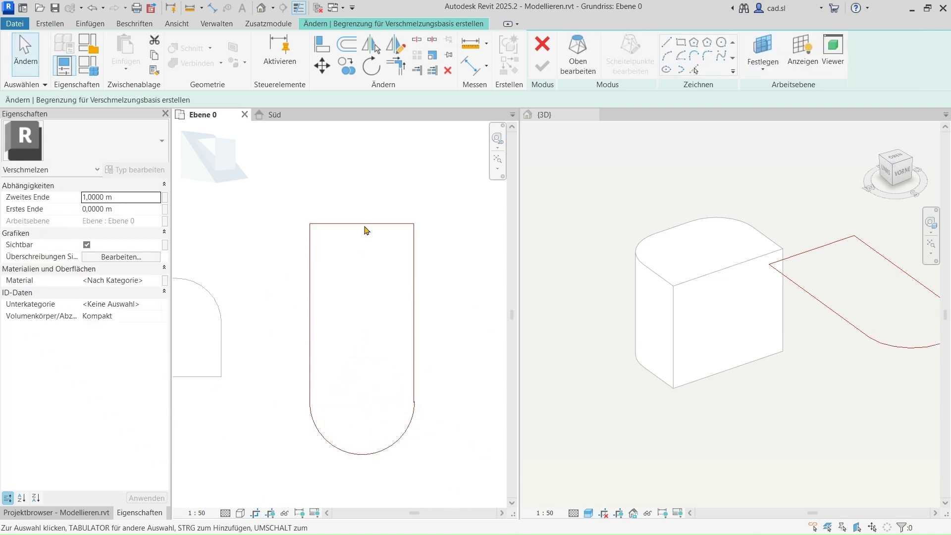
left_click(368, 224)
key("Delete")
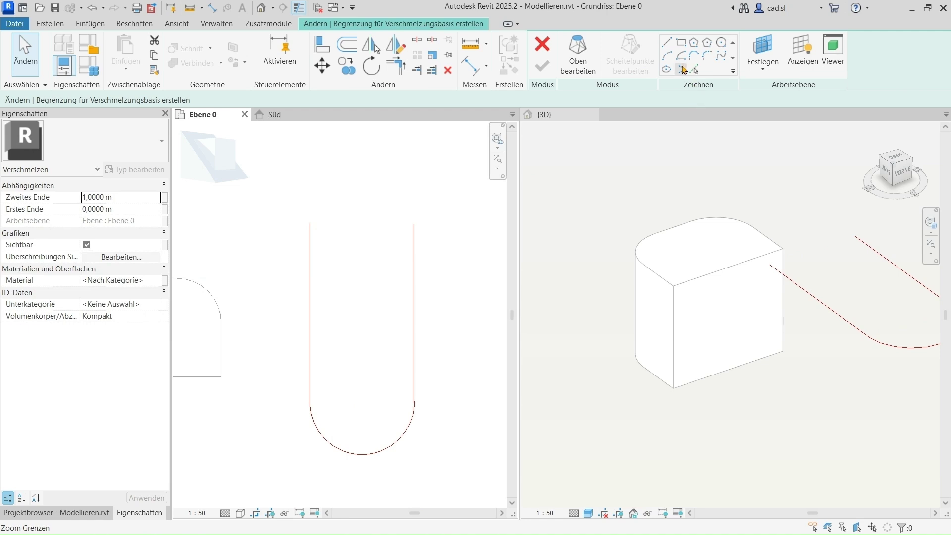
Close the top with a half-ellipse arc and reframe the plan.
left_click(683, 69)
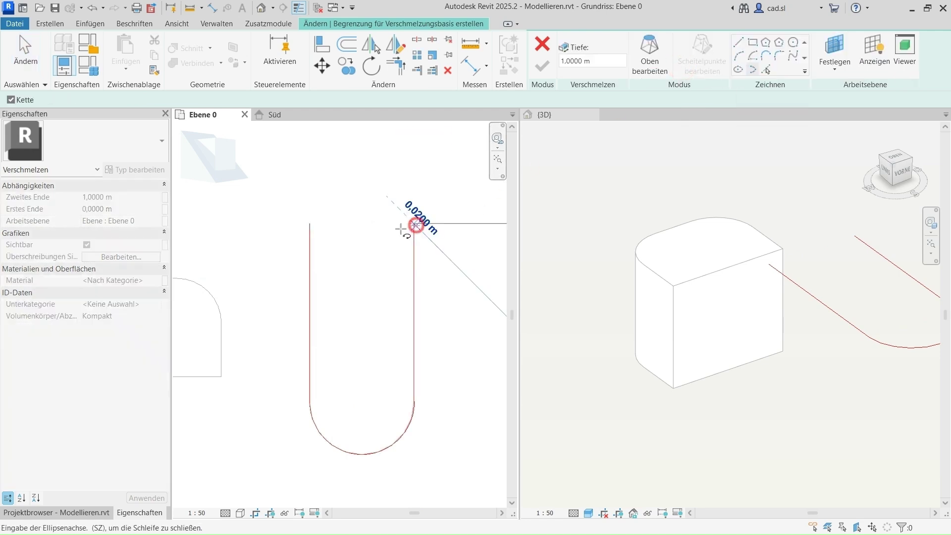
left_click(309, 224)
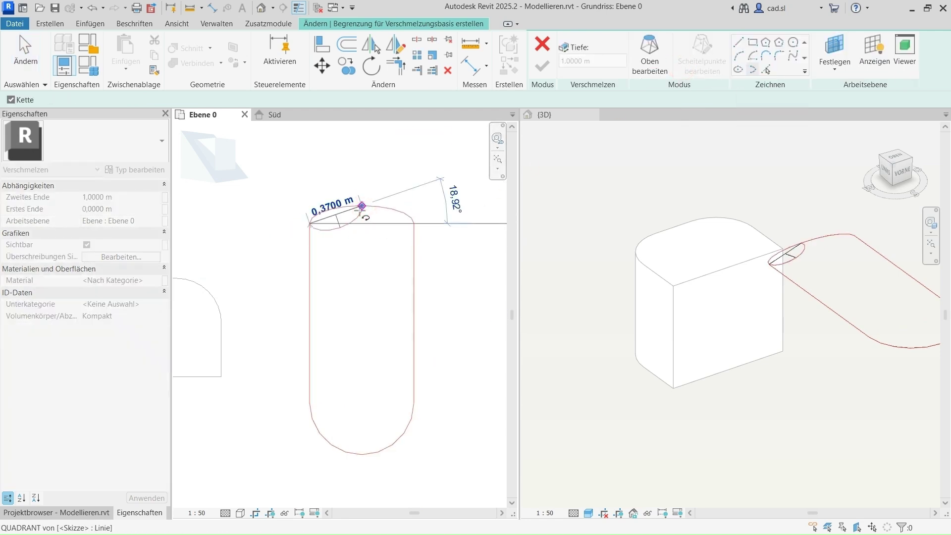
left_click(361, 206)
key("Escape")
key("Escape")
scroll(344, 255, "down", 2)
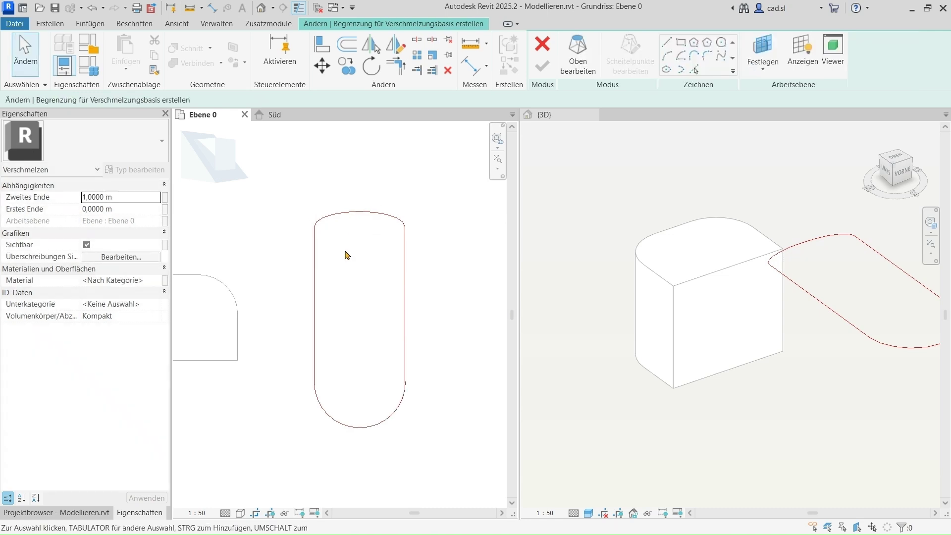
middle_click_drag(355, 290, 331, 276)
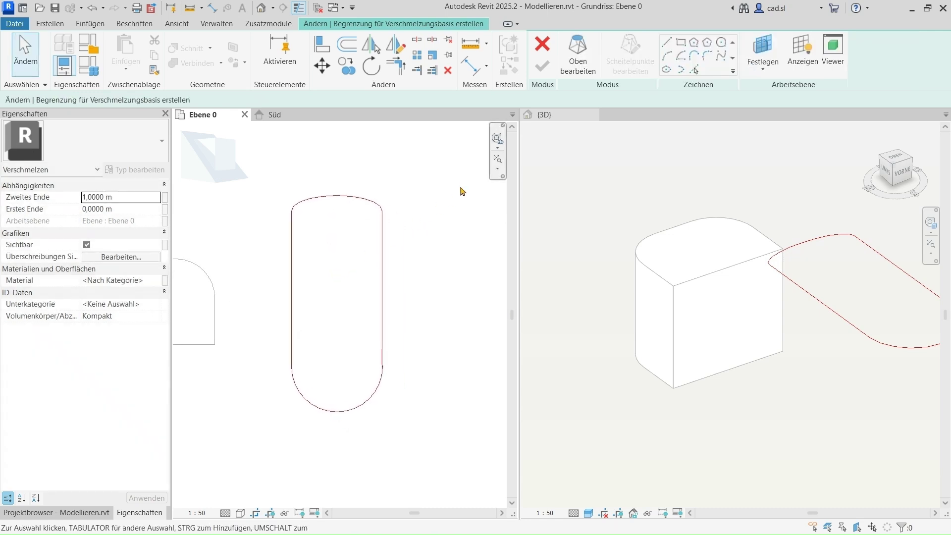
Switch to the blend's top profile and draw a 0,3 by 1,2 m rectangle.
left_click(578, 74)
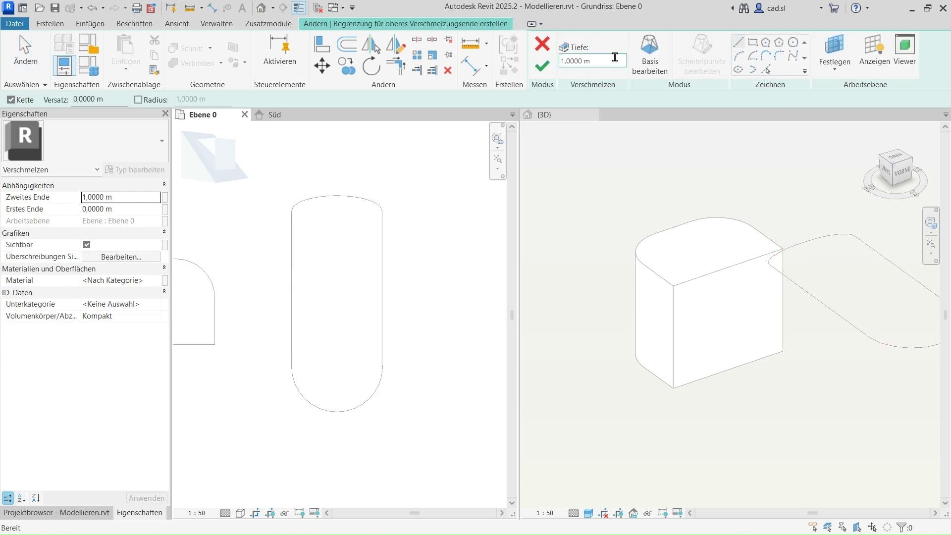
left_click(751, 43)
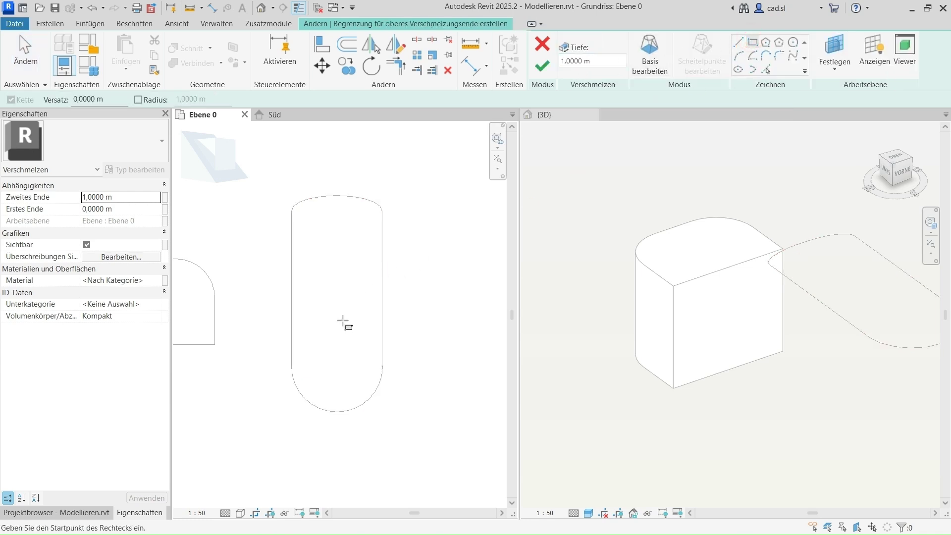
left_click(323, 366)
left_click(356, 222)
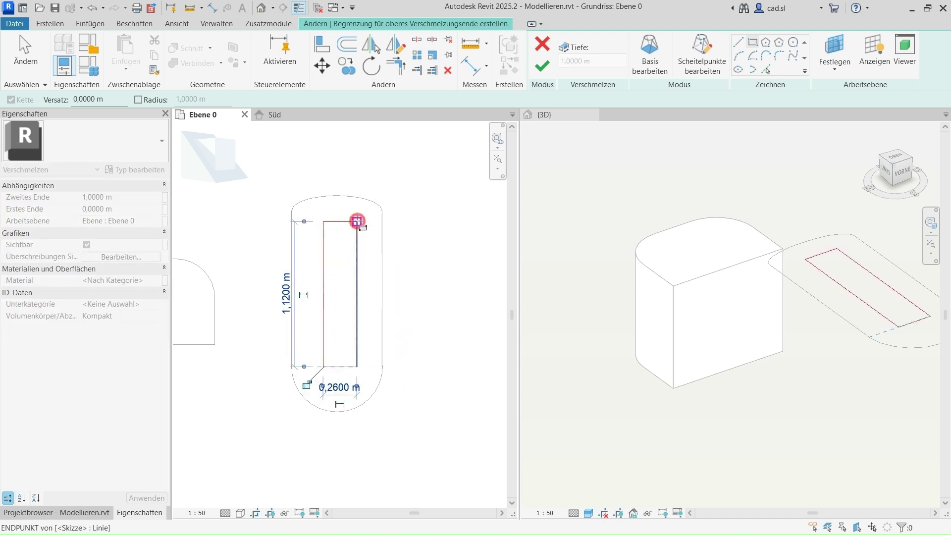
left_click(340, 387)
type("0,3")
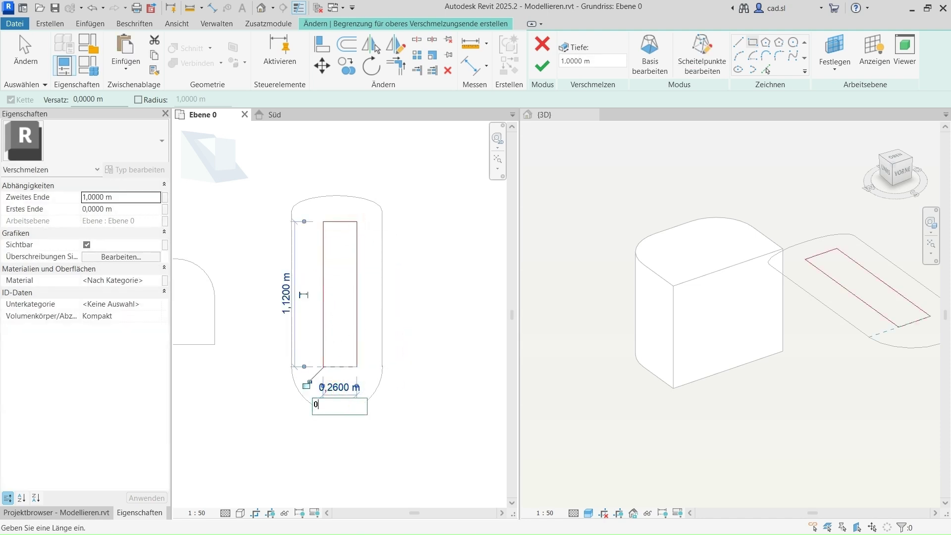
key("Return")
left_click(288, 288)
type("1,")
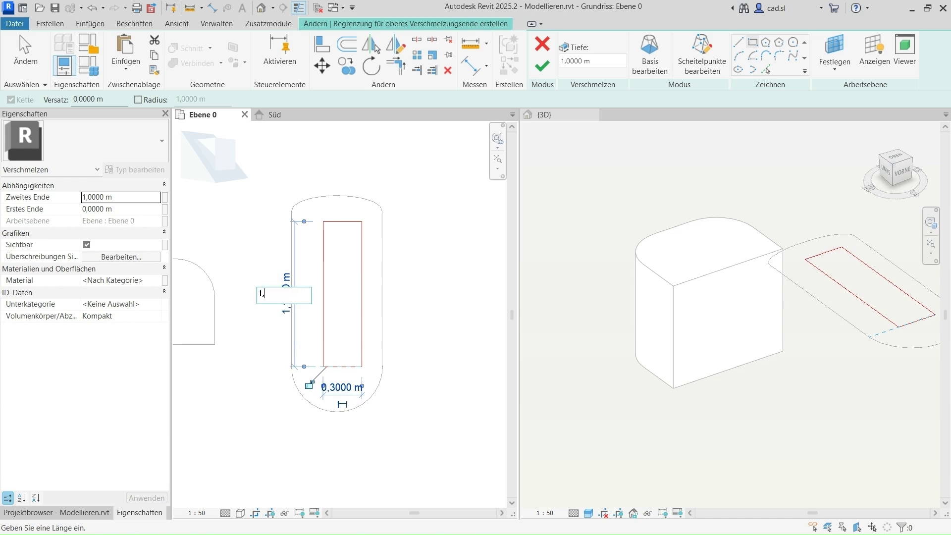
type("2")
key("Return")
Delete the rectangle's top and bottom lines, leaving two parallel lines.
key("Escape")
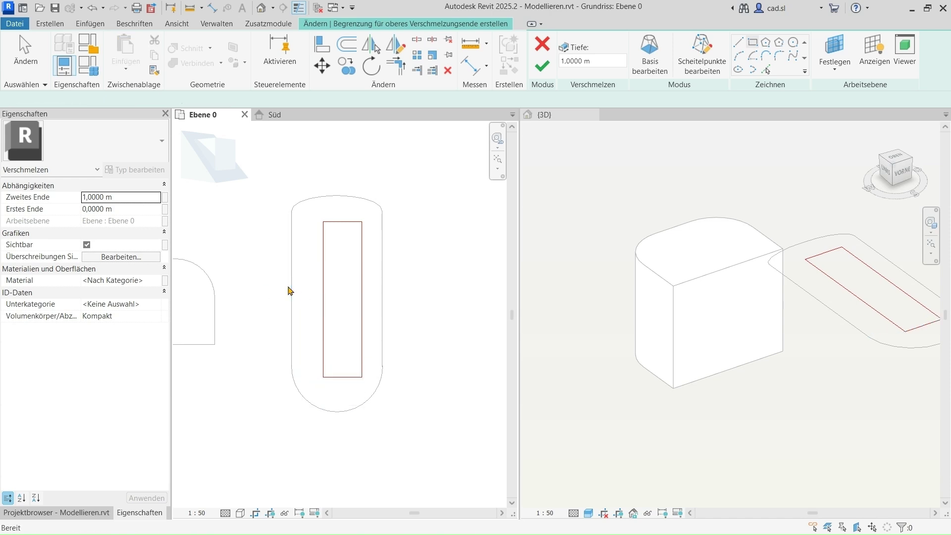
key("Escape")
left_click(347, 221)
key("Delete")
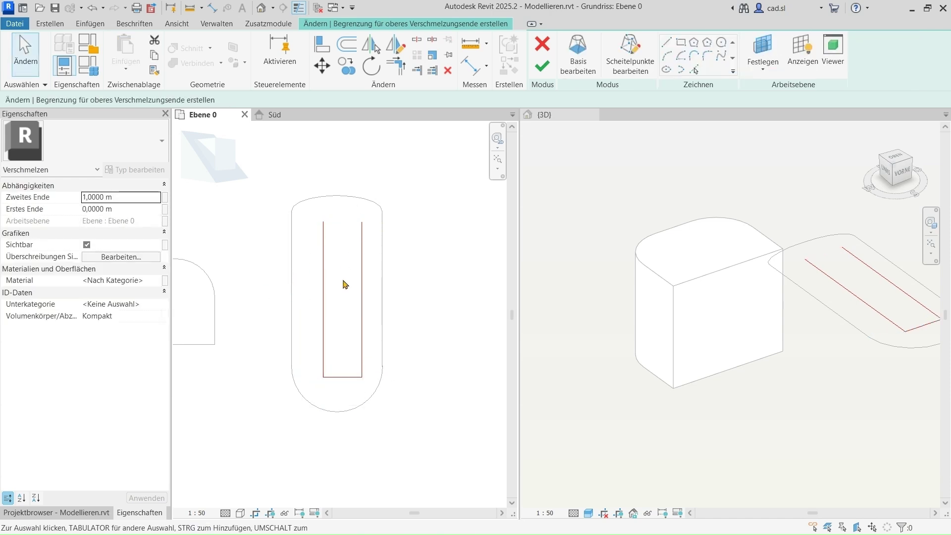
left_click(346, 377)
key("Delete")
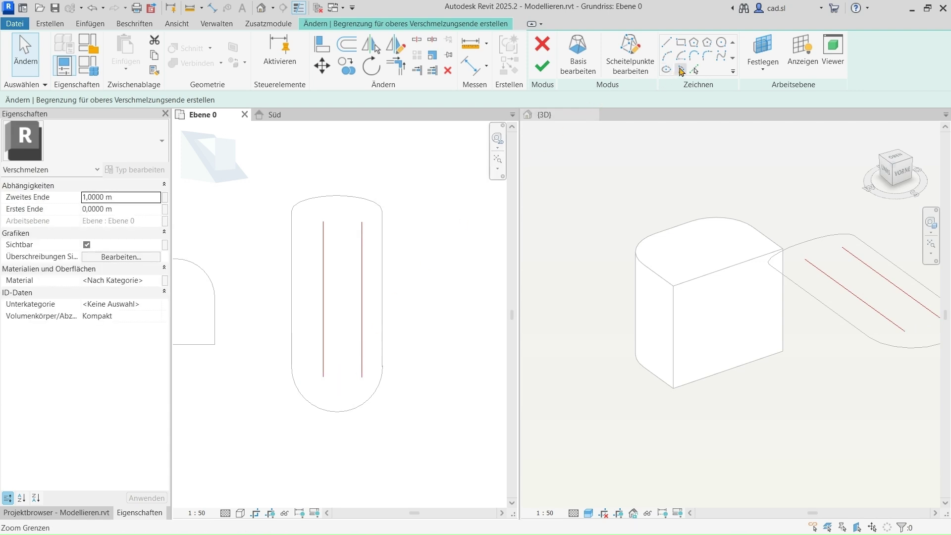
left_click(681, 70)
Close the top of the two lines with a half-ellipse arc.
left_click(361, 221)
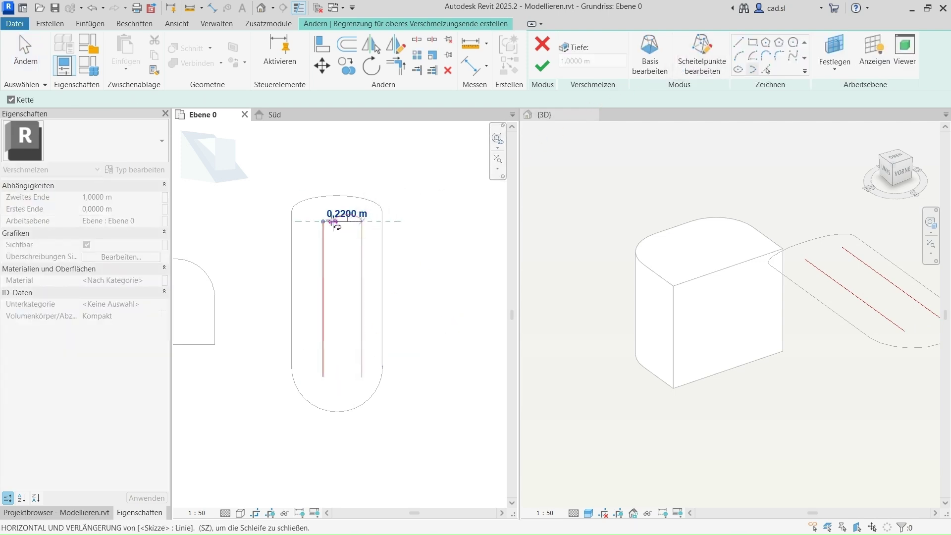
left_click(327, 221)
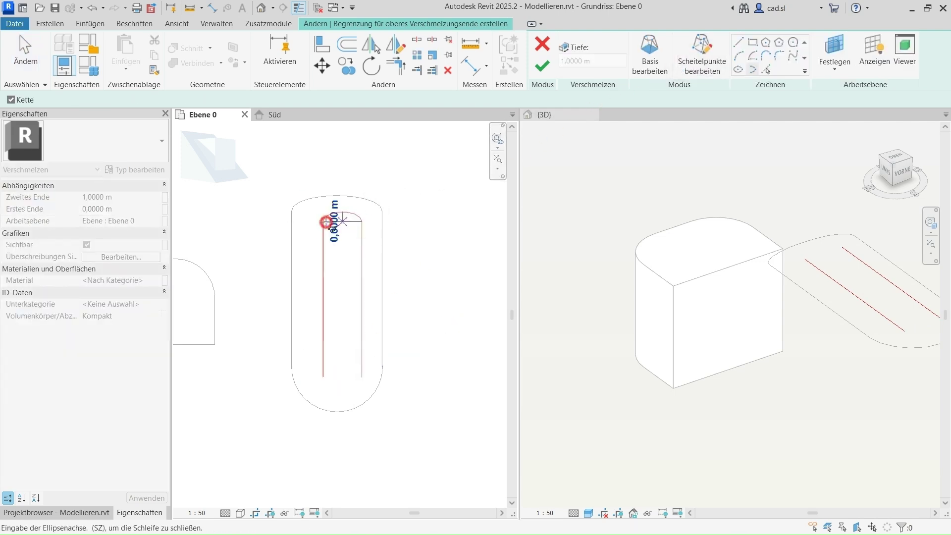
left_click(364, 179)
key("Escape")
key("Escape")
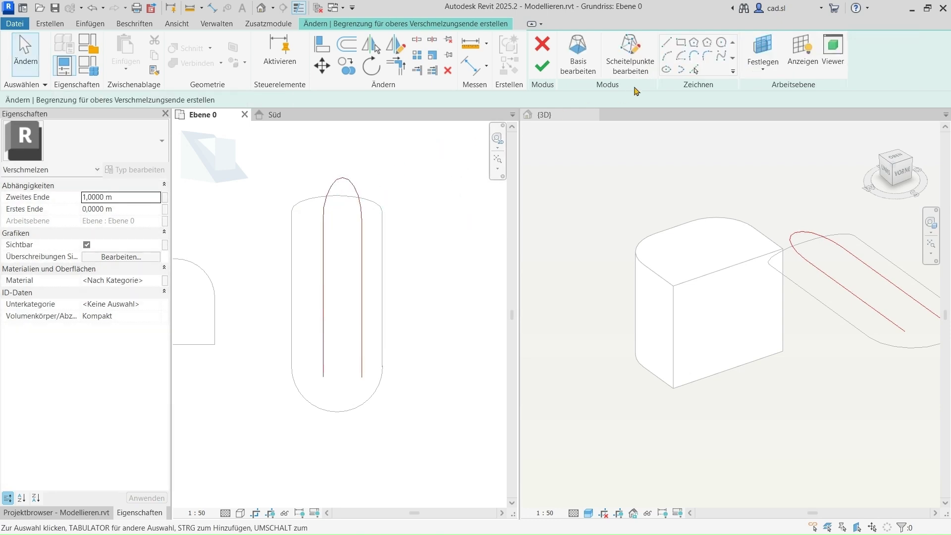
Close the bottom with a 0,15 m-radius semicircular arc and select the loop.
left_click(666, 55)
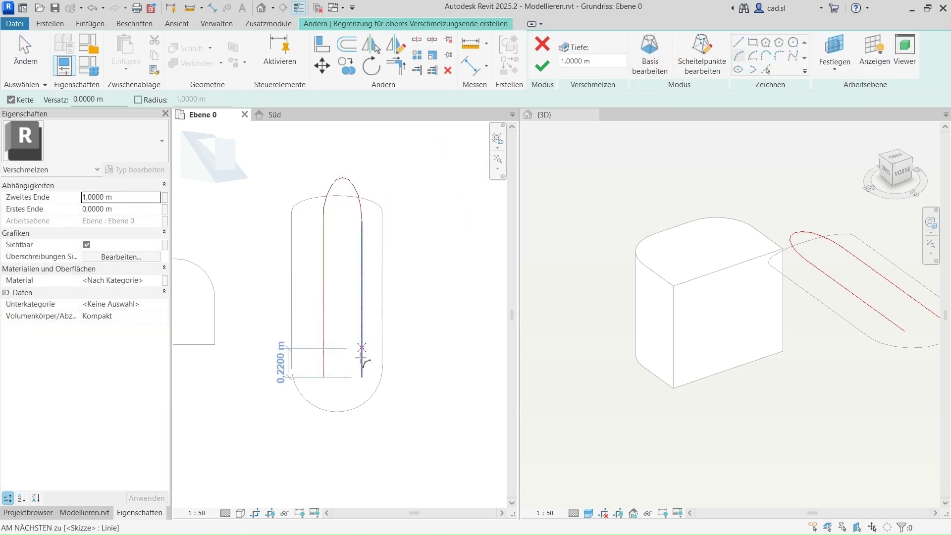
left_click(362, 375)
left_click(323, 375)
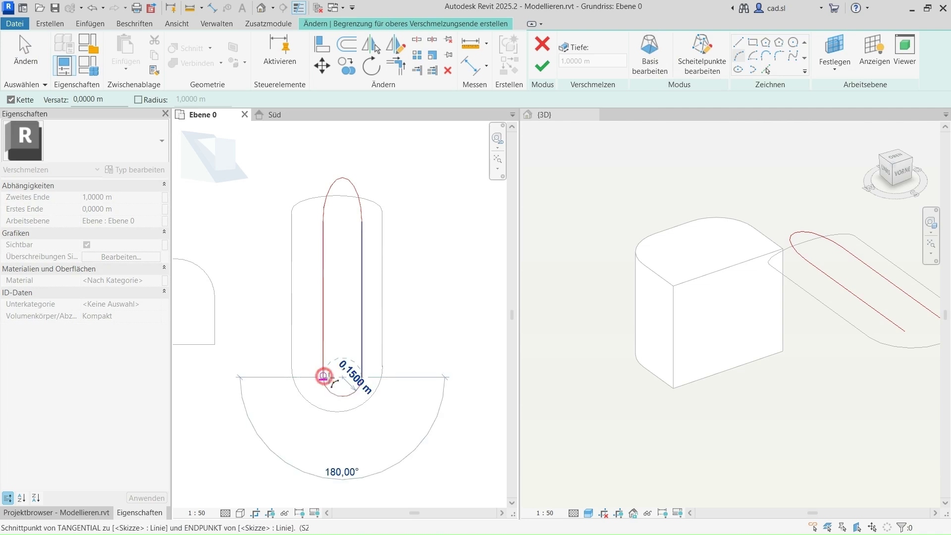
left_click(343, 396)
key("Escape")
key("Escape")
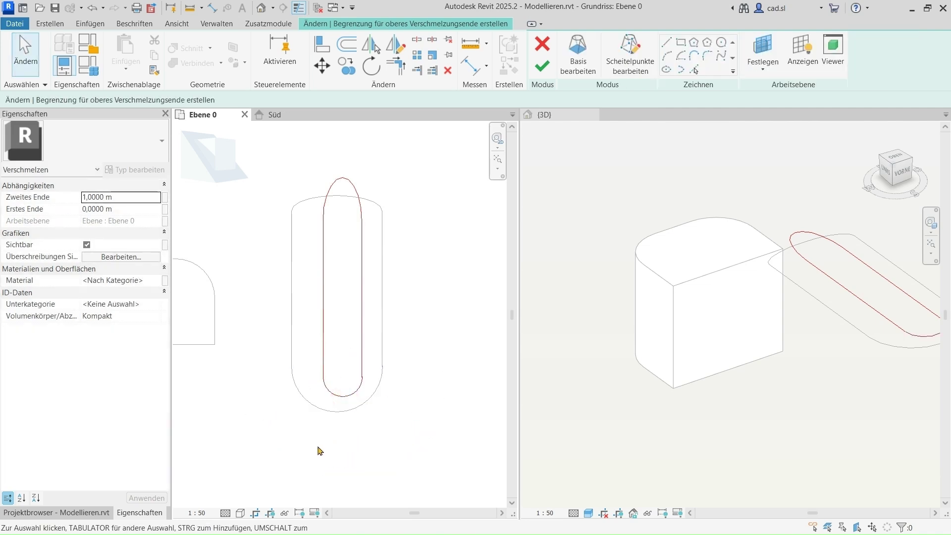
key("Tab")
left_click(321, 356)
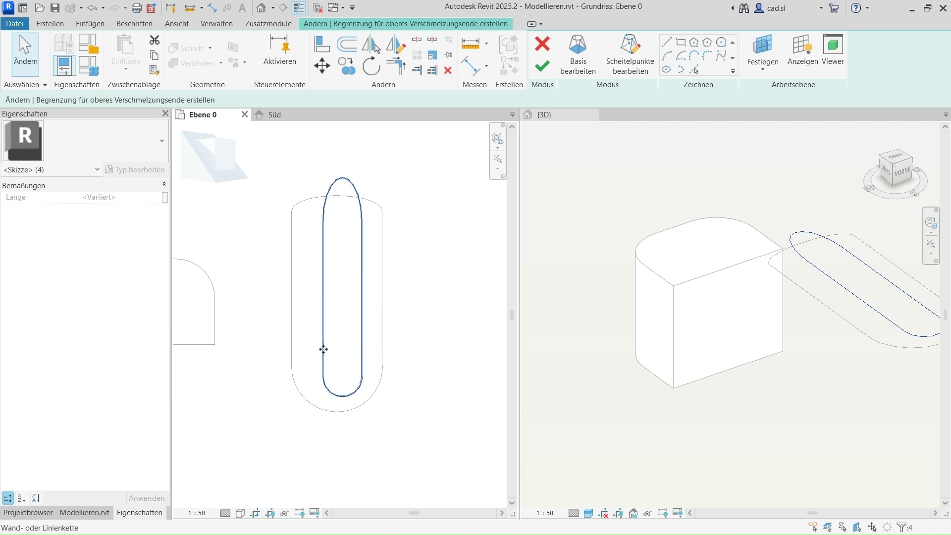
Tilt the top capsule loop a few degrees, shift it over the base, and finish the blend.
left_click(371, 66)
left_click(403, 437)
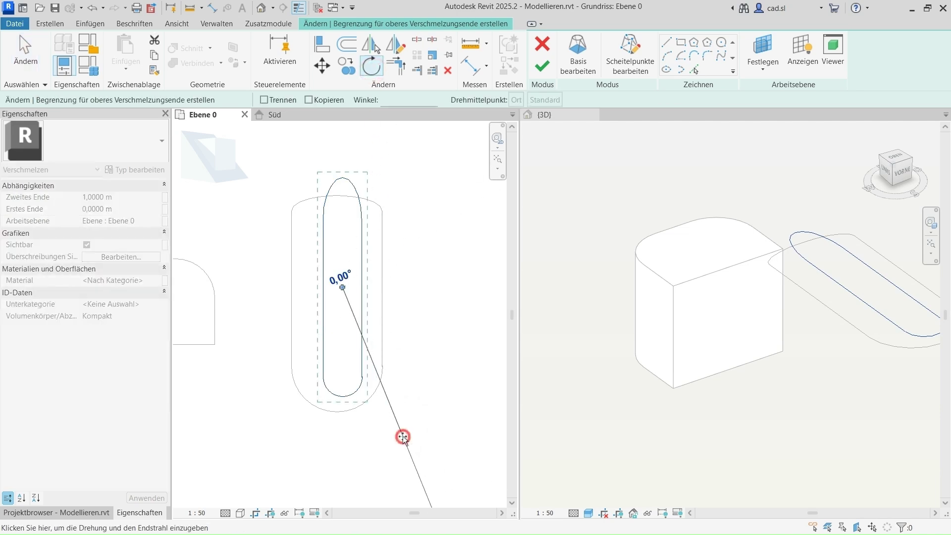
left_click(419, 424)
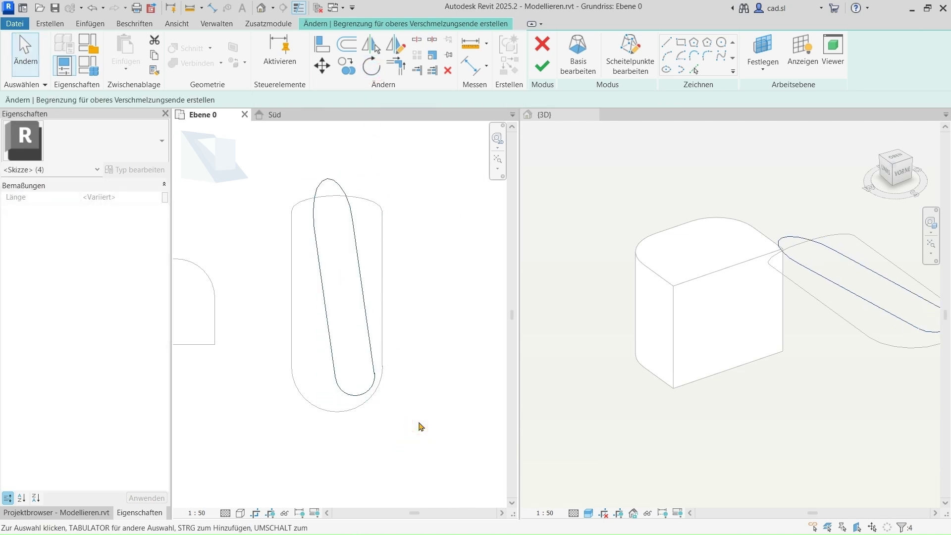
left_click_drag(370, 335, 372, 326)
left_click(432, 420)
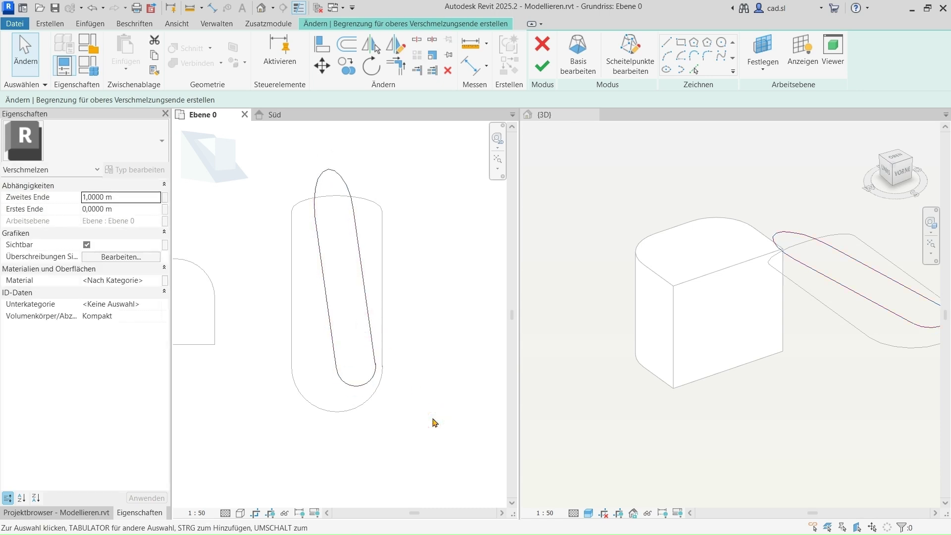
left_click(542, 66)
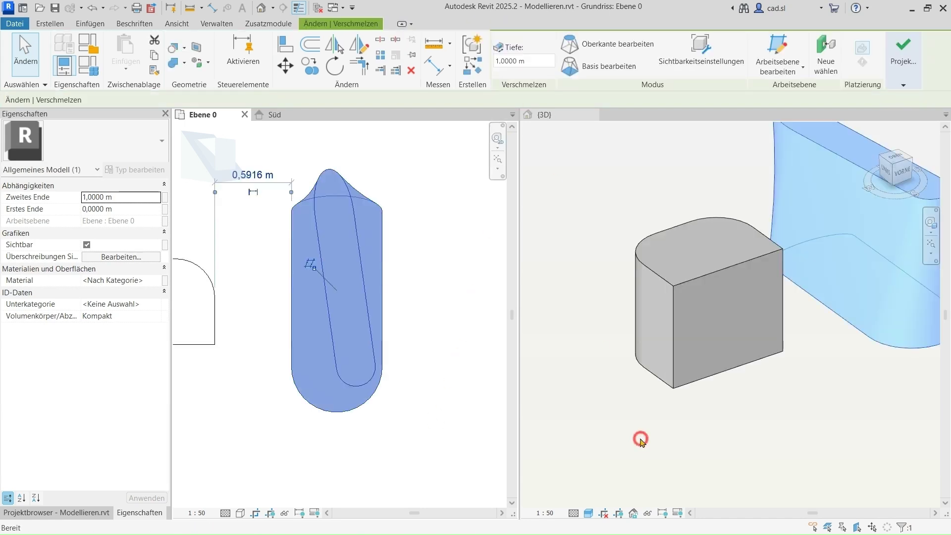
Orbit the 3D view to inspect the blend, then open and centre the Süd elevation.
left_click(640, 439)
mouse_move(842, 399)
middle_mouse_down("shift")
mouse_move(752, 475)
mouse_move(734, 348)
mouse_move(661, 390)
mouse_move(912, 452)
mouse_move(612, 384)
mouse_move(610, 413)
mouse_move(620, 407)
middle_mouse_up("shift")
left_click(624, 429)
left_click(265, 123)
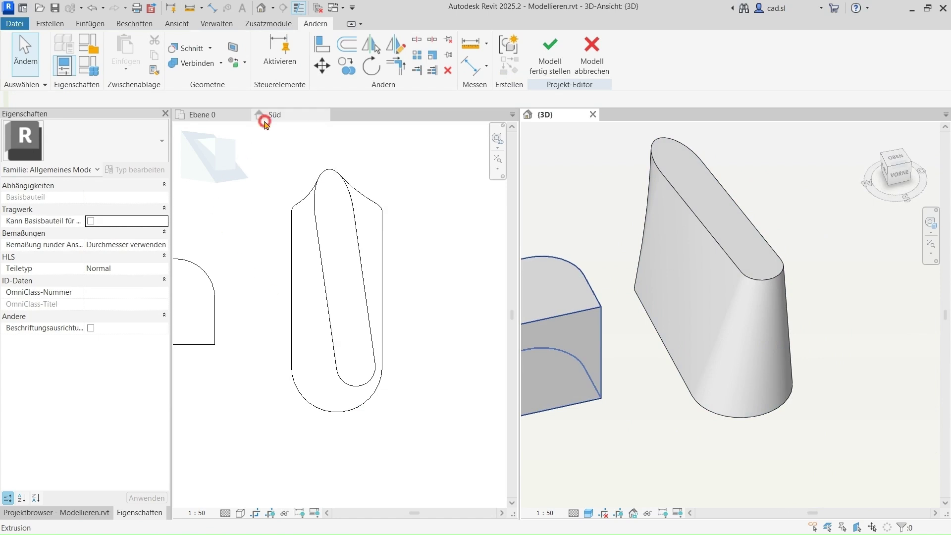
middle_click_drag(430, 397, 320, 413)
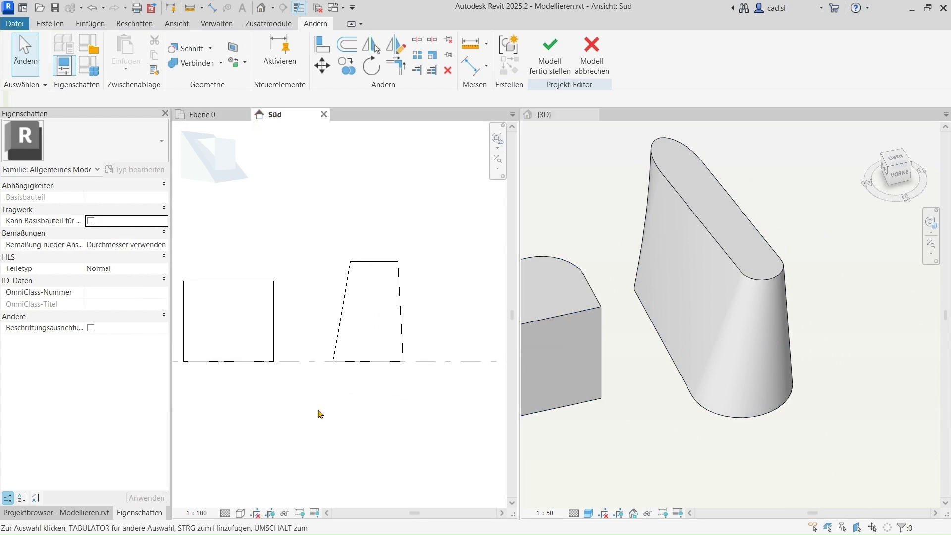
Set the blend's Zweites Ende to 2 m, then 0,9 m, undoing a trial top-edge stretch.
left_click(379, 336)
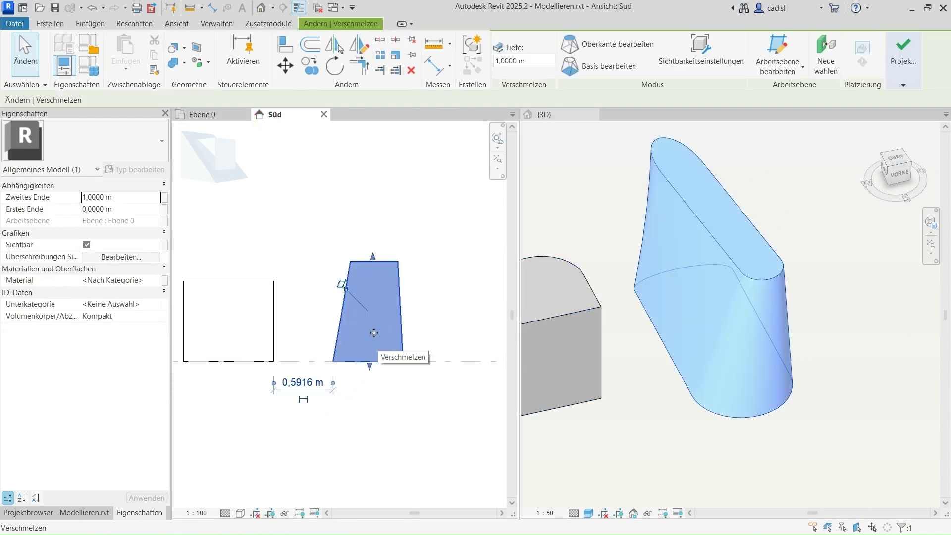
left_click(136, 197)
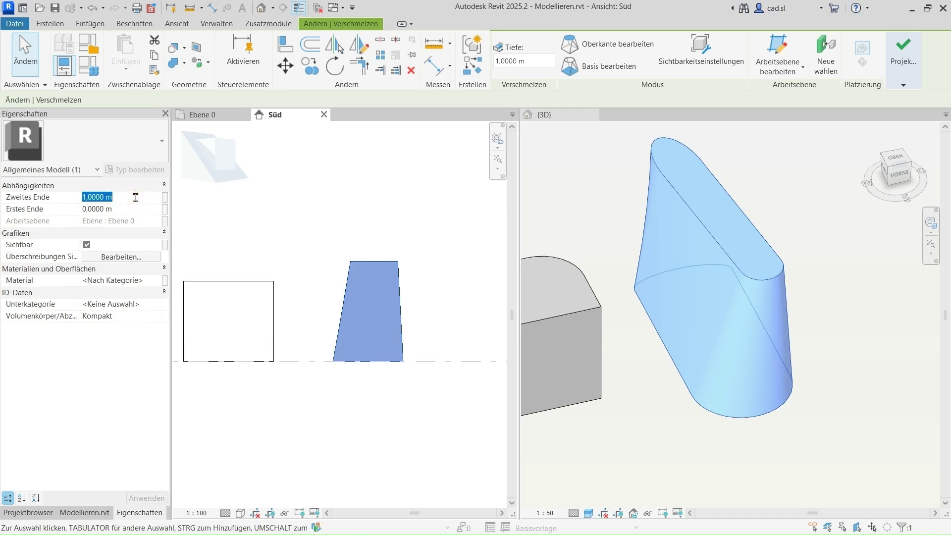
type("2")
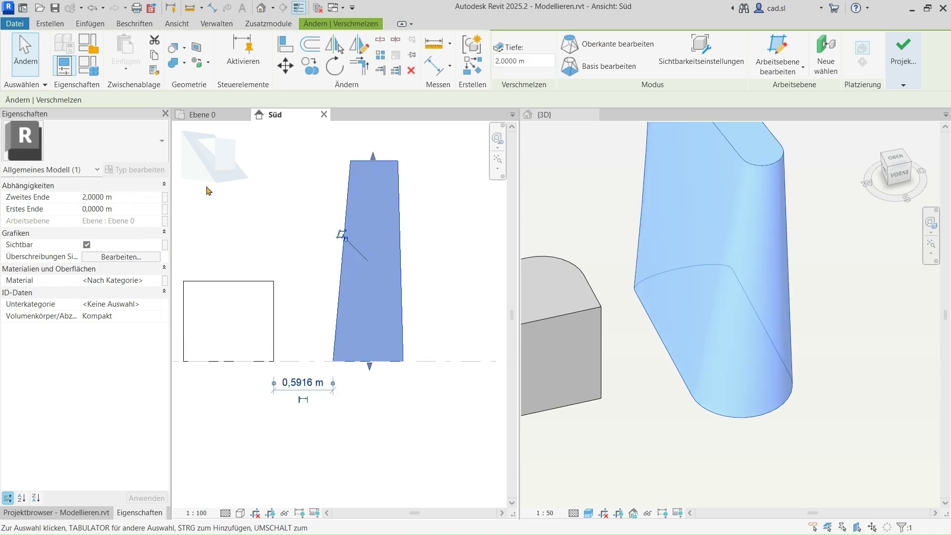
left_click(131, 197)
type("0,9")
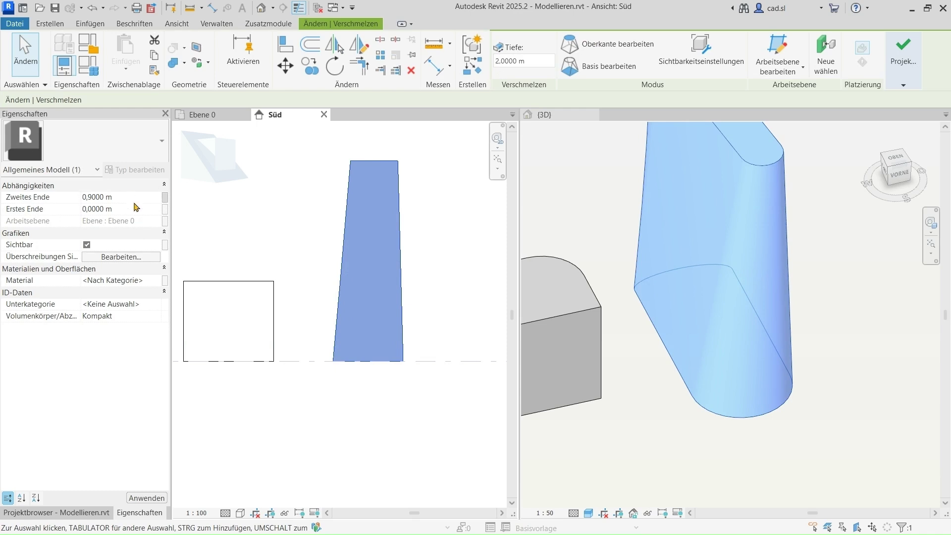
key("Return")
left_click_drag(373, 261, 374, 227)
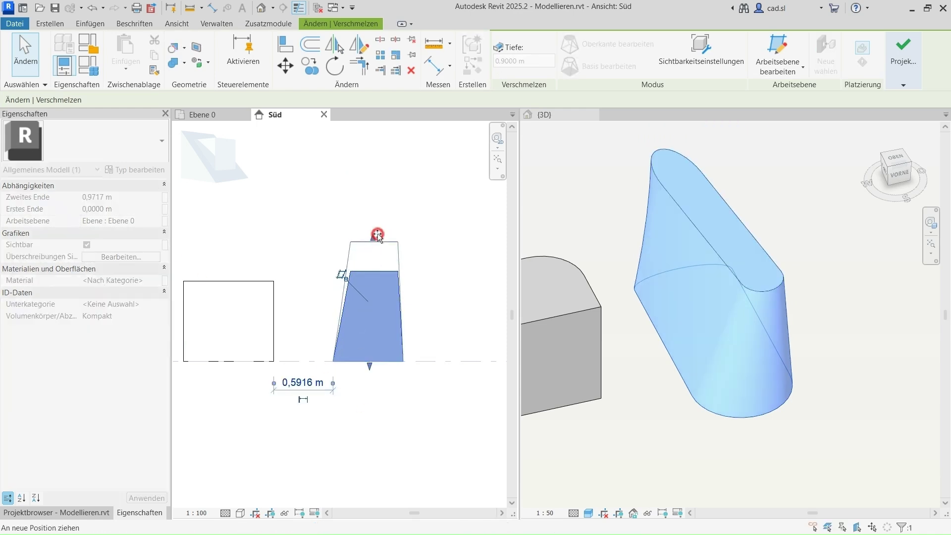
left_click(88, 11)
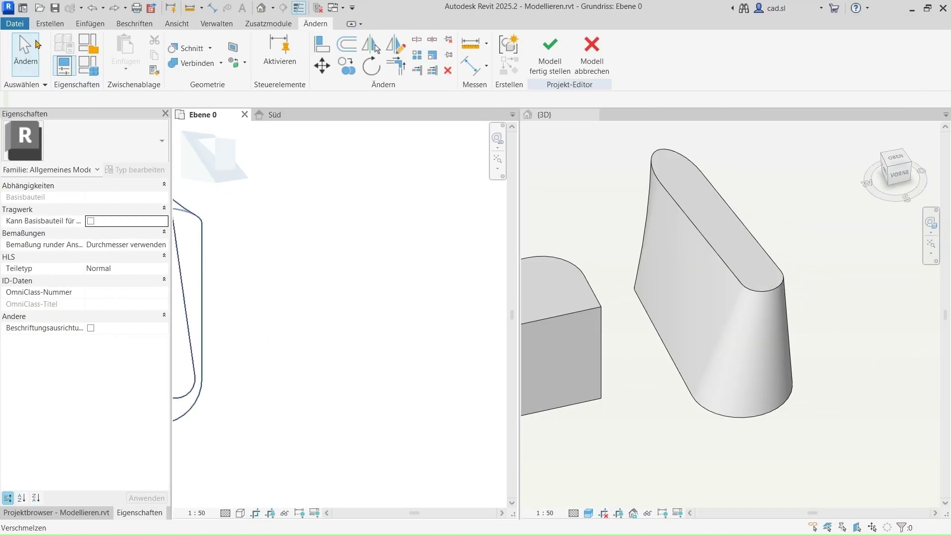
left_click(40, 25)
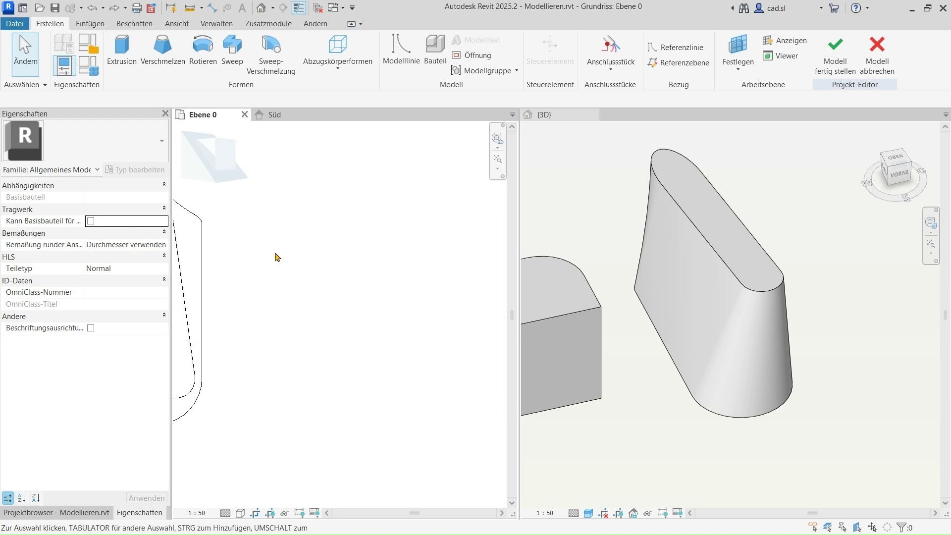
Draw a horizontal reference plane across the Ebene 0 plan and name it A.
left_click(678, 63)
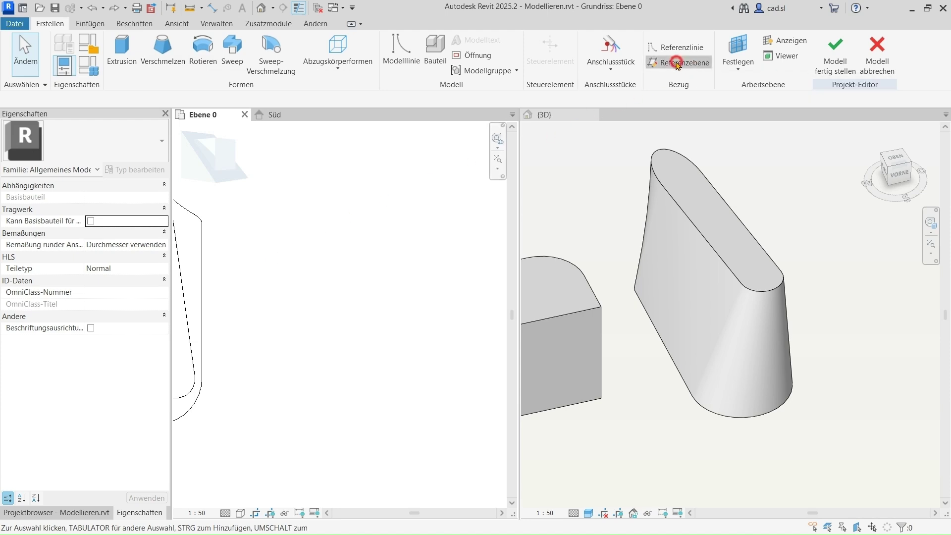
left_click(249, 322)
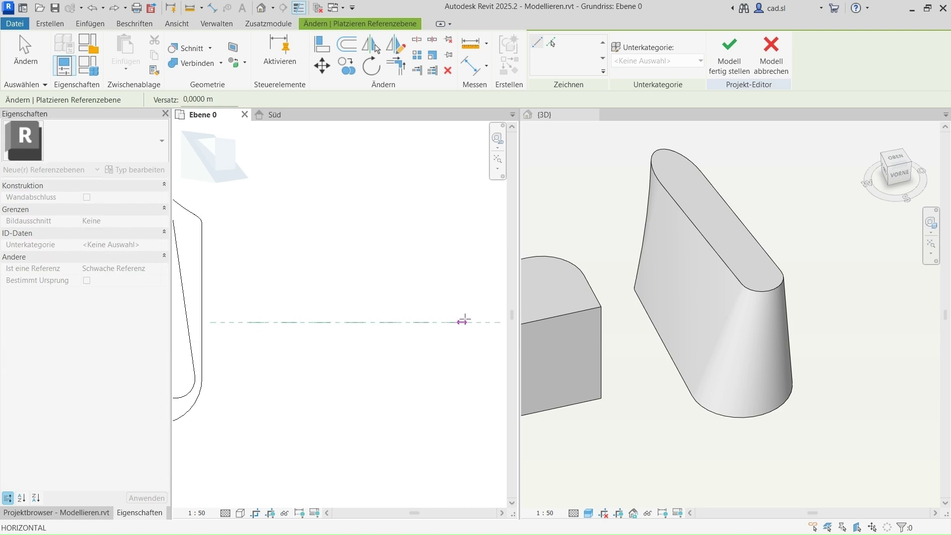
left_click(464, 321)
left_click(446, 330)
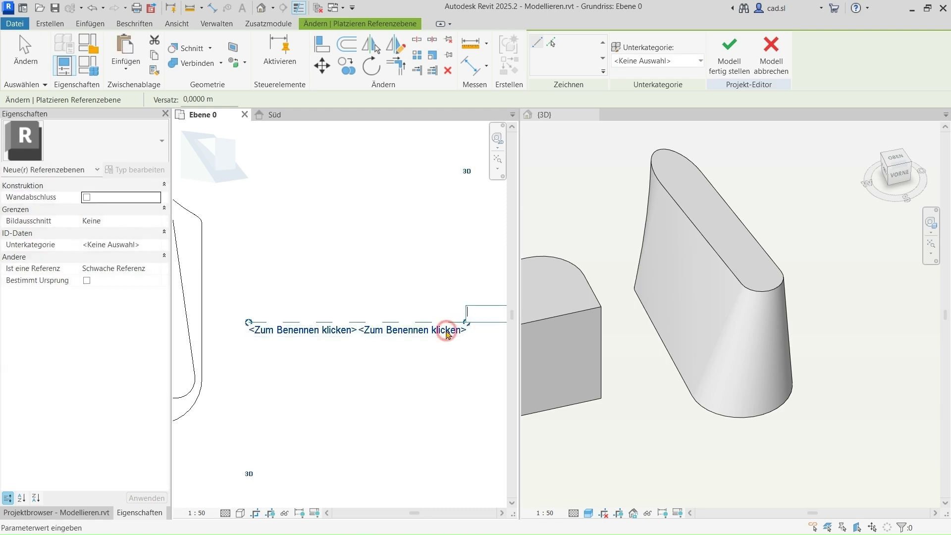
type("A")
key("Return")
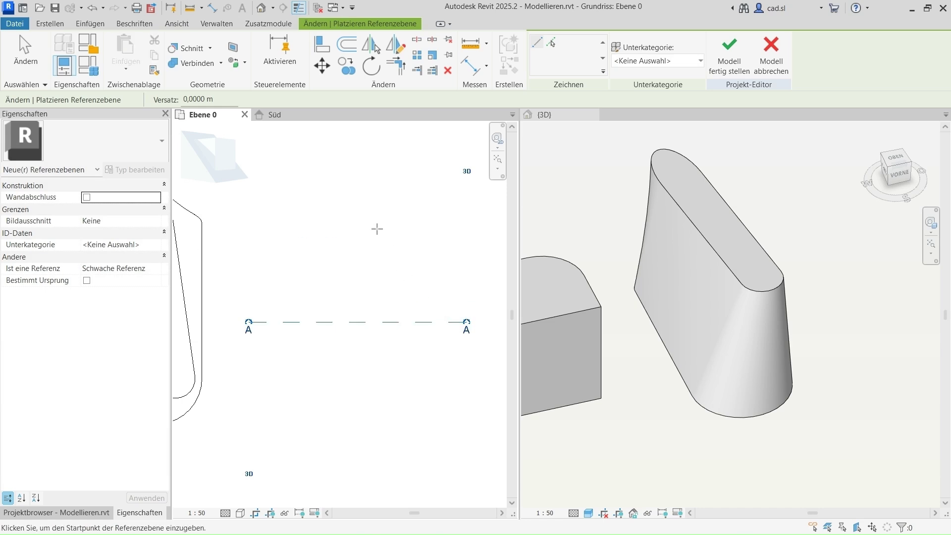
Switch to the Süd elevation with the trapezoid recentred.
left_click(274, 114)
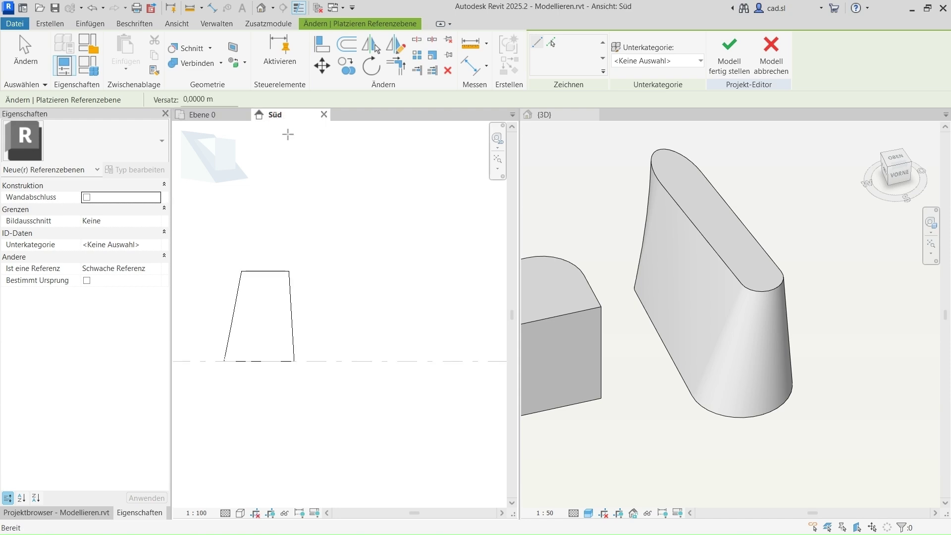
middle_click_drag(369, 310, 348, 307)
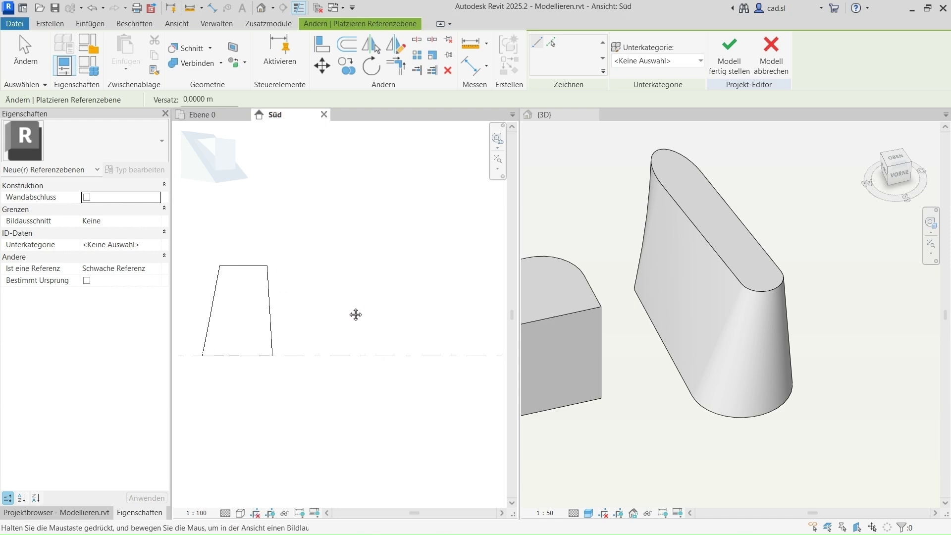
left_click(60, 23)
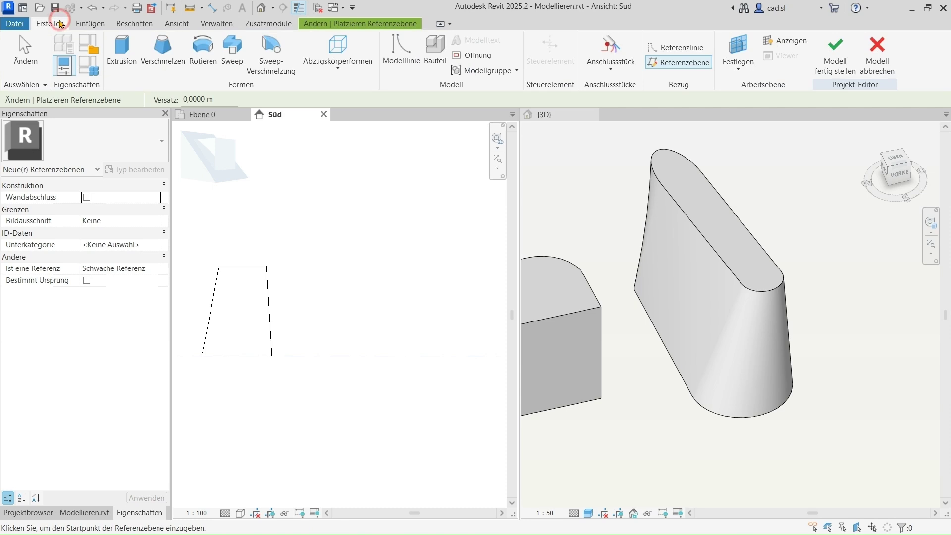
Start a revolve using Referenzebene : A as its work plane.
left_click(207, 59)
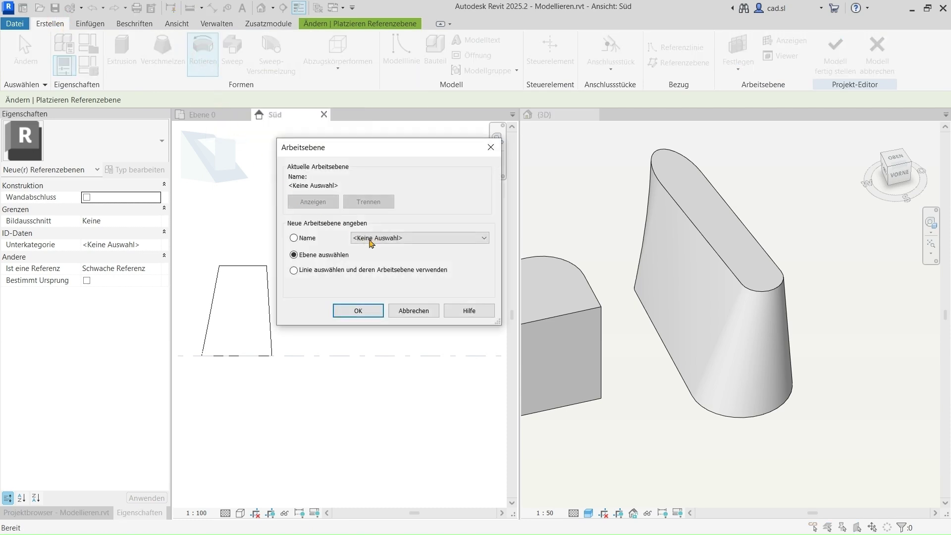
left_click(403, 238)
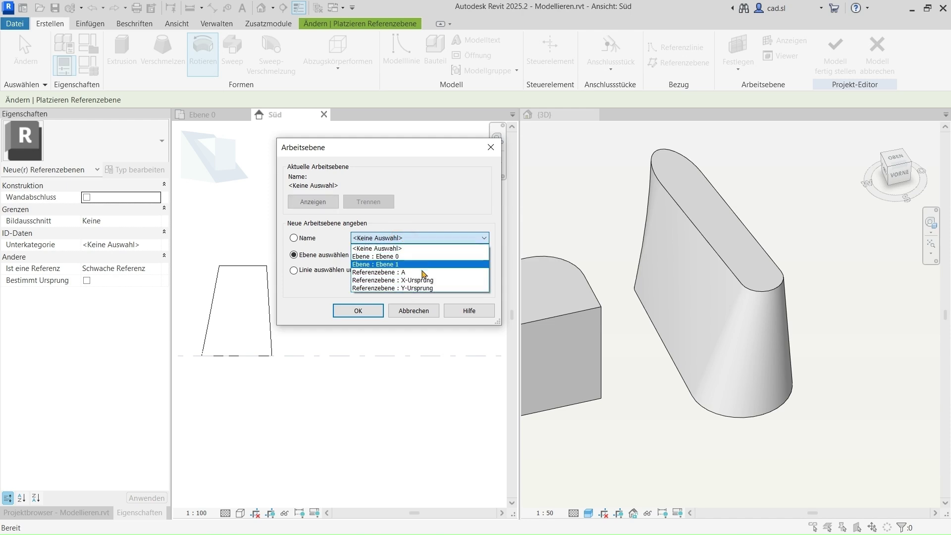
left_click(411, 273)
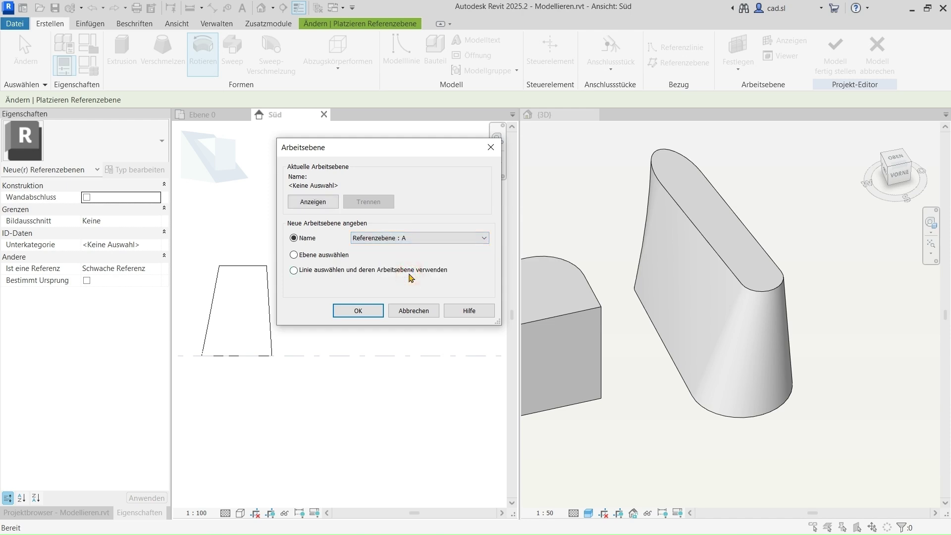
left_click(370, 311)
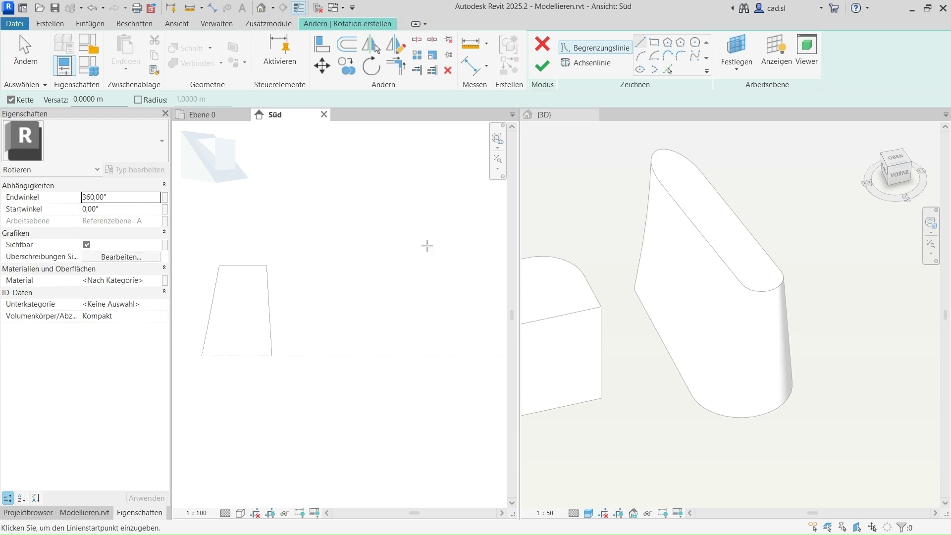
Sketch the closed tapered boundary profile with straight lines from the level line.
left_click(640, 41)
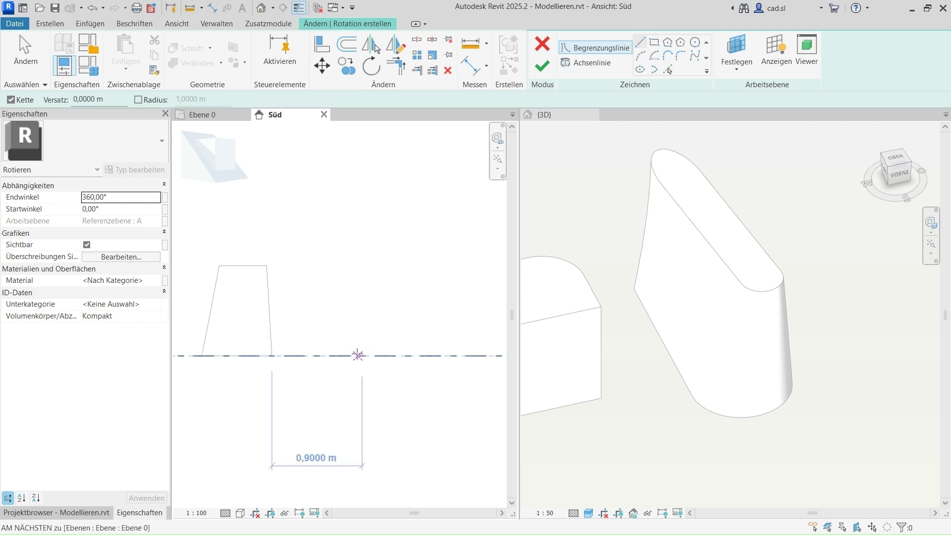
left_click(402, 355)
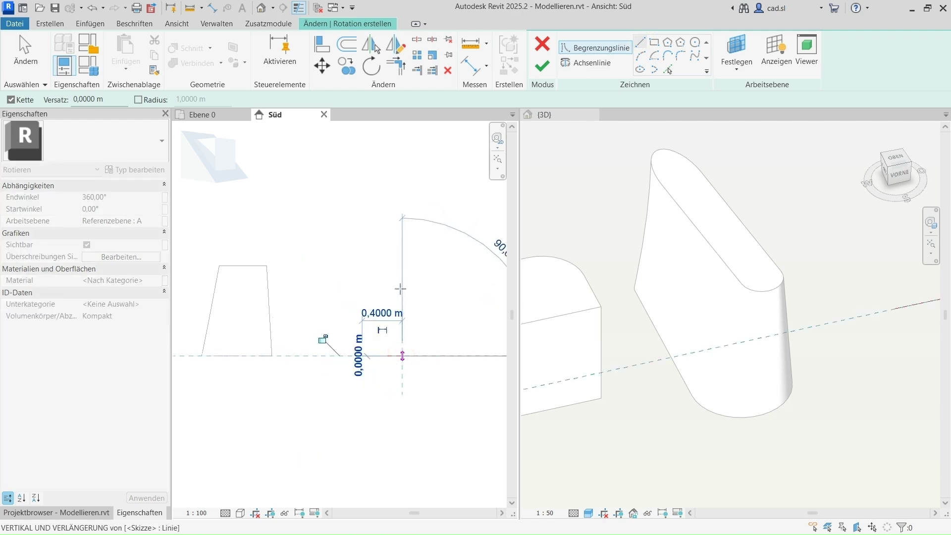
left_click(392, 256)
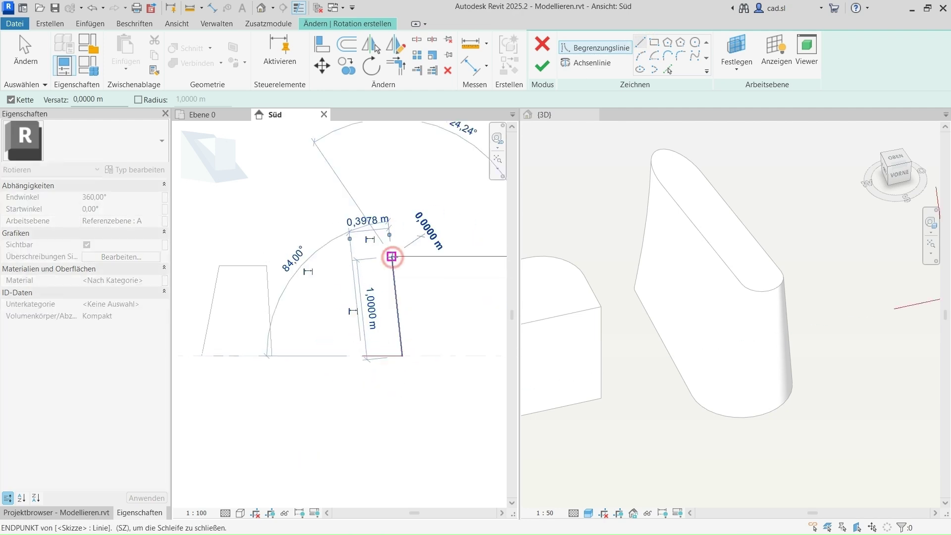
scroll(381, 256, "up", 2)
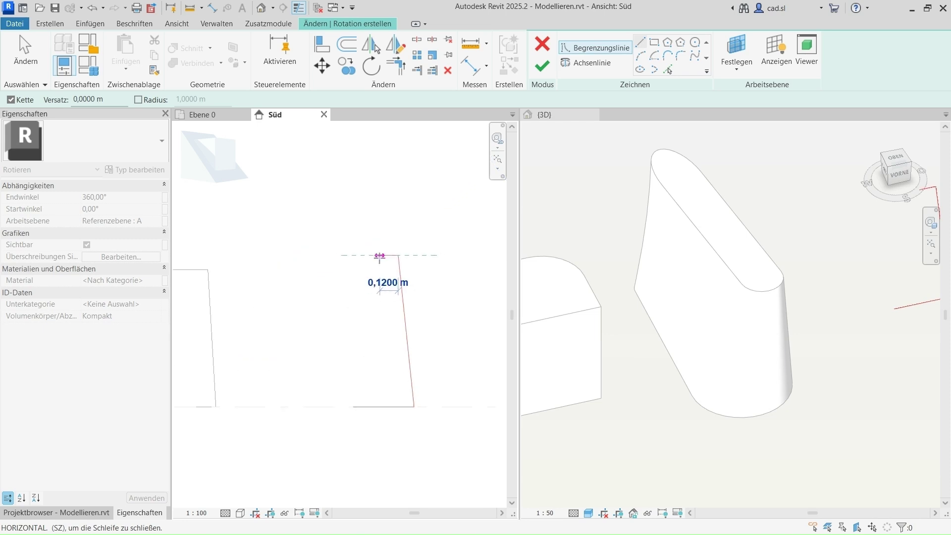
scroll(381, 257, "up", 2)
left_click(388, 254)
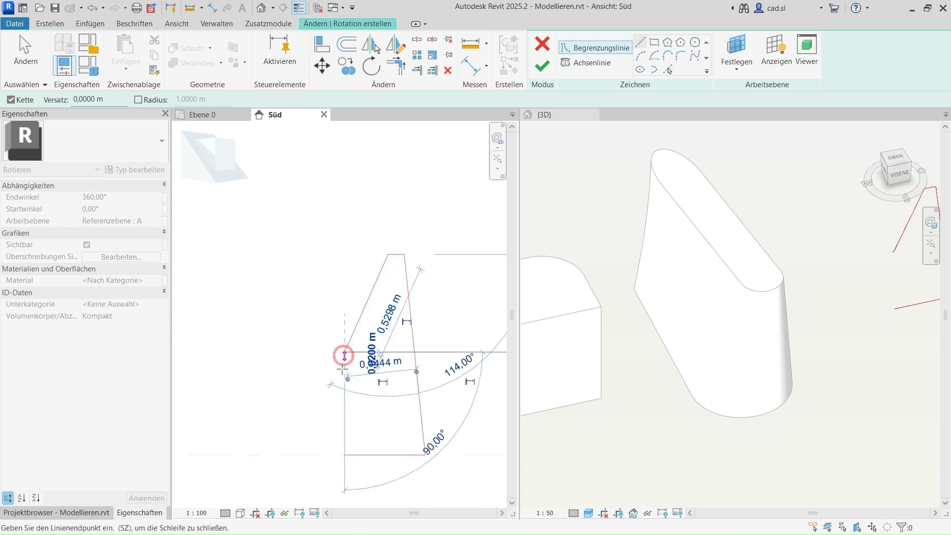
left_click(345, 352)
left_click(344, 455)
key("Escape")
key("Escape")
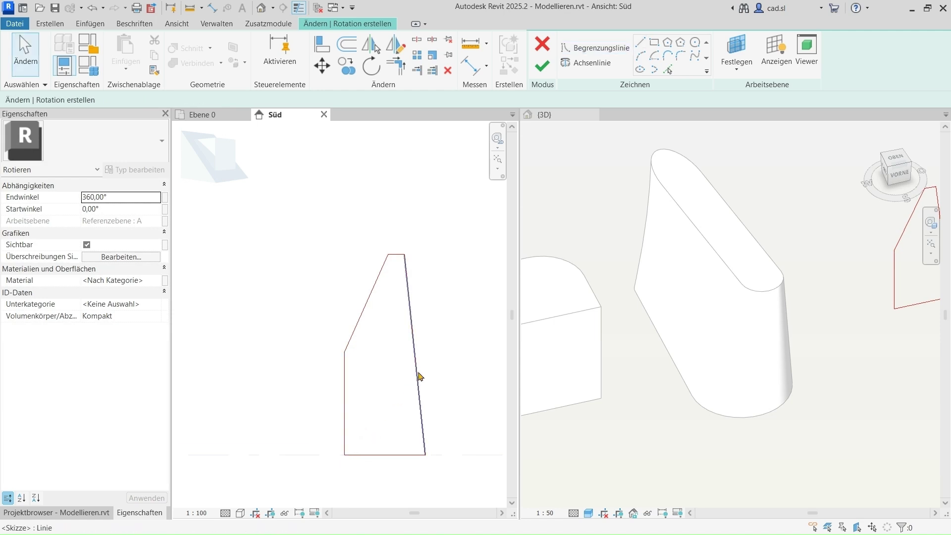
middle_click_drag(433, 382, 367, 353)
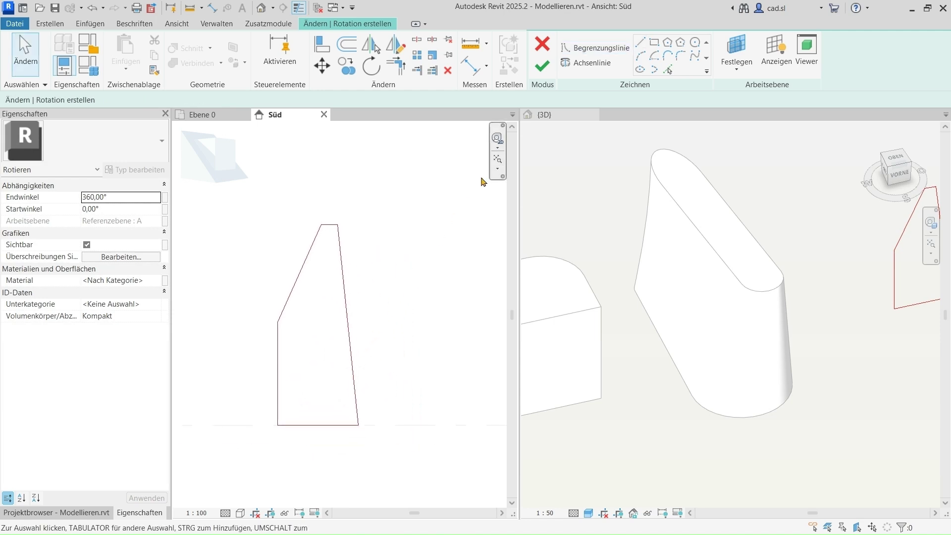
Draw a vertical axis line 0,5 m from the profile's left edge.
left_click(586, 64)
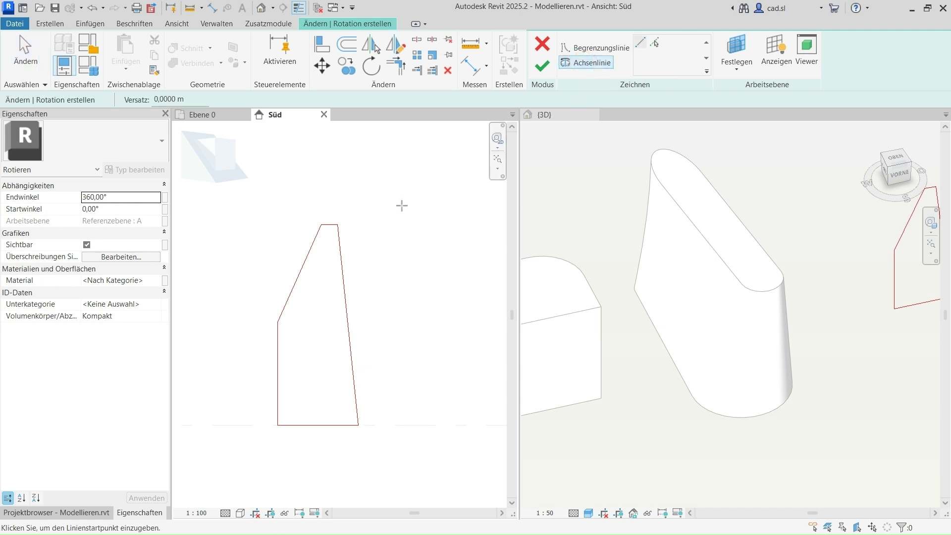
left_click(377, 201)
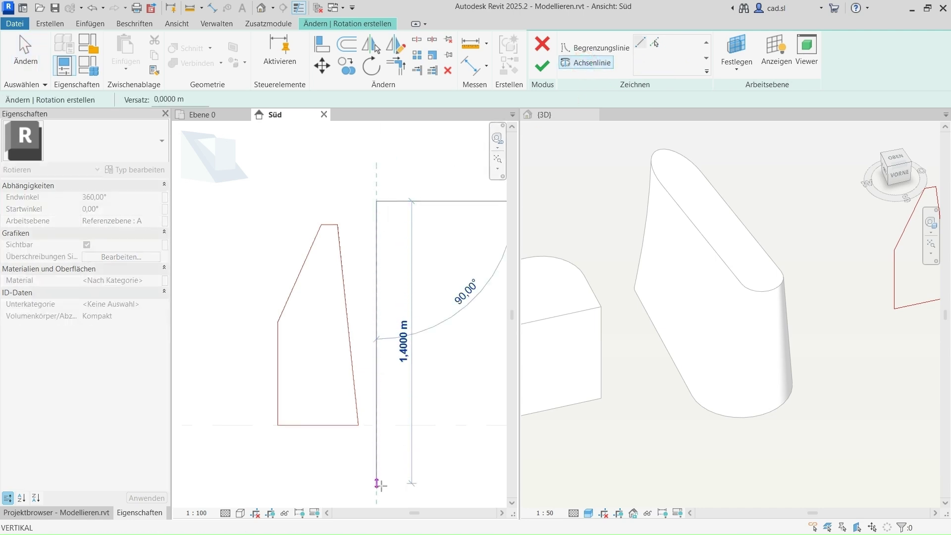
left_click(376, 454)
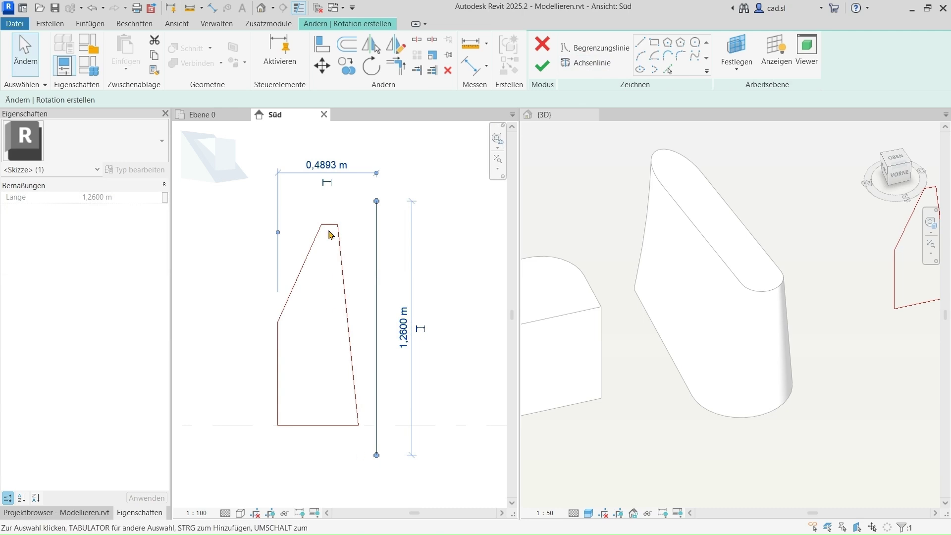
left_click(324, 166)
type("0,5")
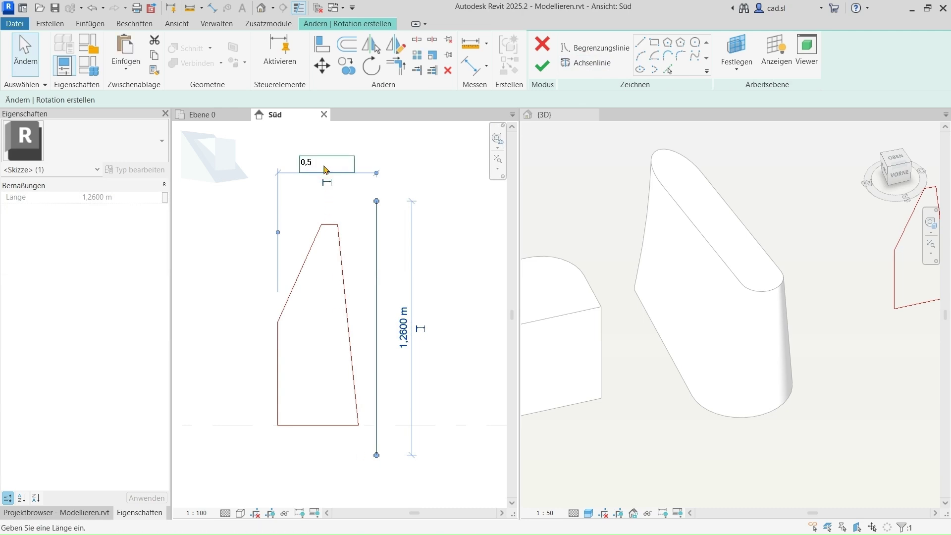
key("Return")
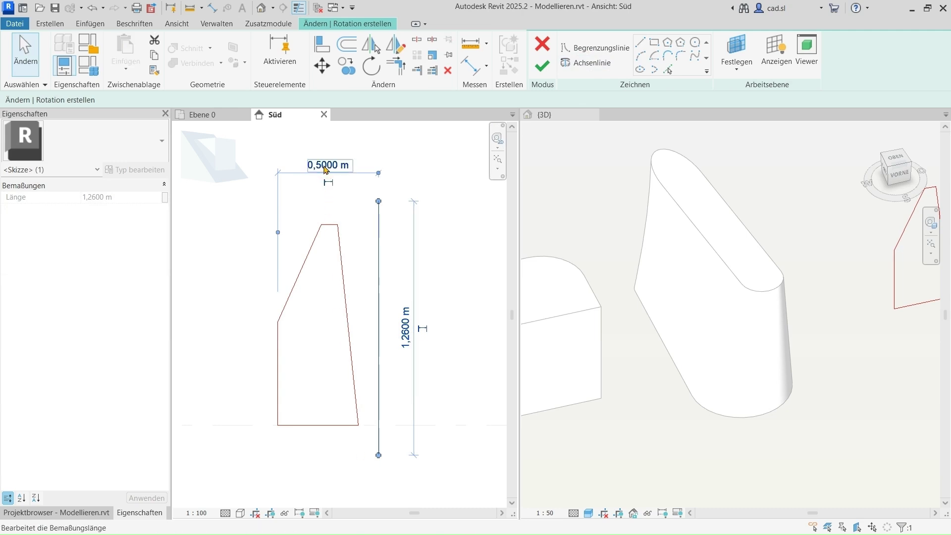
key("Escape")
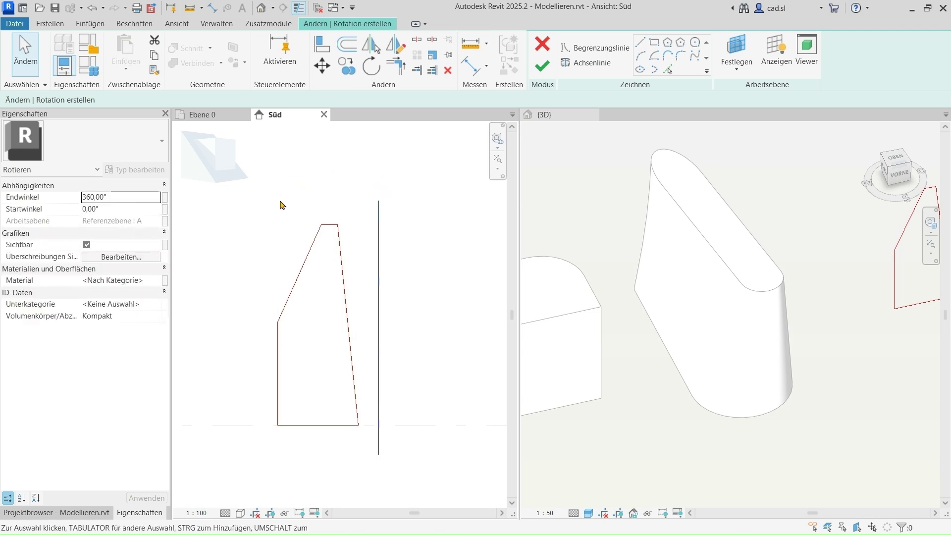
scroll(282, 205, "down", 1)
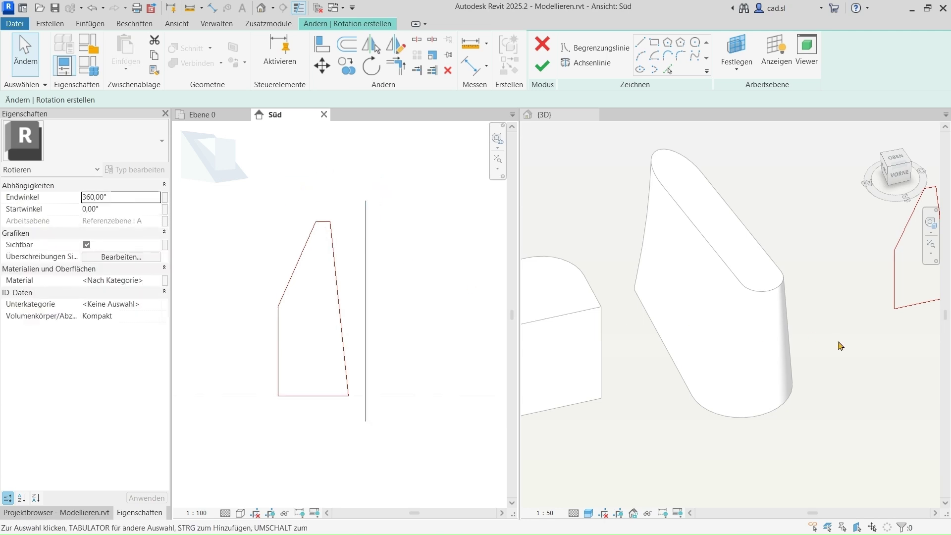
mouse_move(840, 346)
middle_mouse_down()
mouse_move(773, 395)
mouse_move(727, 404)
middle_mouse_up()
scroll(756, 403, "up", 1)
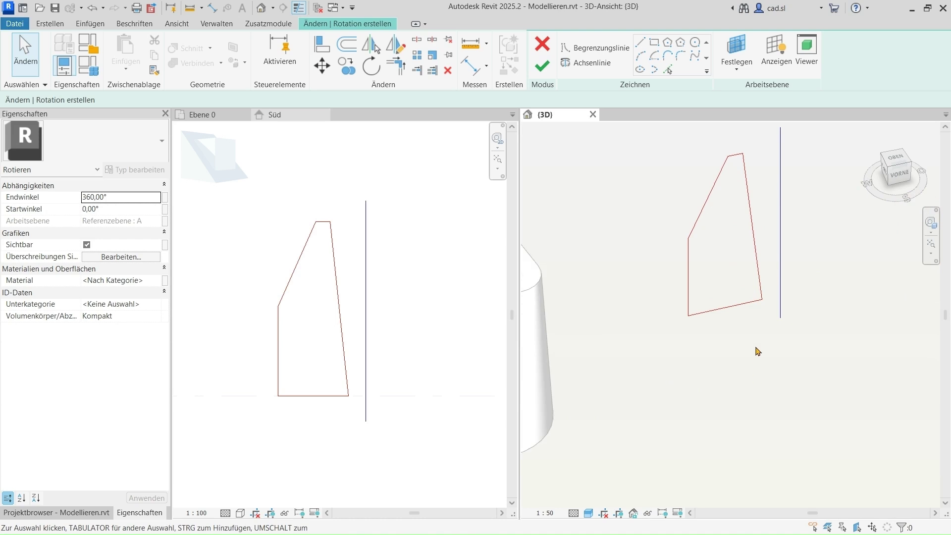
scroll(748, 414, "up", 1)
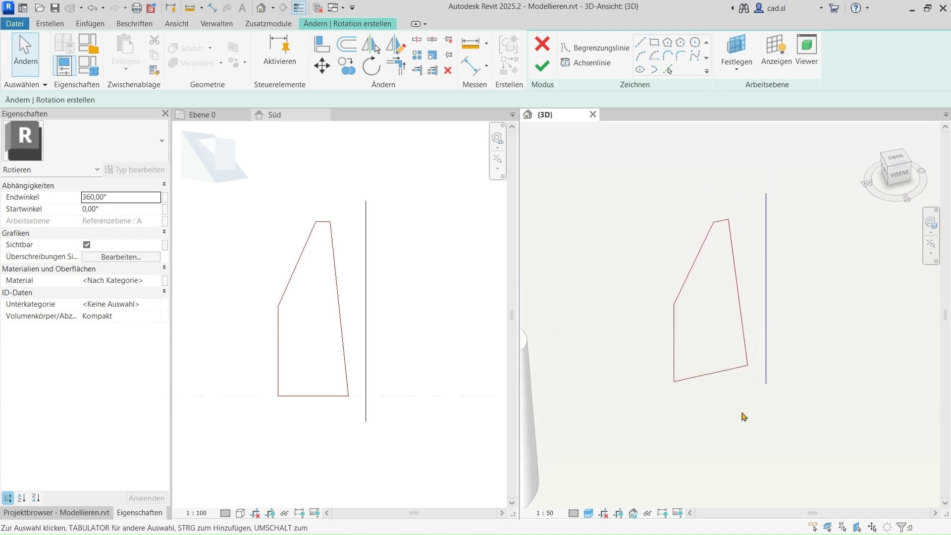
Finish the revolve with a 270° end angle and start angle near 153°, then view Ebene 0.
left_click(543, 65)
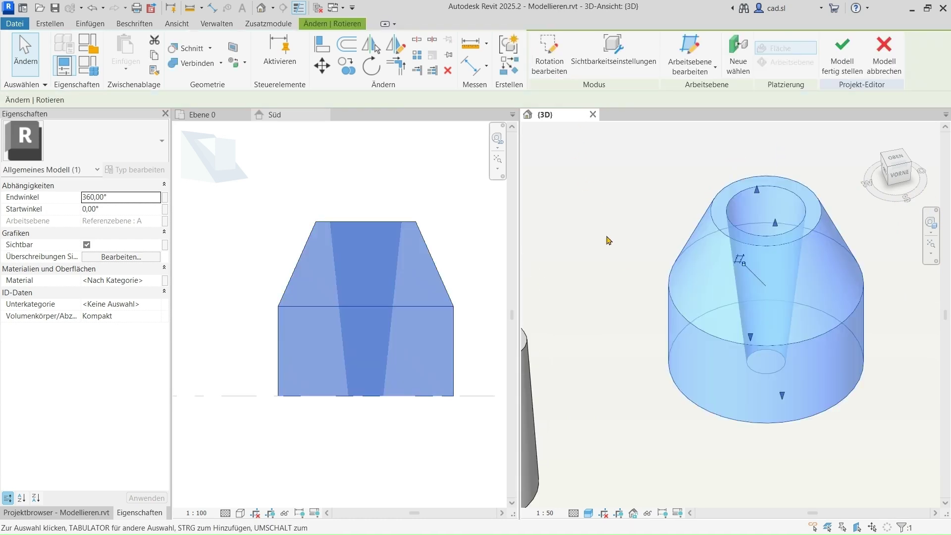
mouse_move(602, 224)
middle_mouse_down("shift")
mouse_move(618, 318)
mouse_move(617, 242)
middle_mouse_up("shift")
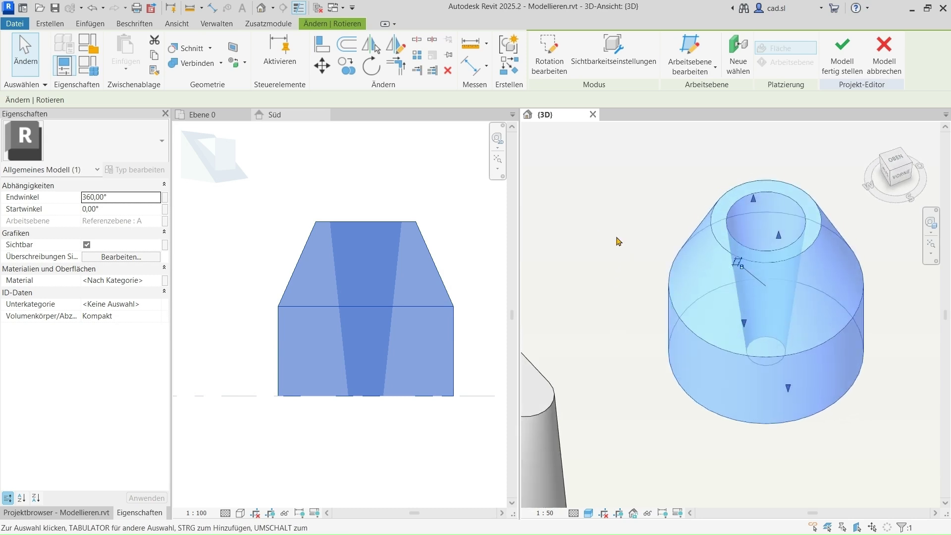
left_click(130, 198)
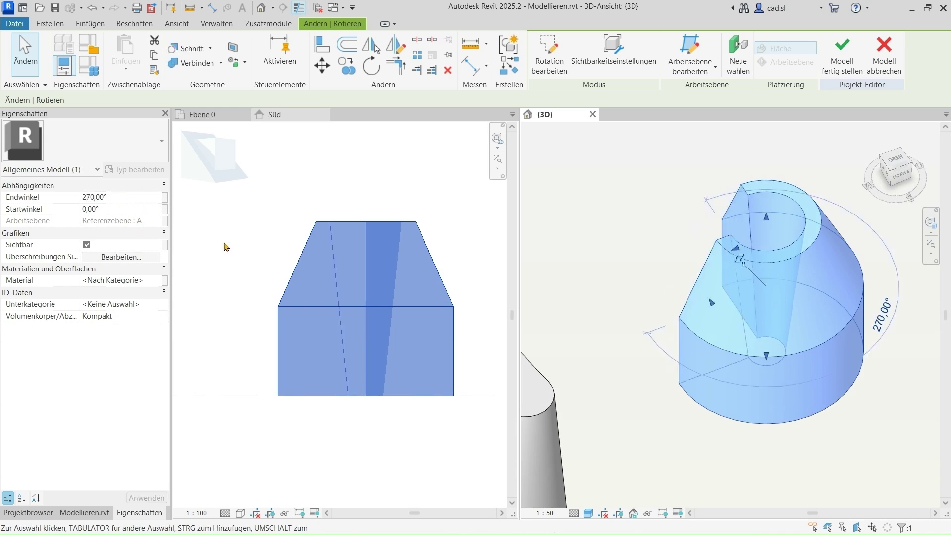
left_click_drag(711, 303, 813, 306)
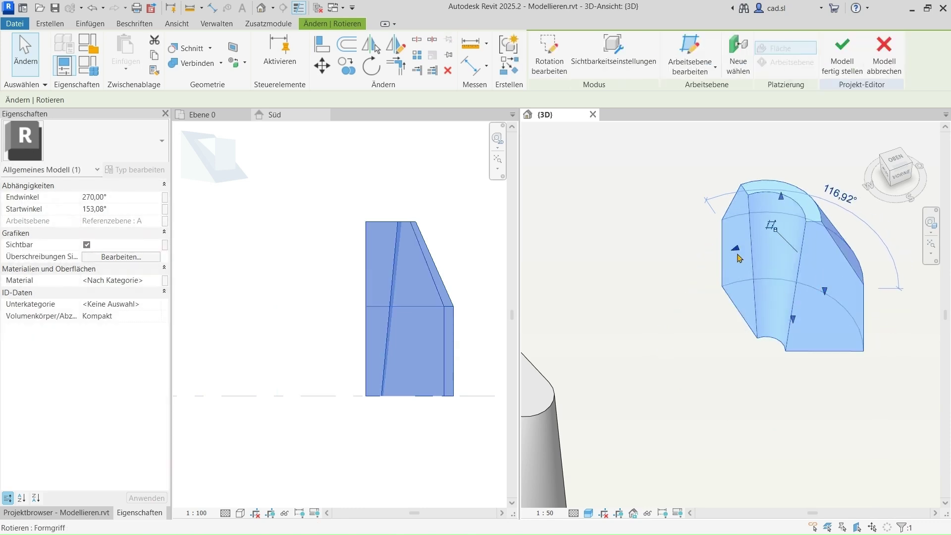
mouse_move(813, 305)
left_mouse_down()
mouse_move(715, 293)
mouse_move(737, 346)
left_mouse_up()
left_click(845, 454)
mouse_move(845, 454)
middle_mouse_down("shift")
mouse_move(816, 394)
mouse_move(811, 406)
middle_mouse_up("shift")
left_click(218, 116)
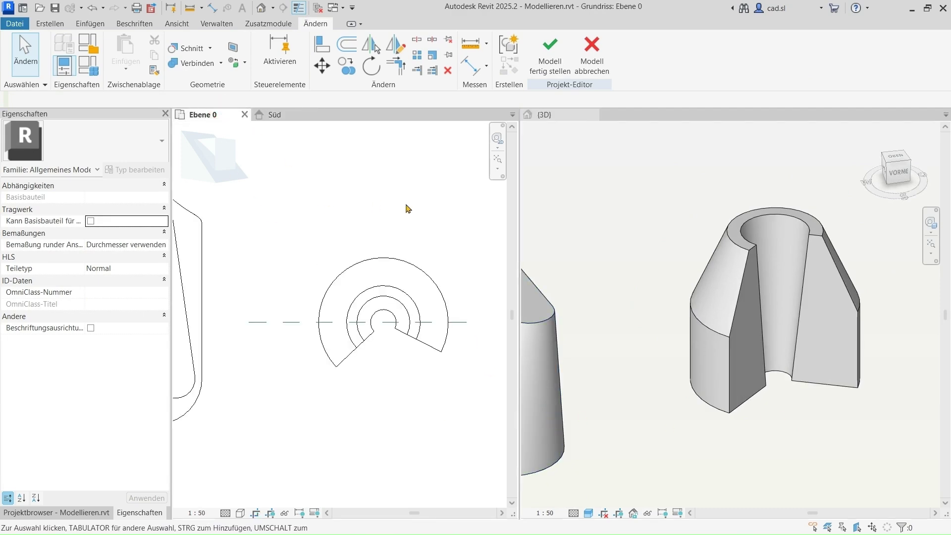
mouse_move(485, 225)
middle_mouse_down()
mouse_move(423, 228)
mouse_move(290, 295)
middle_mouse_up()
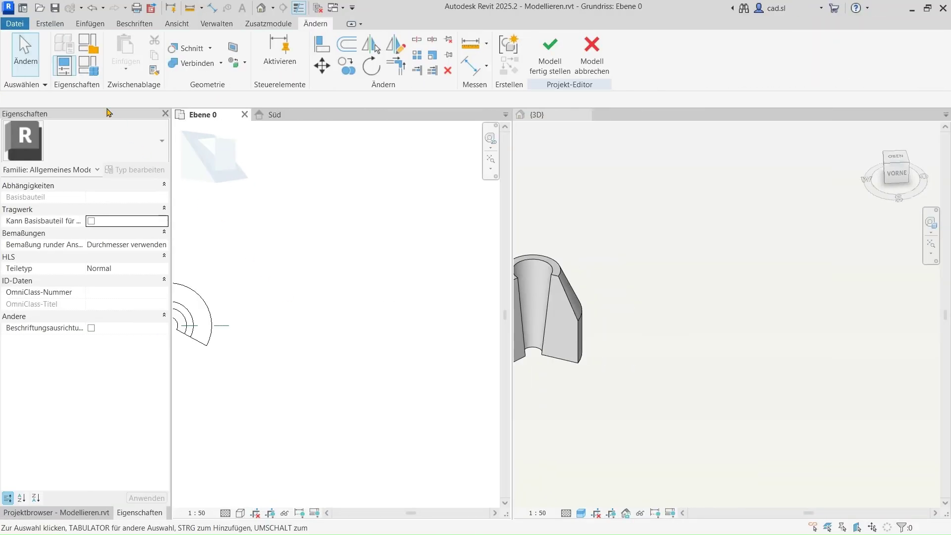
Start a sweep path with a 1.8 m vertical straight segment.
left_click(48, 25)
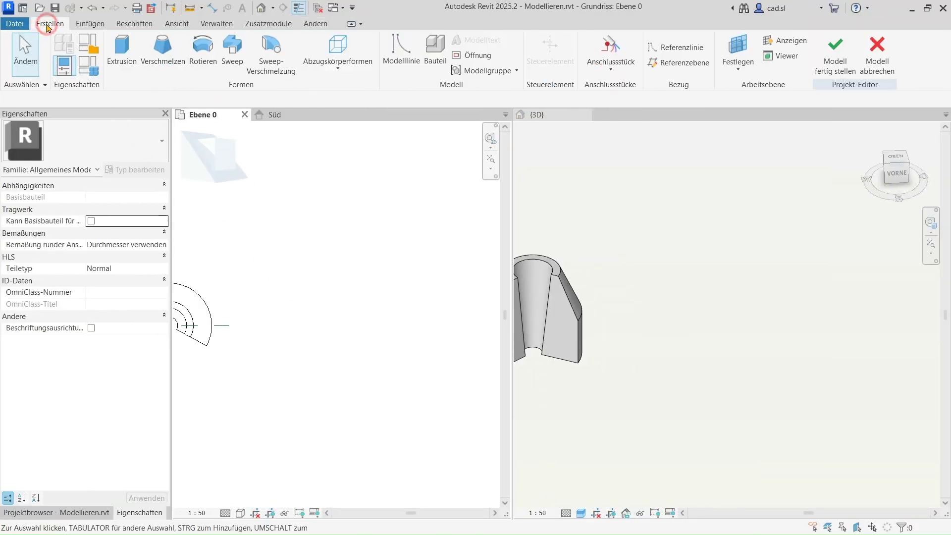
left_click(226, 64)
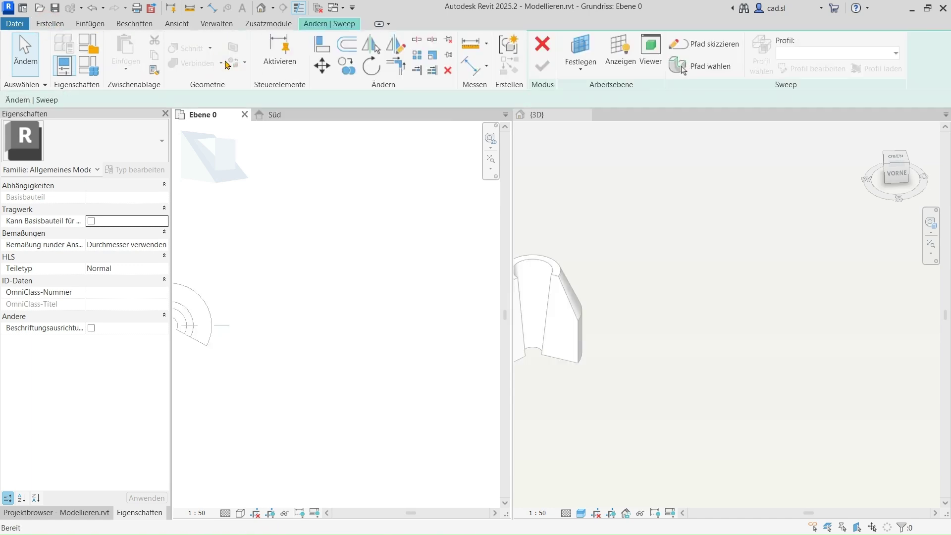
left_click(704, 47)
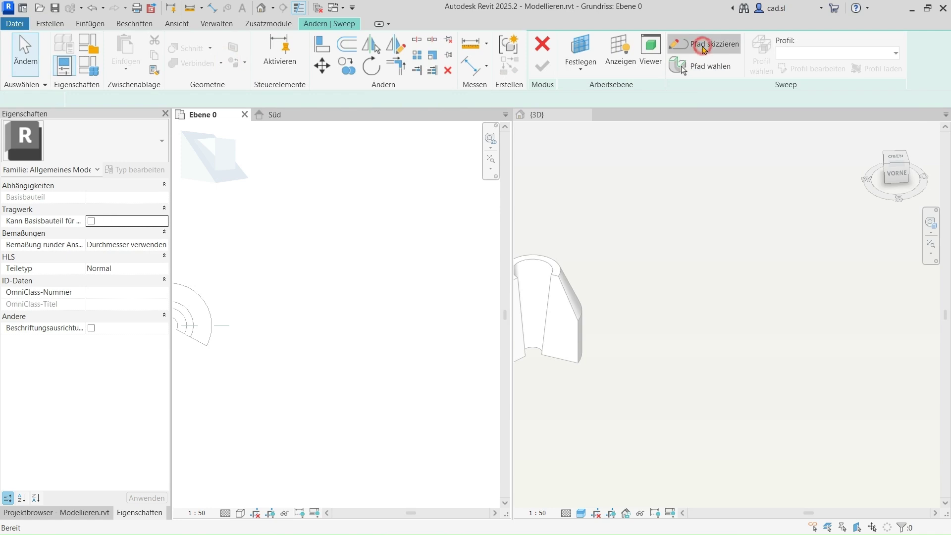
left_click(268, 396)
left_click(268, 244)
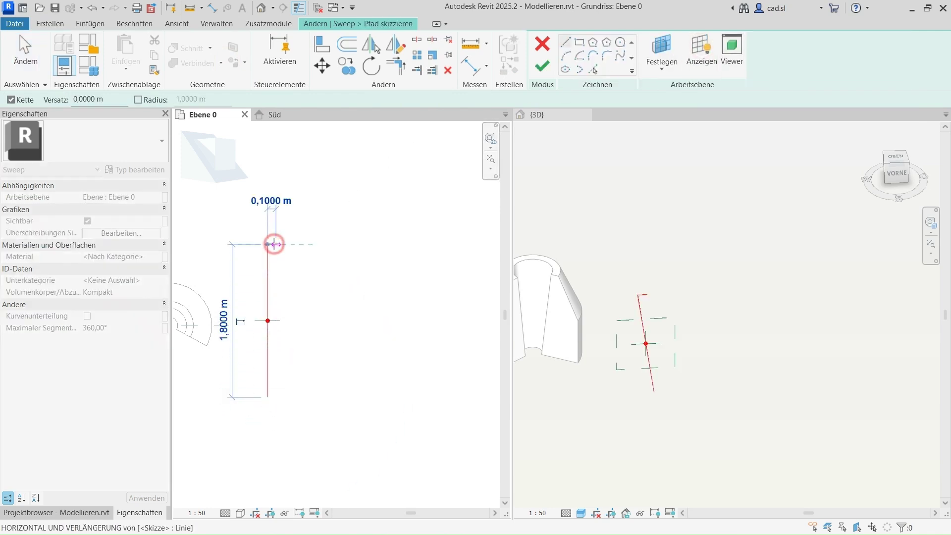
Continue the path with two tangent arcs and a 0.6 m straight end segment.
left_click(593, 55)
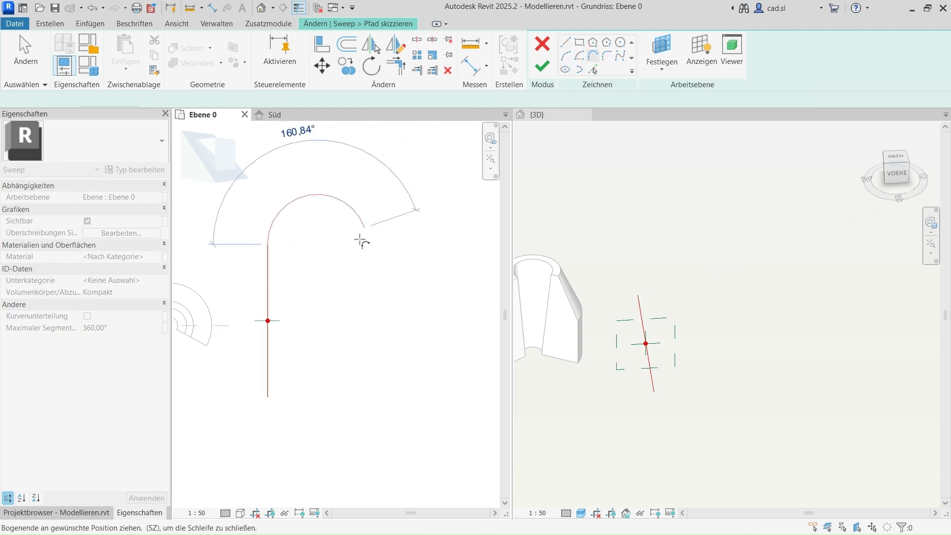
left_click(353, 276)
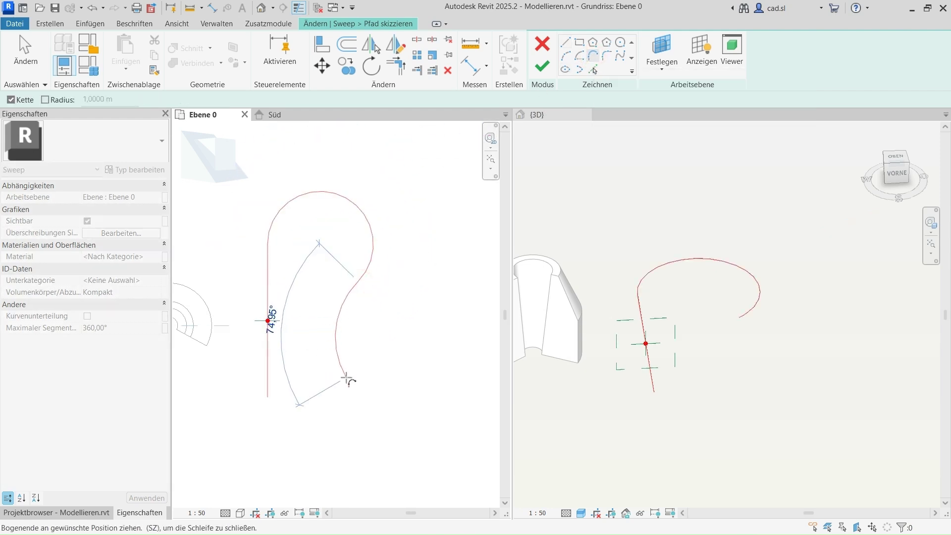
left_click(358, 407)
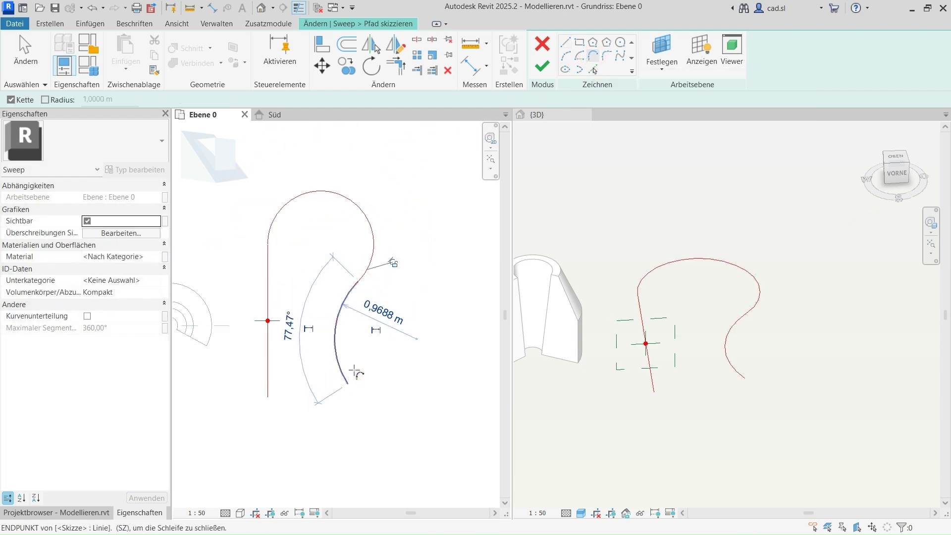
left_click(564, 44)
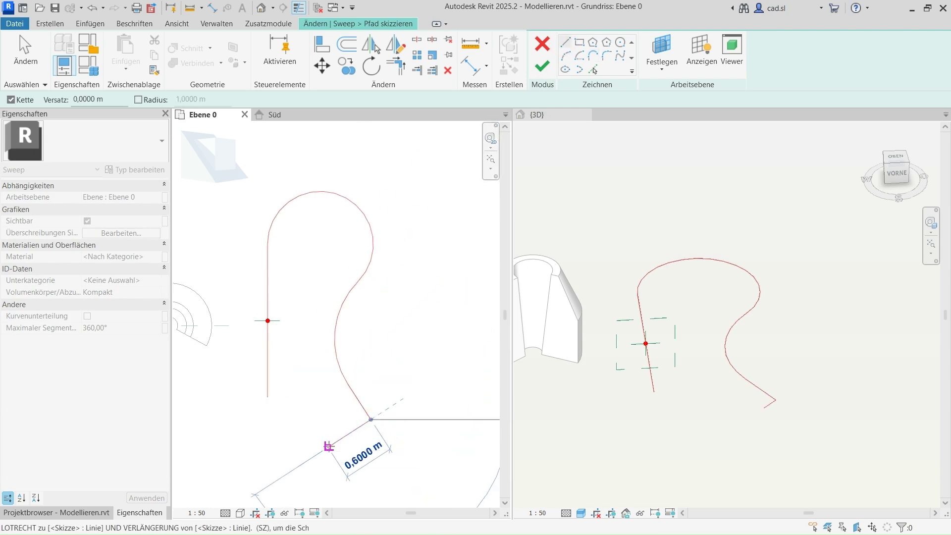
left_click(328, 447)
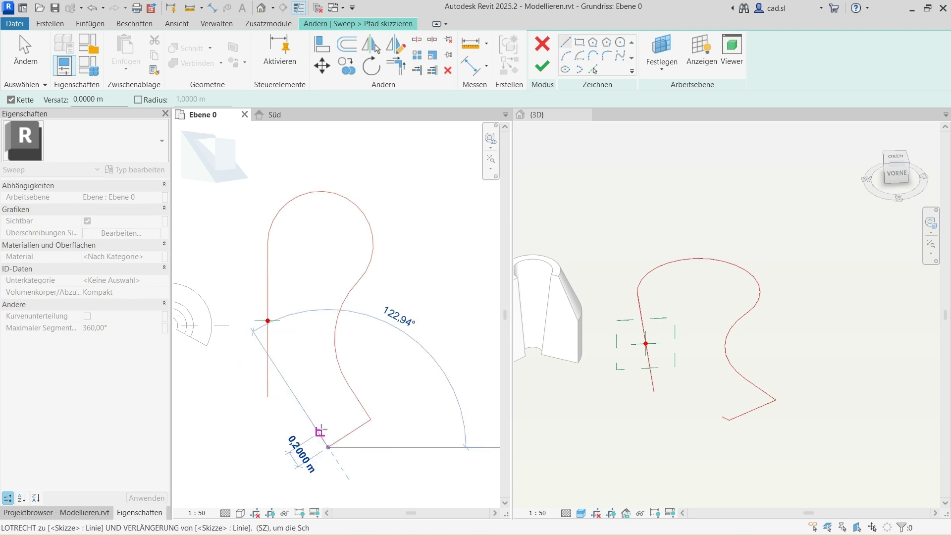
key("Escape")
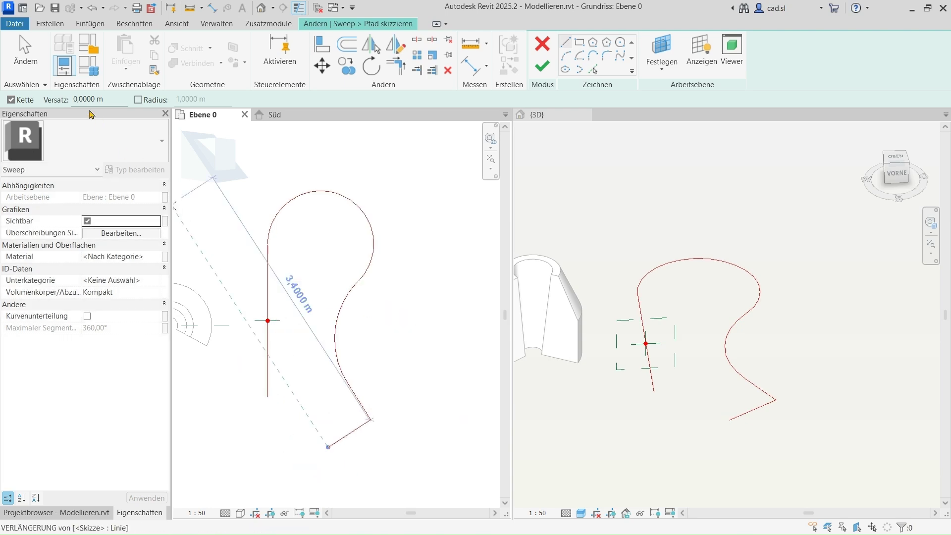
left_click(26, 54)
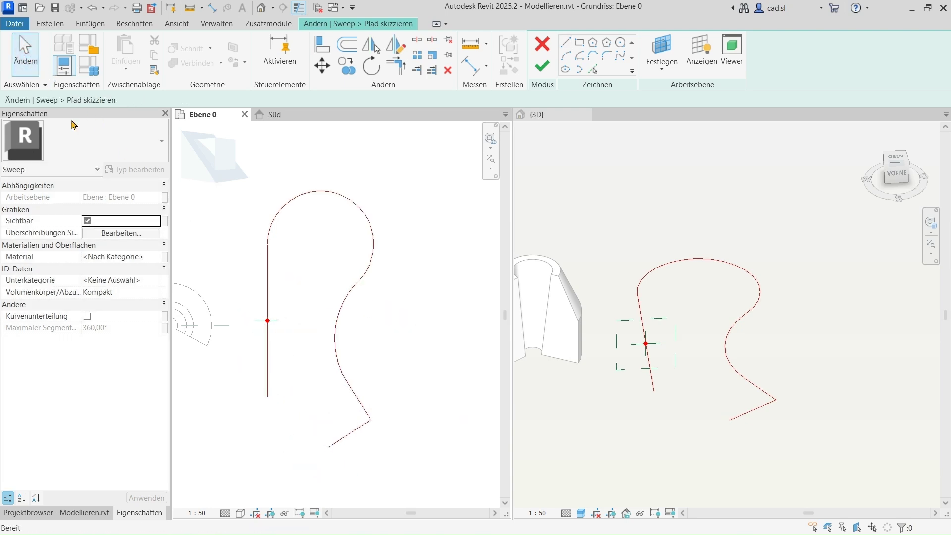
Move the profile reference plane to the path's lower end and check it in 3D.
left_click(287, 290)
mouse_move(287, 290)
left_mouse_down()
mouse_move(289, 262)
mouse_move(285, 389)
mouse_move(374, 378)
left_mouse_up()
left_click_drag(355, 454, 346, 455)
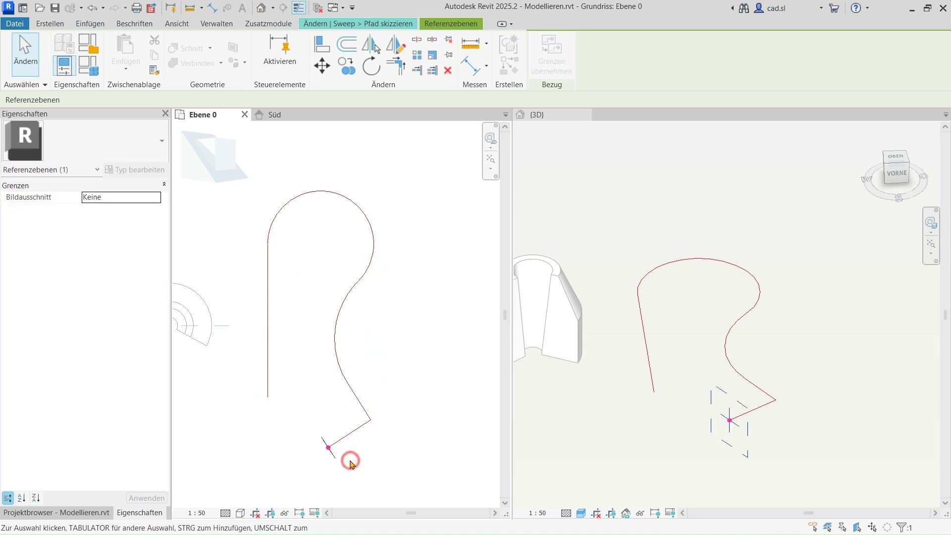
left_click(650, 461)
mouse_move(652, 456)
middle_mouse_down("shift")
mouse_move(673, 458)
mouse_move(707, 441)
mouse_move(703, 467)
mouse_move(617, 409)
middle_mouse_up("shift")
scroll(649, 441, "up", 2)
scroll(675, 444, "up", 3)
scroll(679, 446, "up", 1)
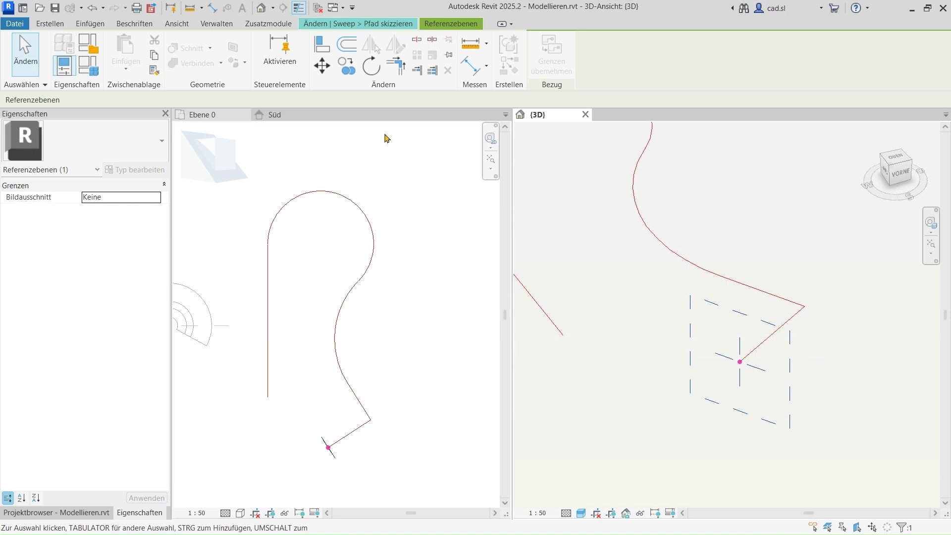
left_click(366, 24)
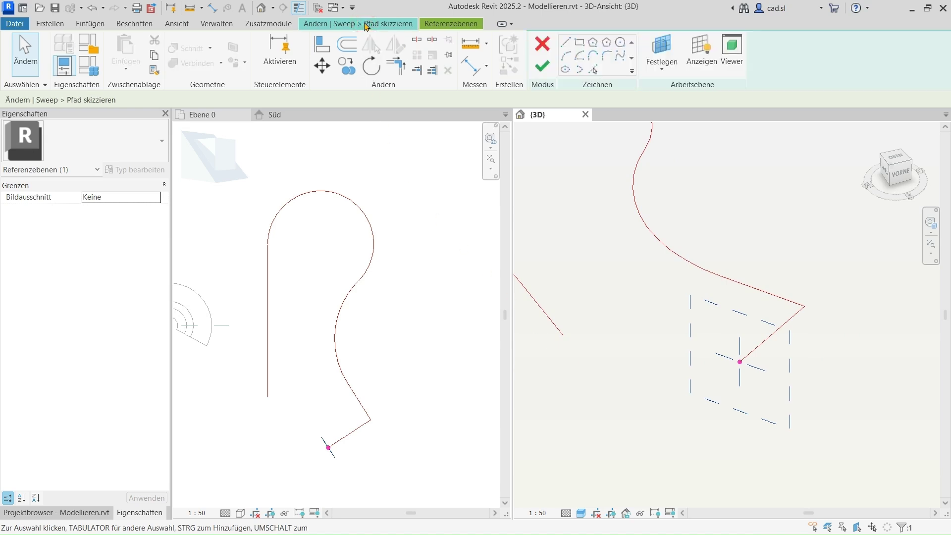
Finish the path and sketch a closed L-shaped profile with a 0.1 m step and 0.3 m upright.
left_click(542, 66)
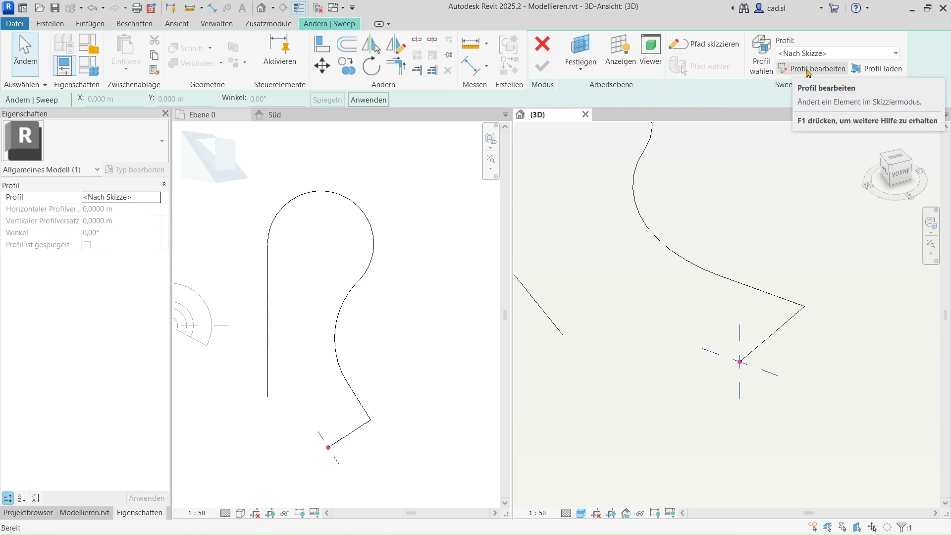
left_click(804, 71)
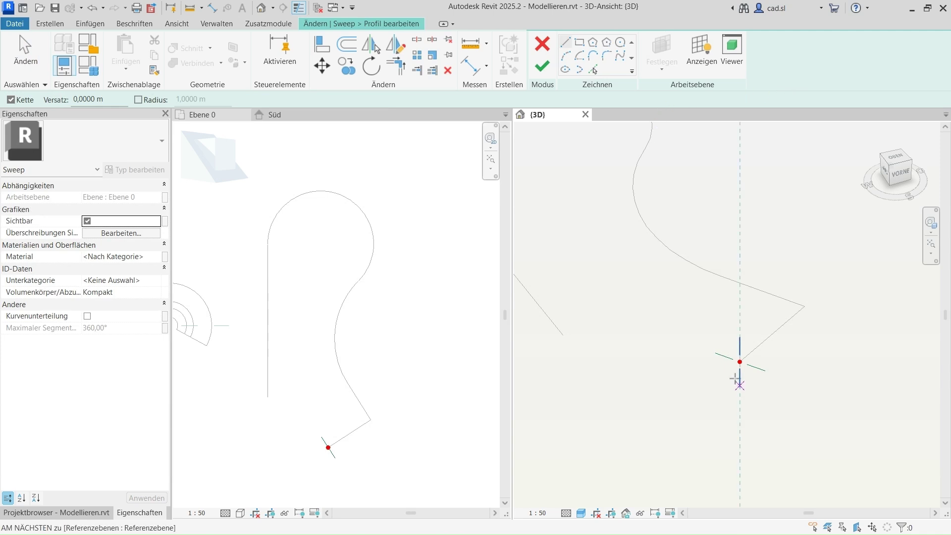
left_click(739, 361)
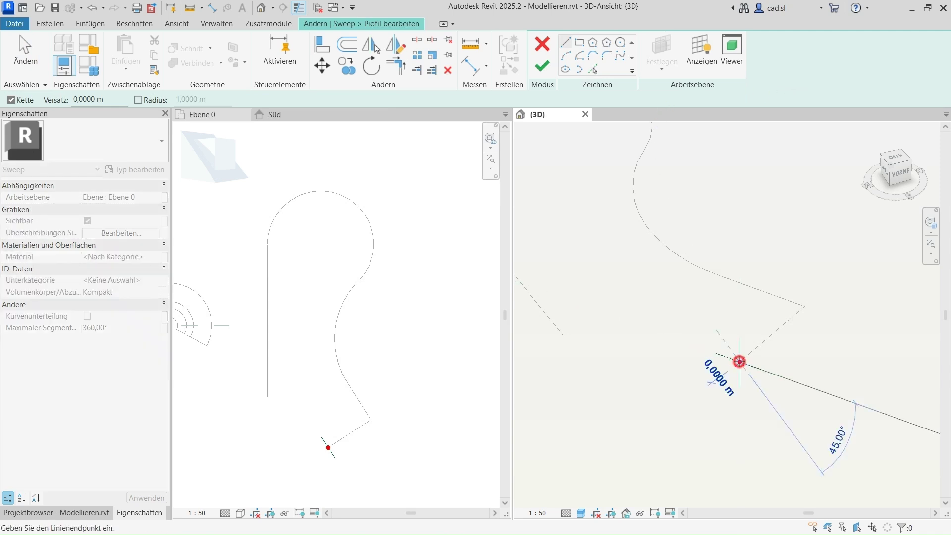
left_click(707, 350)
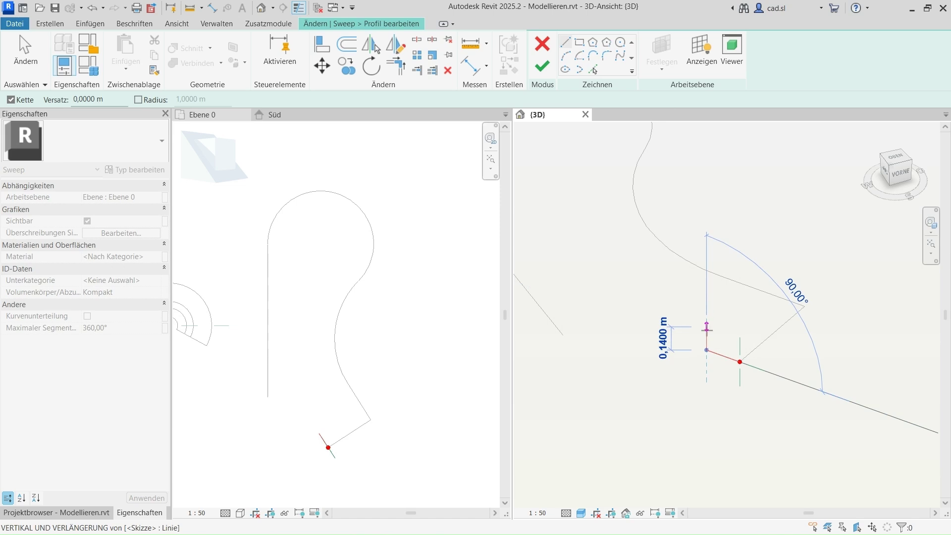
left_click(707, 330)
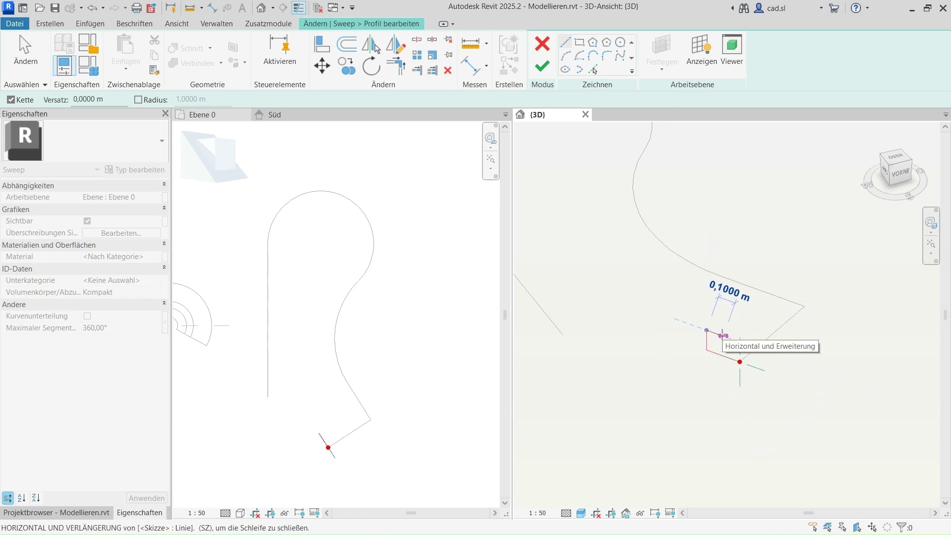
left_click(722, 336)
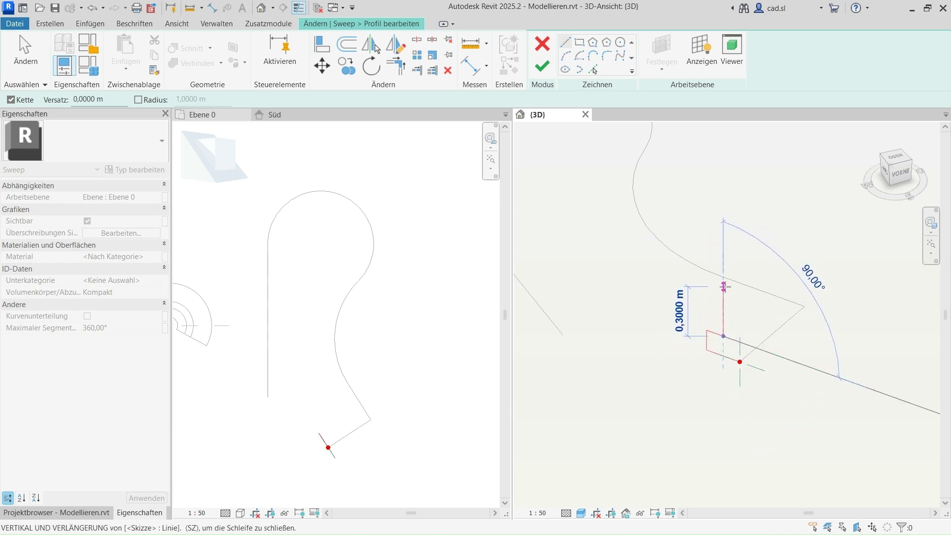
left_click(723, 286)
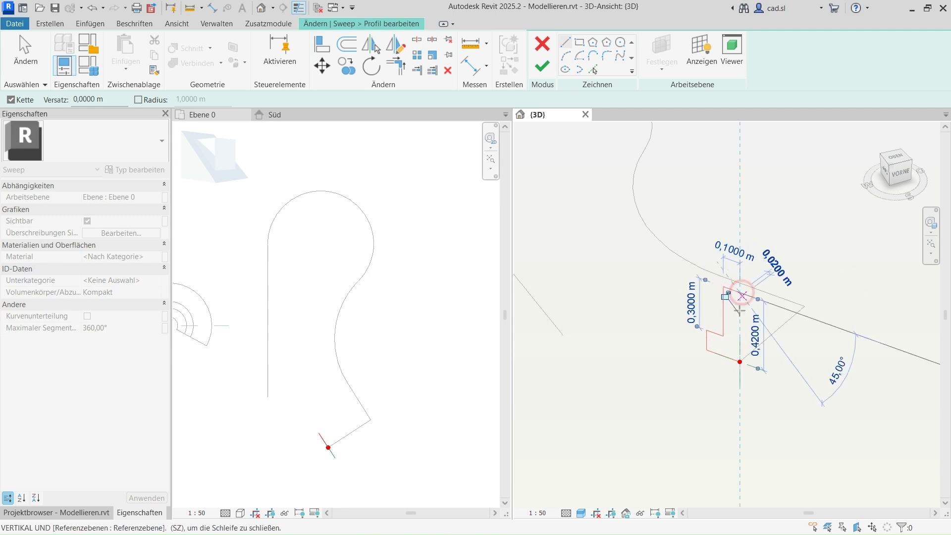
left_click(741, 294)
left_click(740, 361)
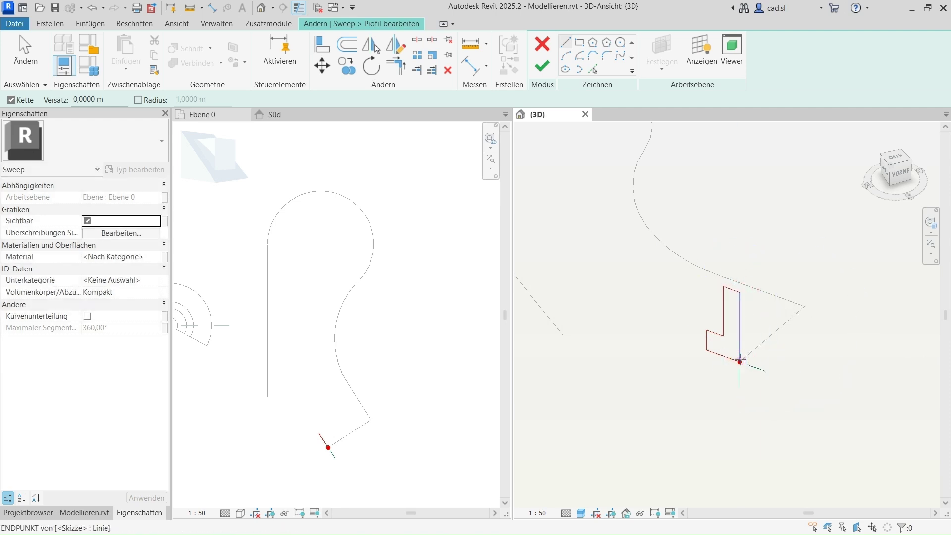
key("Escape")
key("Escape")
mouse_move(728, 395)
middle_mouse_down("shift")
mouse_move(758, 385)
mouse_move(685, 384)
mouse_move(651, 370)
mouse_move(694, 369)
mouse_move(674, 404)
middle_mouse_up("shift")
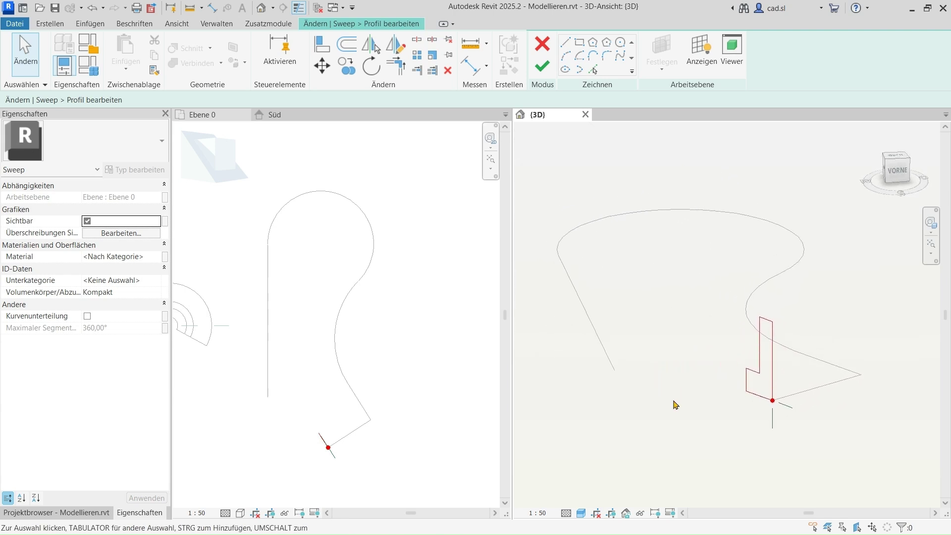
Finish the profile and the sweep, then orbit the 3D view to inspect the L-section solid.
left_click(541, 69)
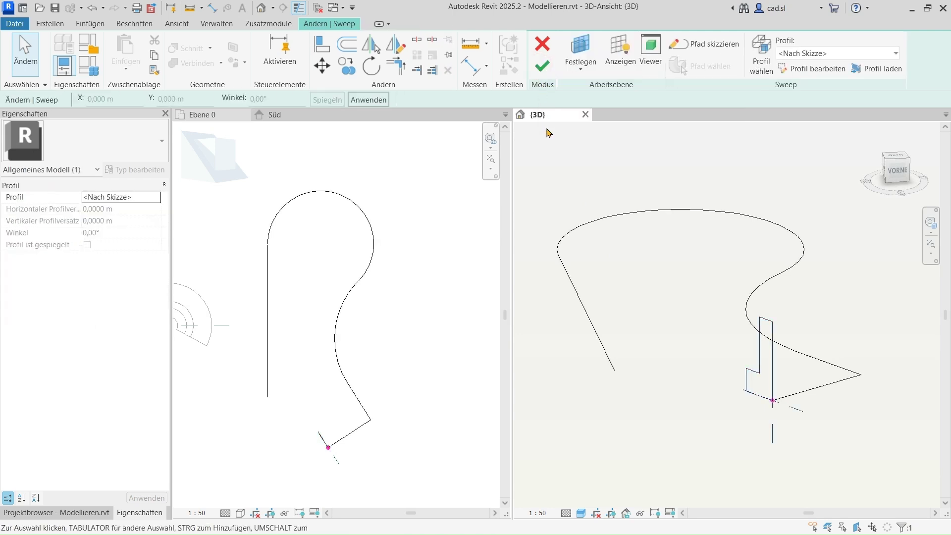
left_click(541, 69)
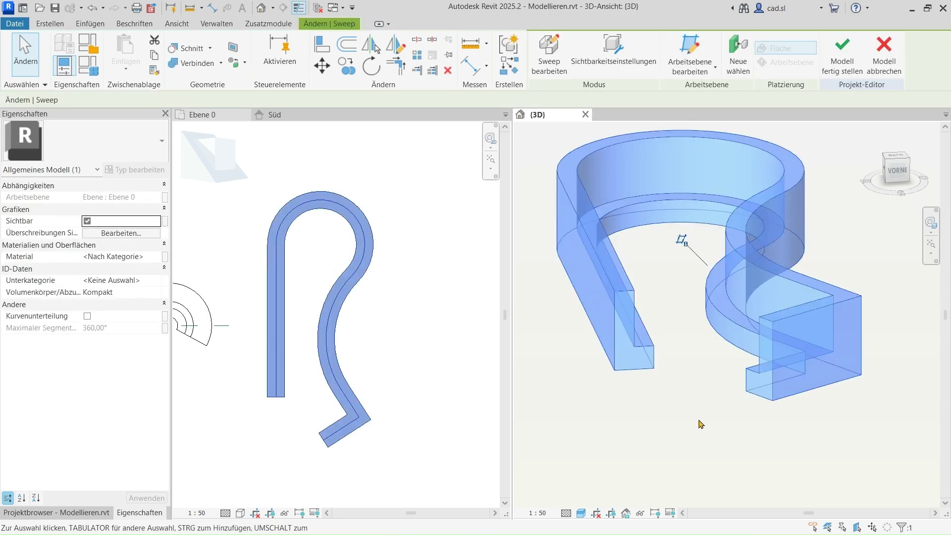
mouse_move(704, 422)
middle_mouse_down("shift")
mouse_move(665, 459)
mouse_move(682, 459)
mouse_move(597, 456)
mouse_move(715, 465)
mouse_move(700, 470)
mouse_move(726, 515)
mouse_move(703, 487)
mouse_move(683, 495)
mouse_move(643, 475)
mouse_move(693, 458)
middle_mouse_up("shift")
left_click(703, 464)
middle_click_drag(436, 359, 416, 357)
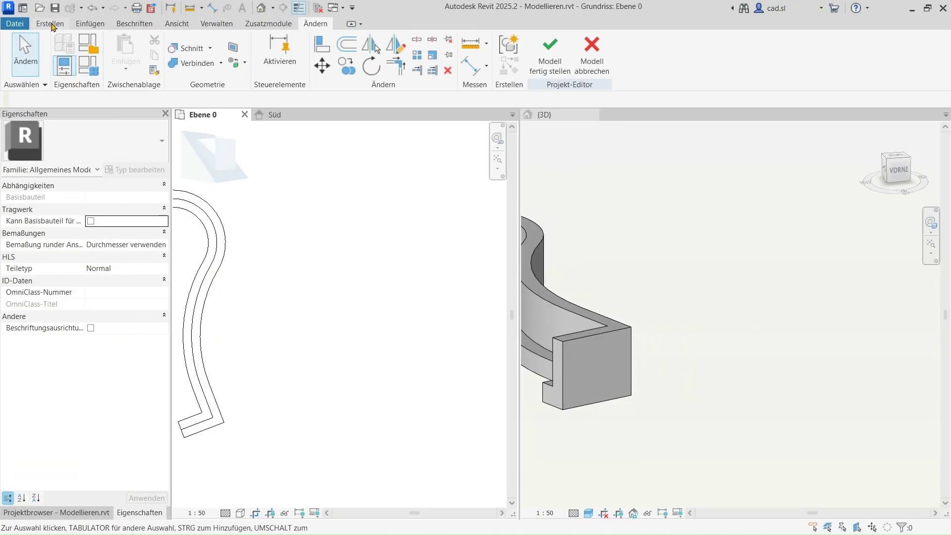
Start a Sweep-Verschmelzung from the Erstellen tab and enter Pfad skizzieren mode.
left_click(50, 24)
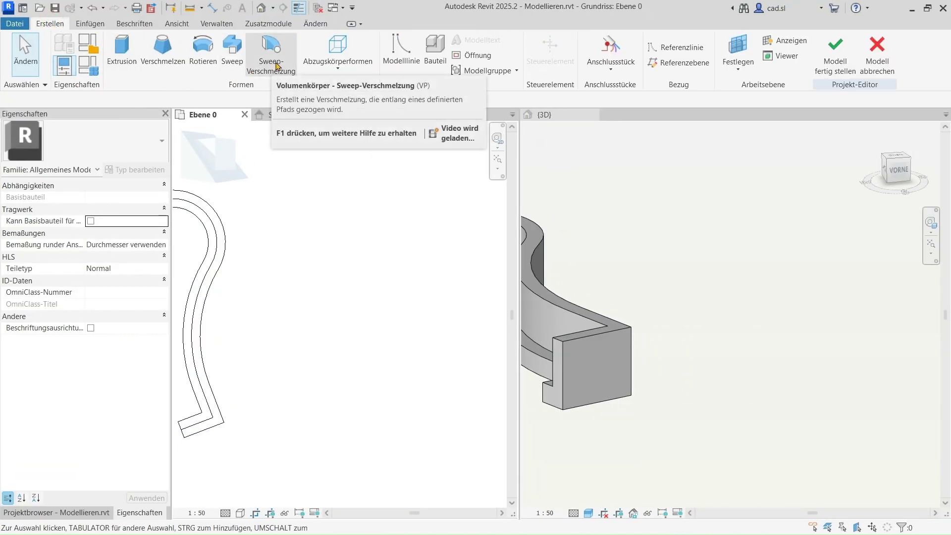
left_click(276, 66)
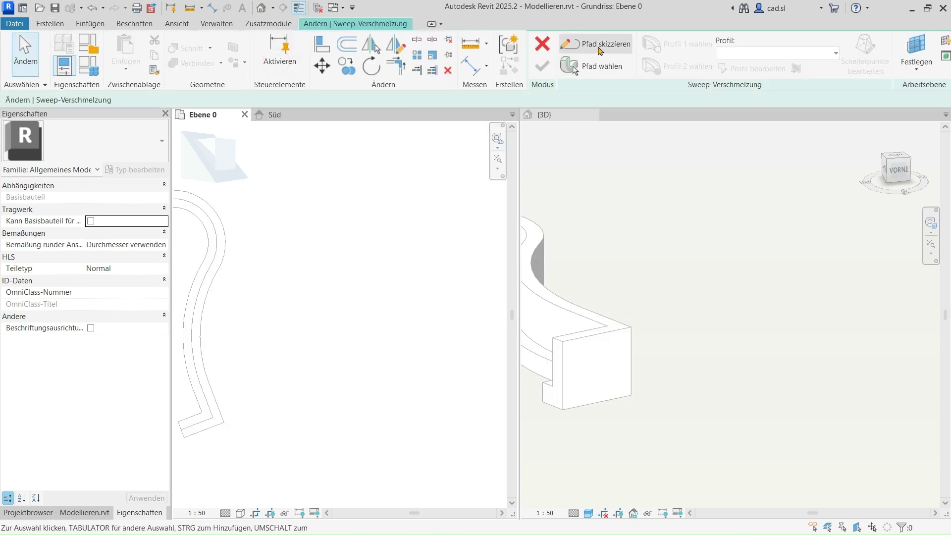
left_click(604, 45)
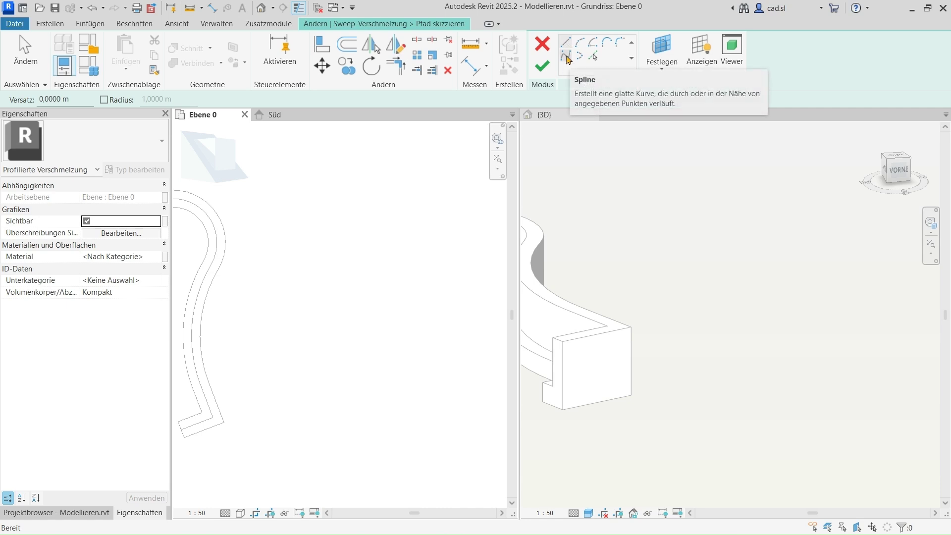
Draw a three-point spline as the swept blend path on Ebene 0.
left_click(566, 56)
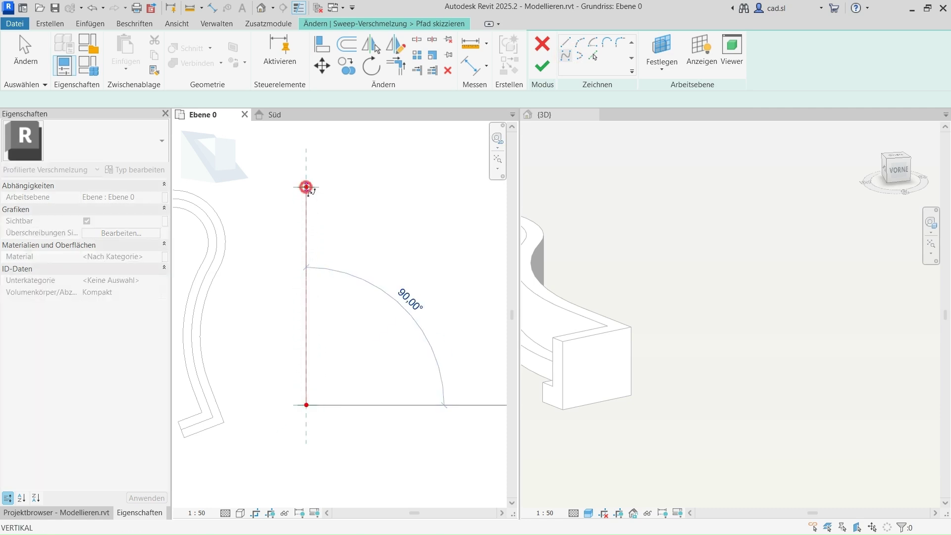
left_click(306, 187)
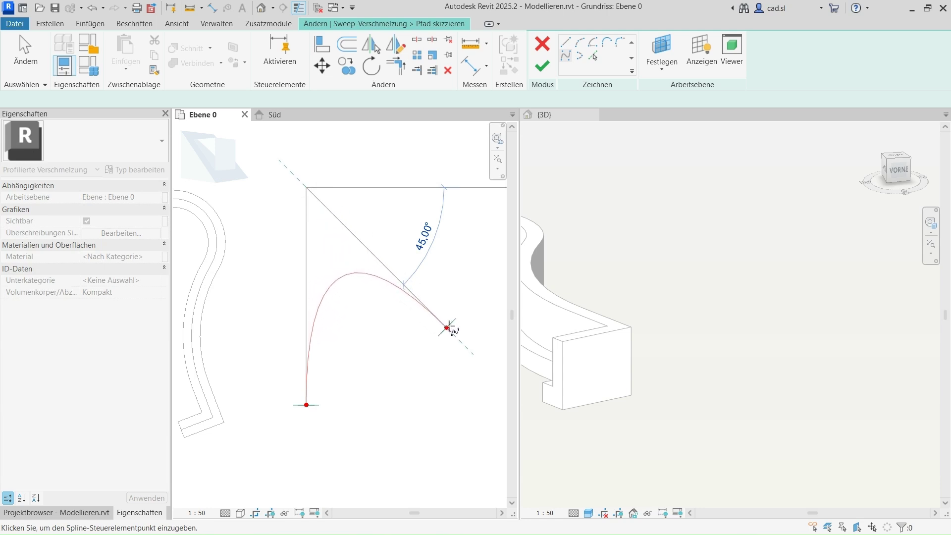
left_click(447, 327)
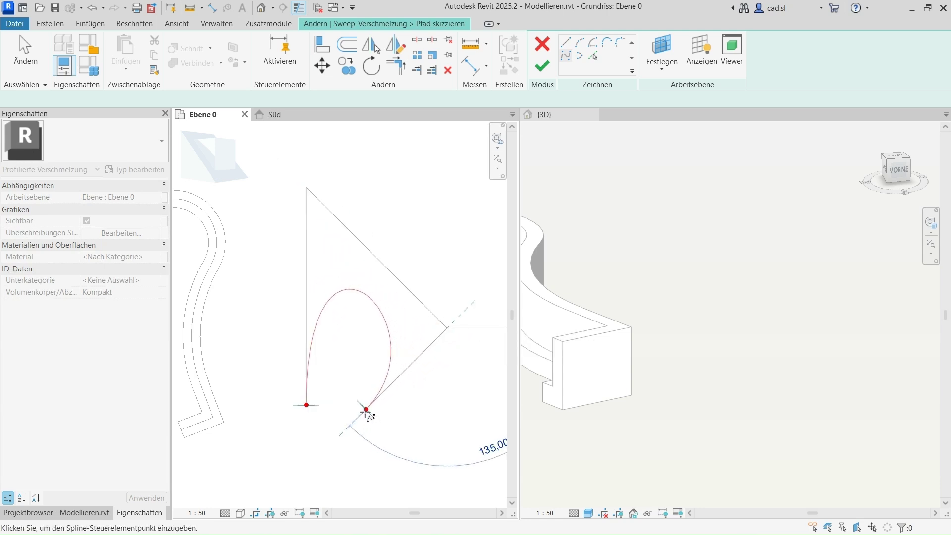
left_click(370, 420)
key("Escape")
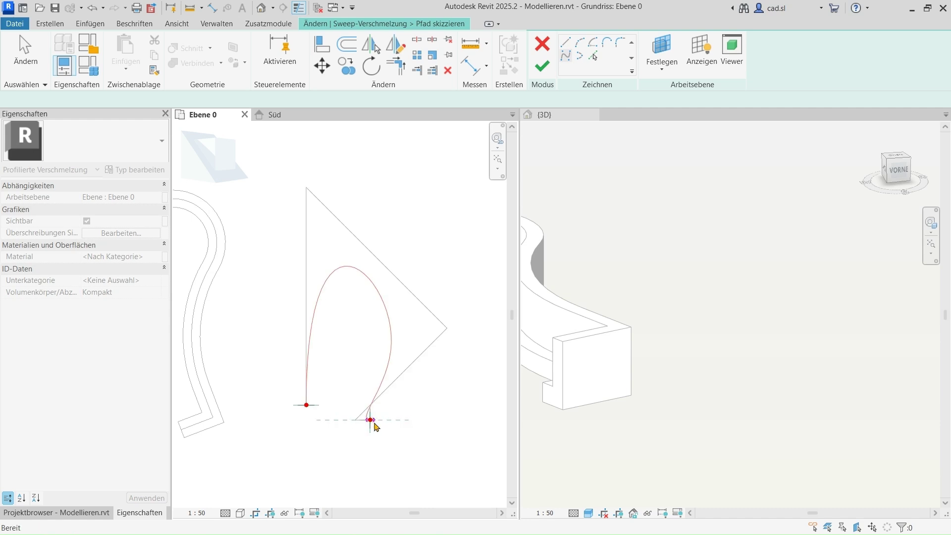
key("Escape")
key("Escape")
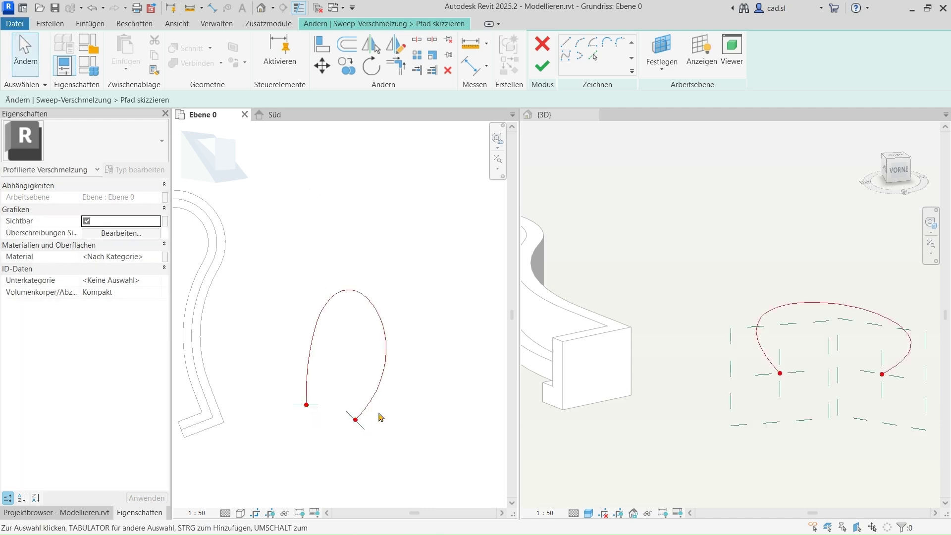
Widen and heighten the spline loop and pull its lower end down-right.
left_click(383, 388)
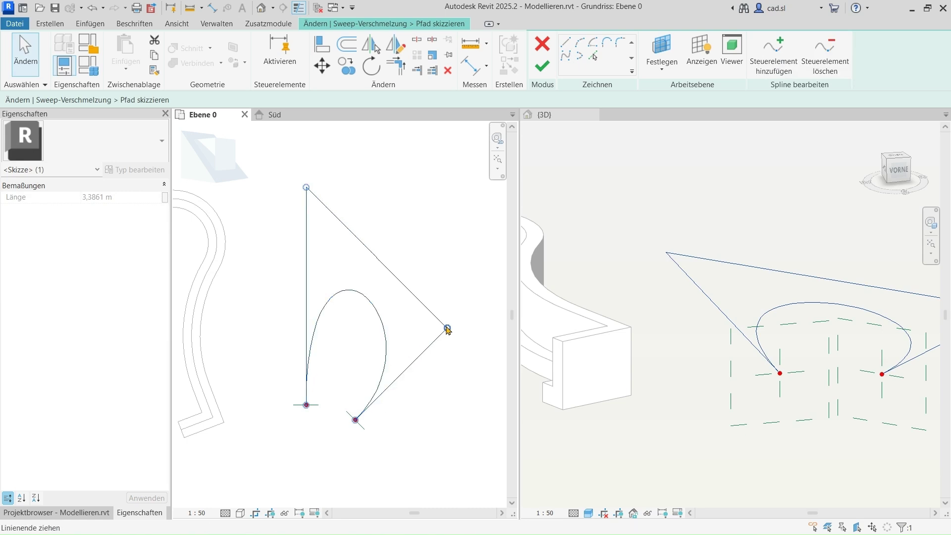
left_click_drag(447, 329, 481, 294)
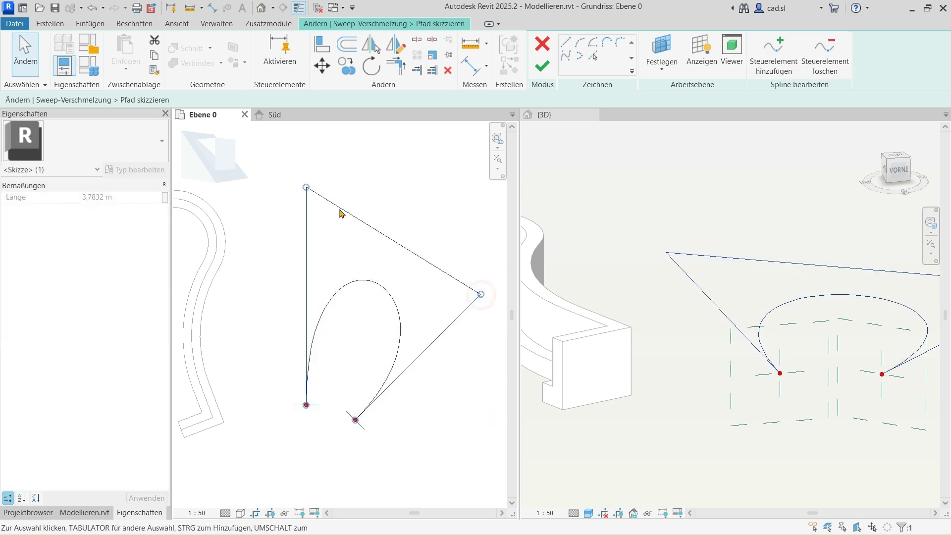
left_click_drag(308, 189, 307, 173)
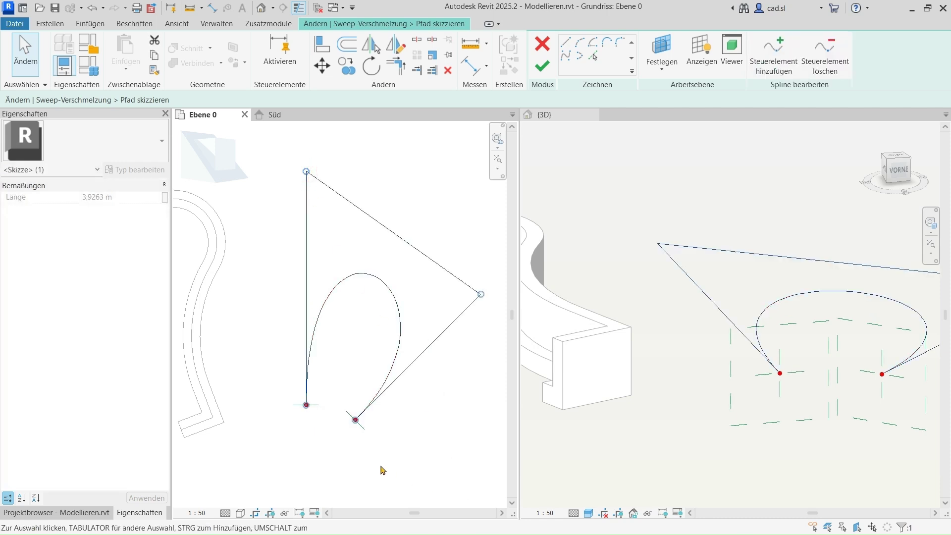
left_click_drag(355, 420, 381, 435)
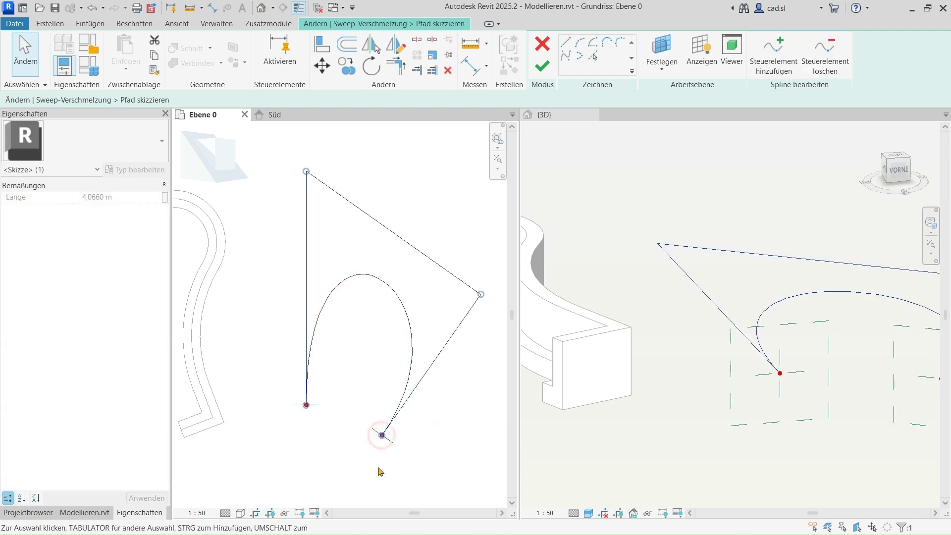
left_click(377, 469)
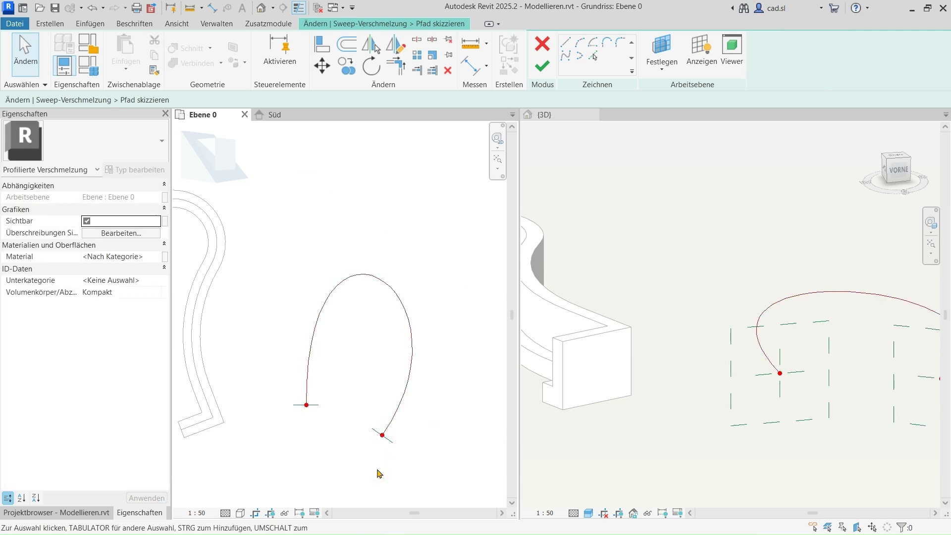
left_click(890, 469)
mouse_move(889, 469)
middle_mouse_down()
mouse_move(777, 426)
mouse_move(707, 447)
middle_mouse_up()
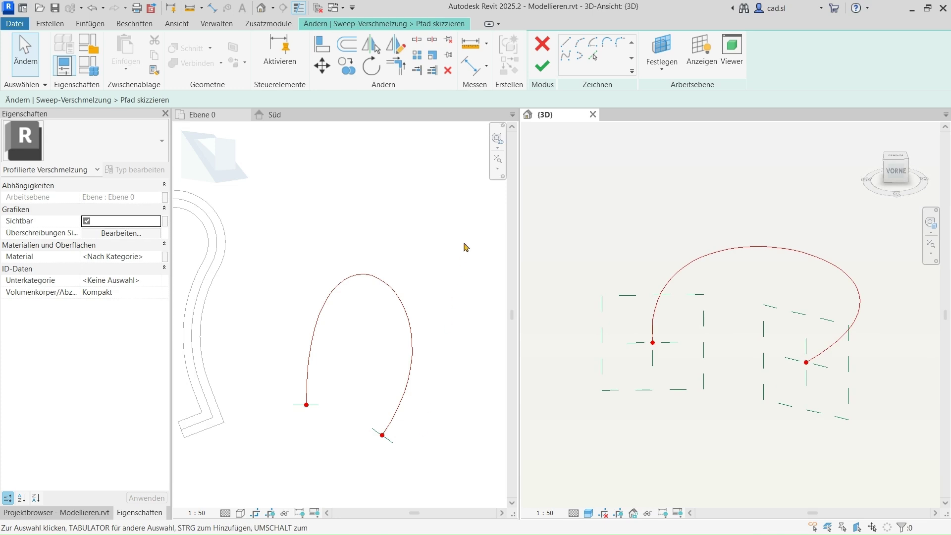
Finish the path sketch and start editing the first profile (Profil 1).
left_click(538, 72)
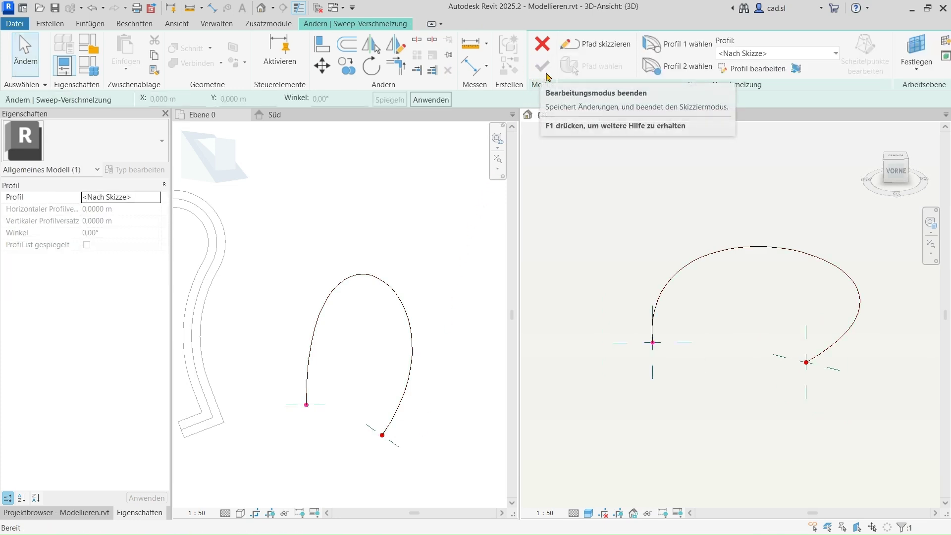
left_click(655, 46)
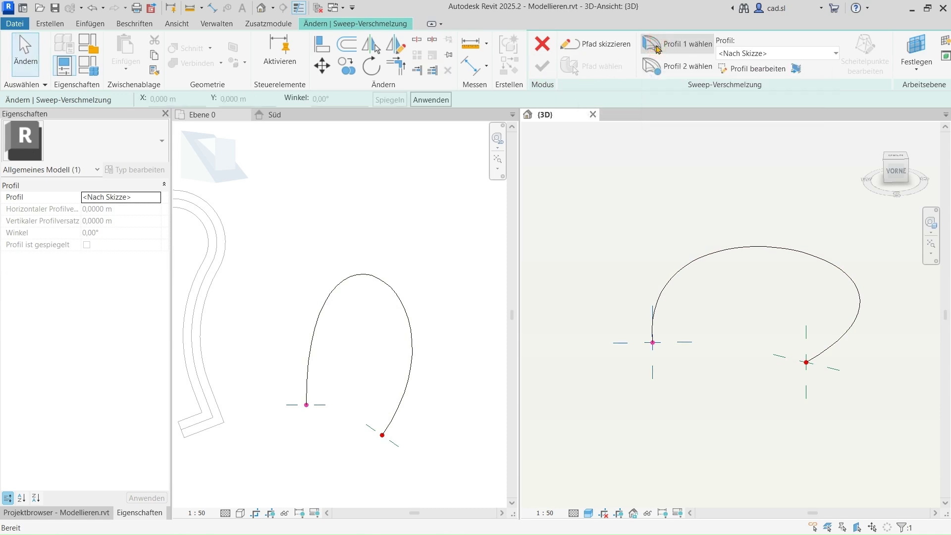
left_click(755, 70)
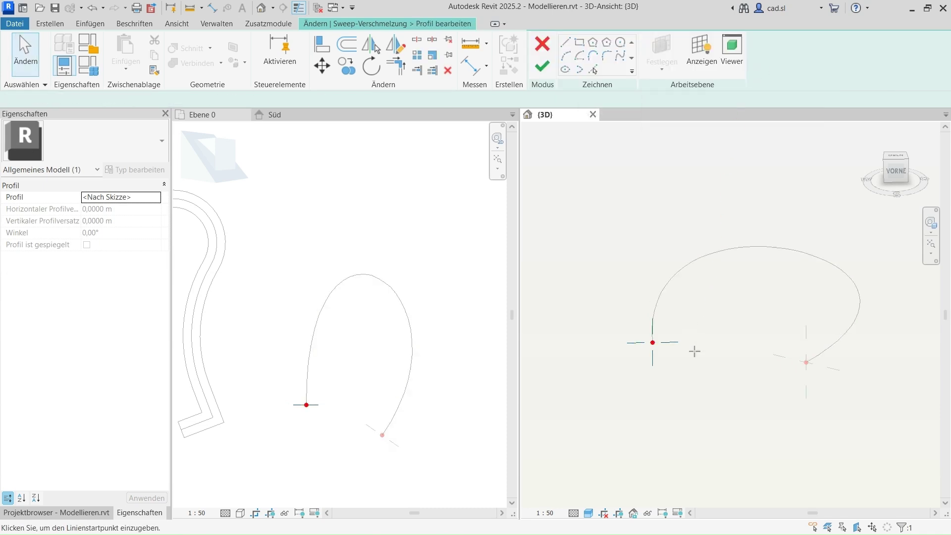
mouse_move(665, 353)
middle_mouse_down("shift")
mouse_move(700, 378)
mouse_move(735, 365)
mouse_move(678, 383)
middle_mouse_up("shift")
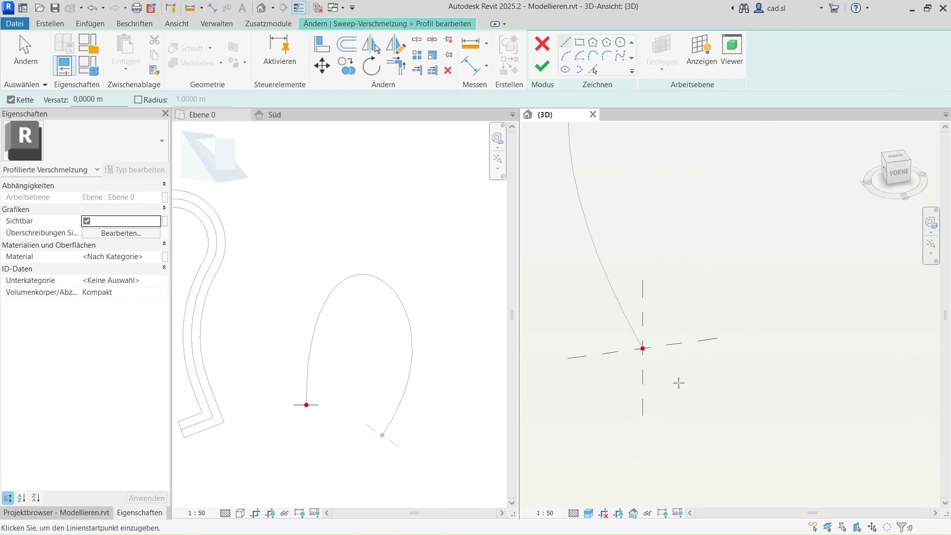
Draw a closed L-shaped profile at the spline path's left end.
left_click(642, 348)
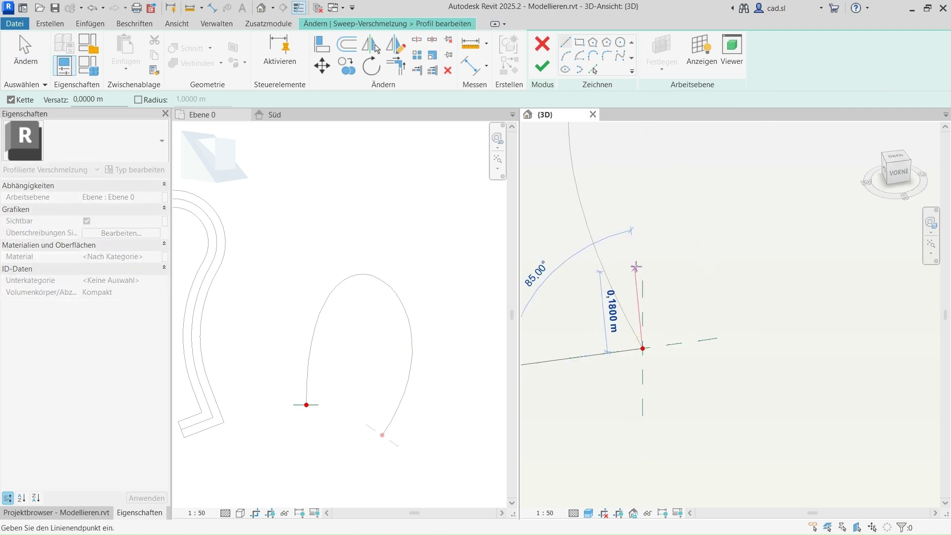
middle_click_drag(638, 270, 669, 266, "shift")
left_click(666, 254)
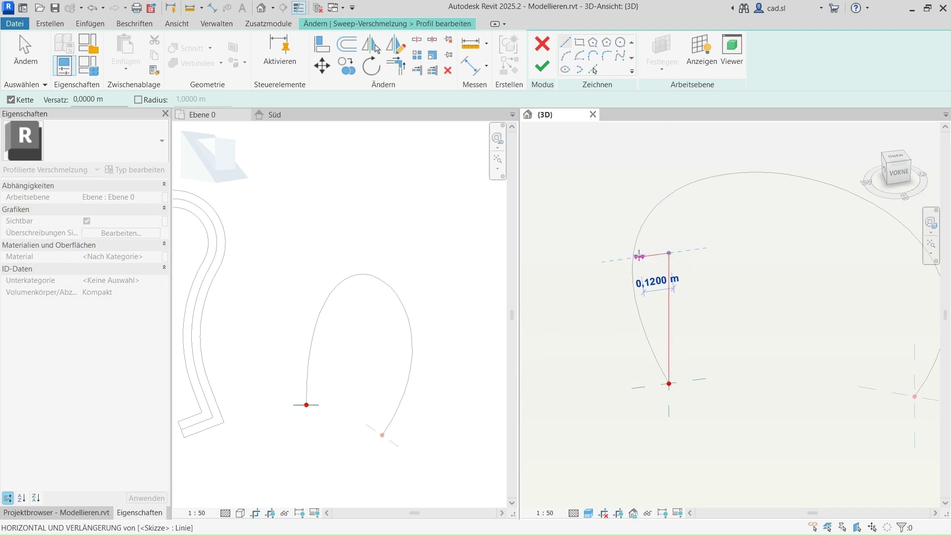
left_click(643, 256)
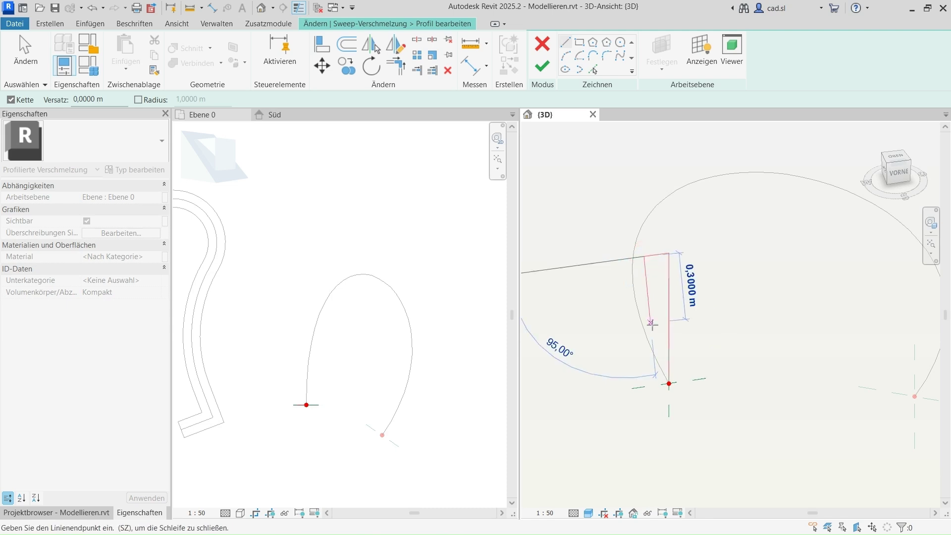
left_click(644, 378)
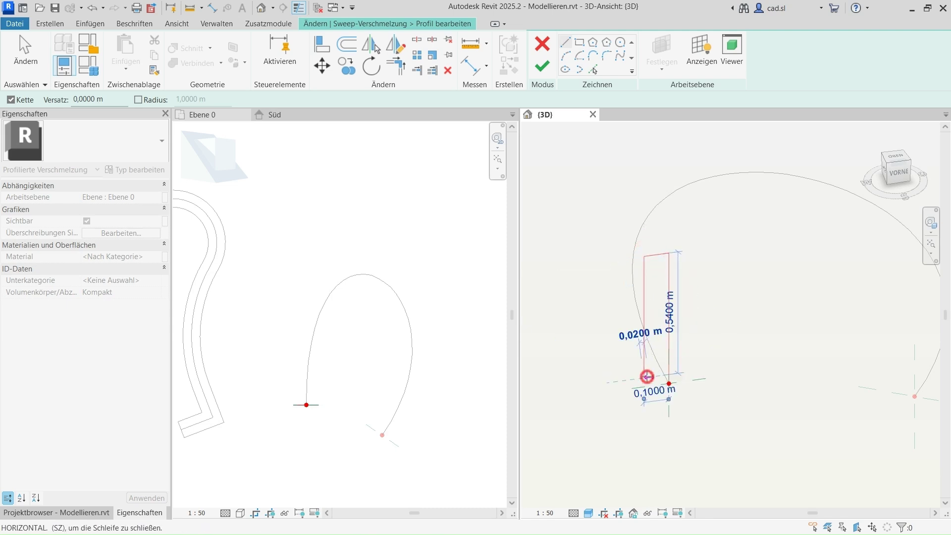
left_click(620, 381)
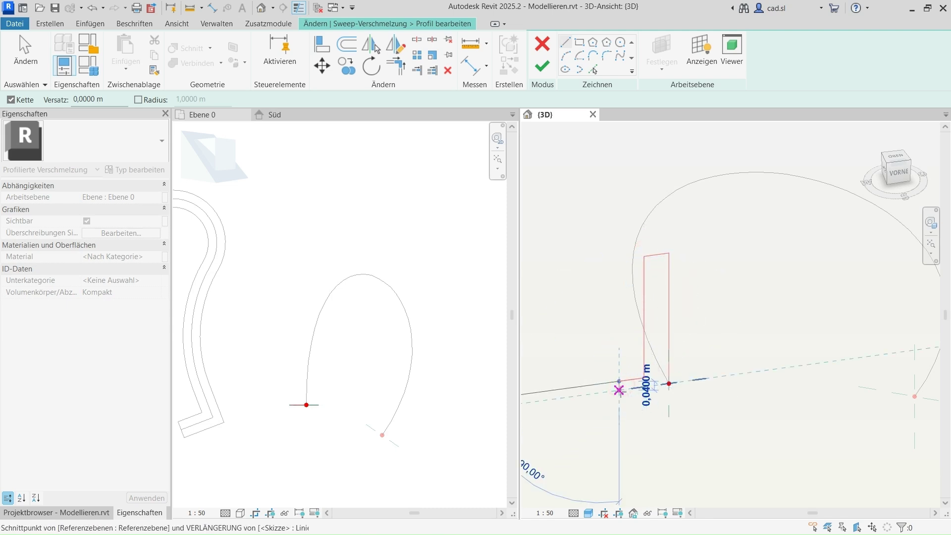
left_click(620, 391)
left_click(668, 384)
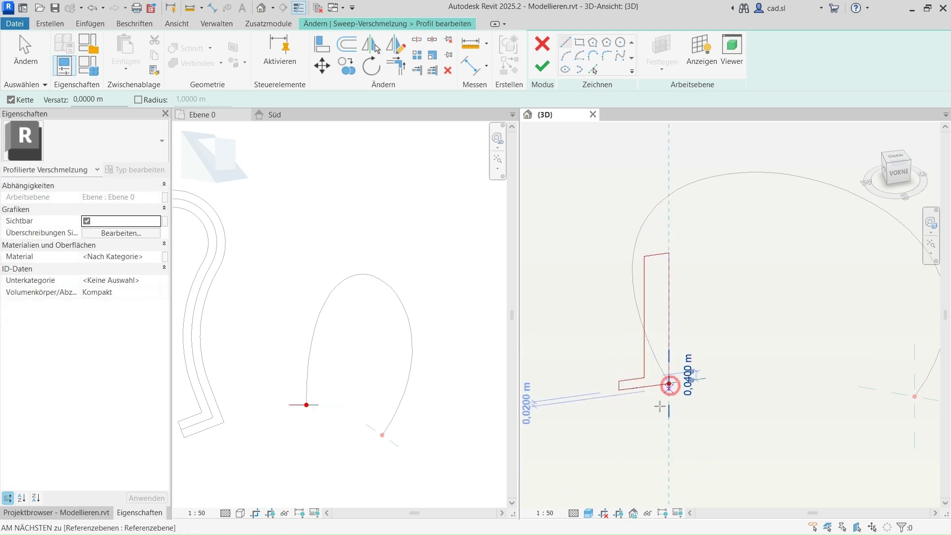
key("Escape")
key("Escape")
mouse_move(781, 422)
middle_mouse_down()
mouse_move(739, 420)
mouse_move(769, 440)
middle_mouse_up()
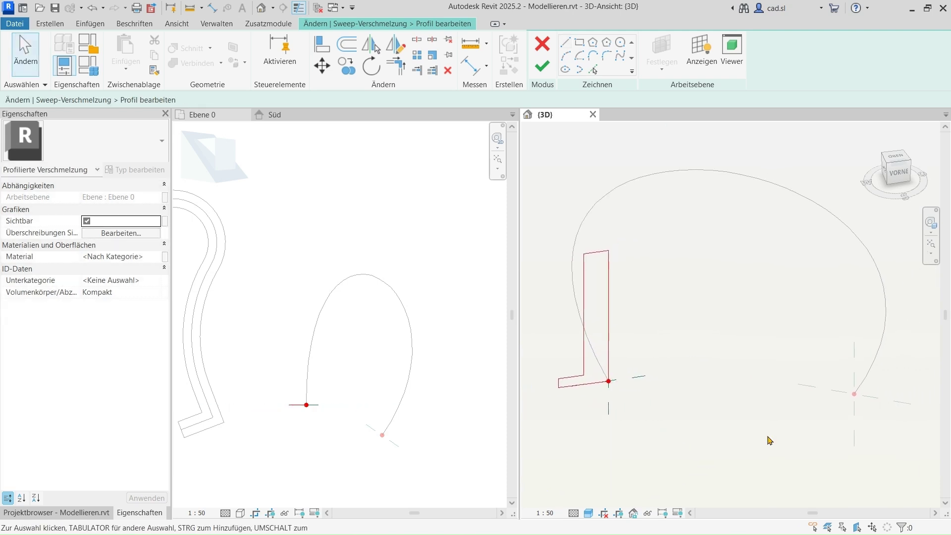
Finish the first profile and start editing the second profile (Profil 2).
left_click(543, 66)
middle_click_drag(781, 346, 746, 330)
left_click(681, 69)
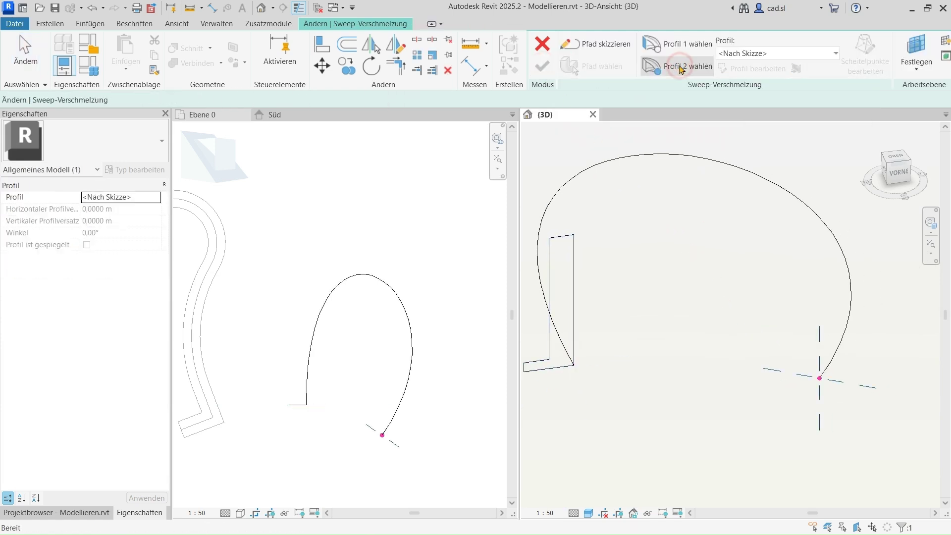
left_click(747, 69)
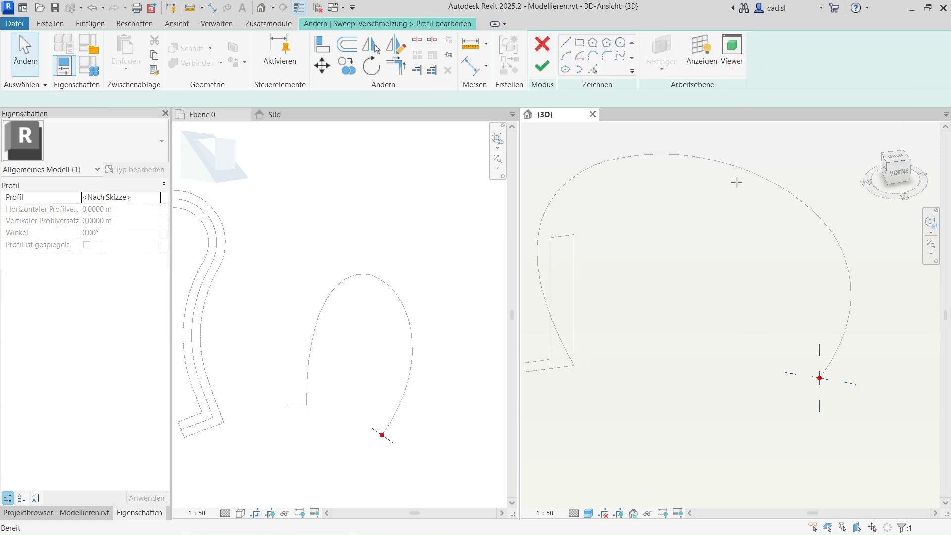
Draw a closed stepped L-shaped profile at the path's right end and finish it.
left_click(820, 379)
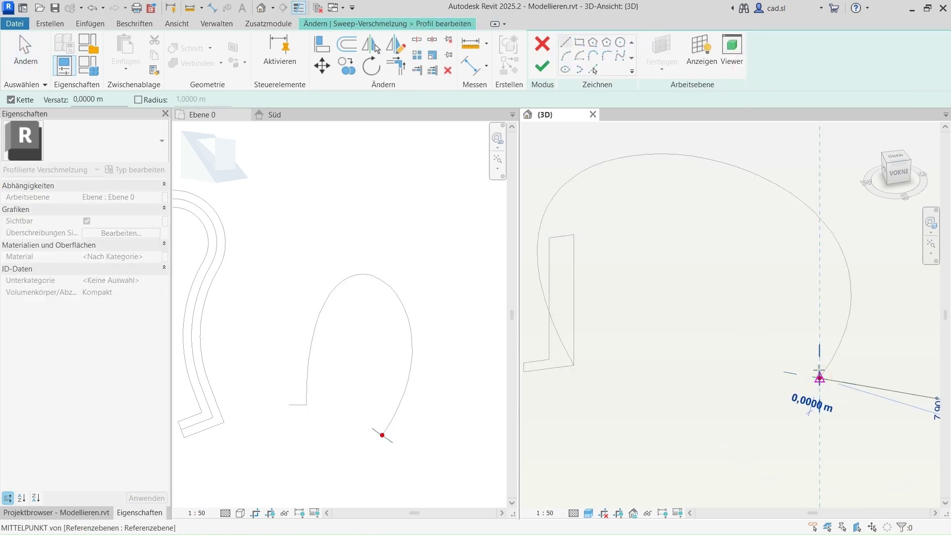
left_click(818, 305)
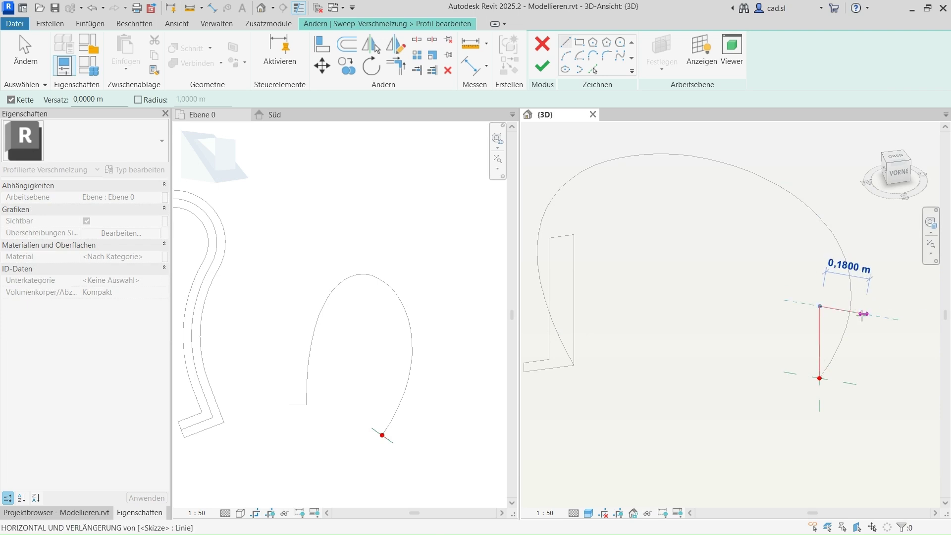
middle_click_drag(859, 340, 842, 328, "shift")
left_click(858, 318)
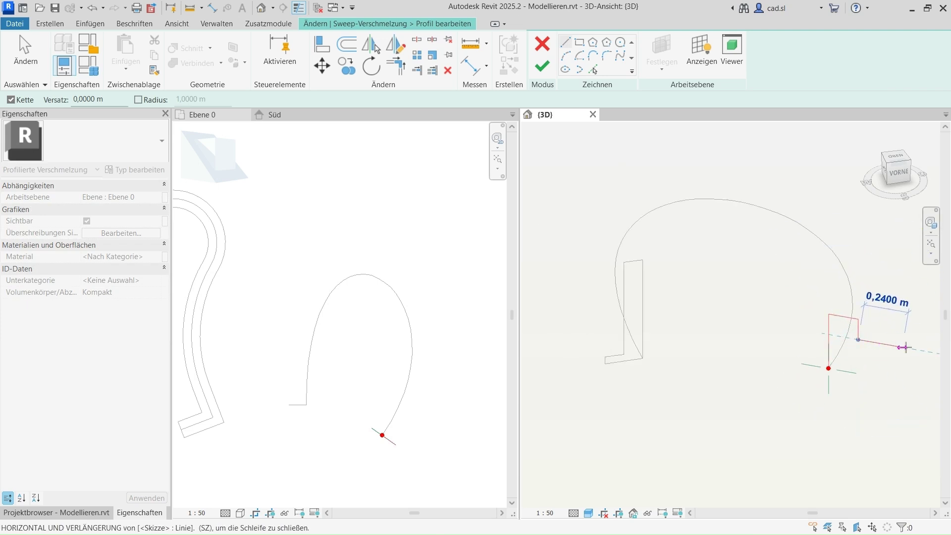
left_click(857, 339)
left_click(909, 348)
left_click(910, 383)
left_click(829, 369)
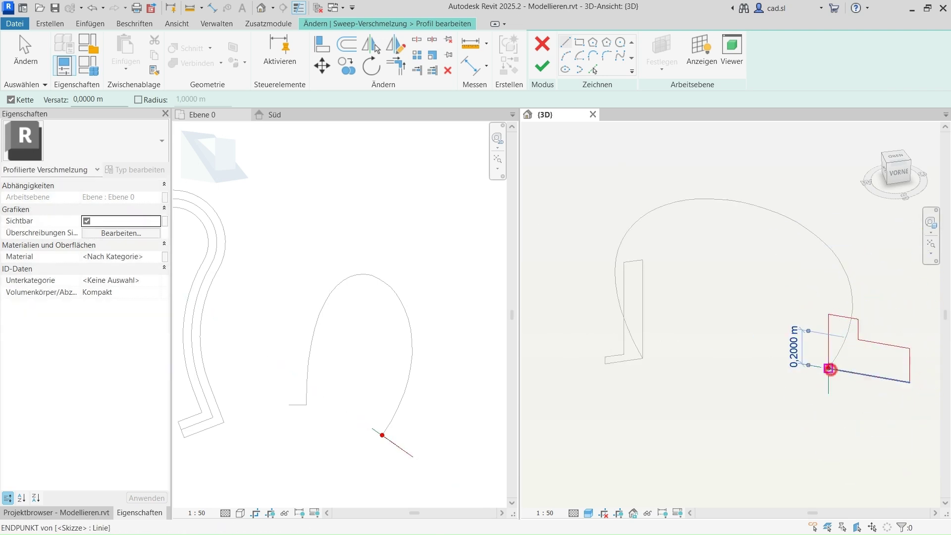
key("Escape")
key("Escape")
mouse_move(820, 399)
middle_mouse_down("shift")
mouse_move(803, 409)
mouse_move(764, 393)
mouse_move(819, 409)
middle_mouse_up("shift")
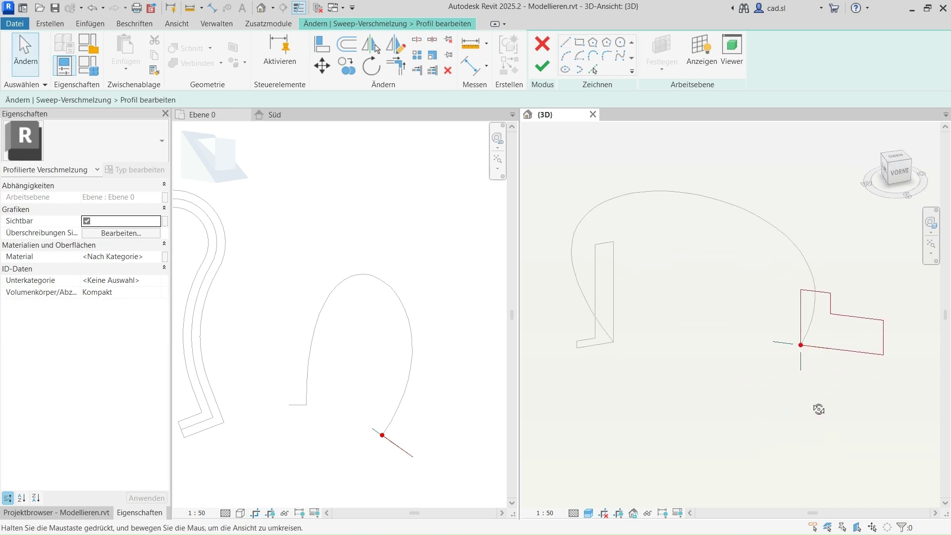
left_click(543, 66)
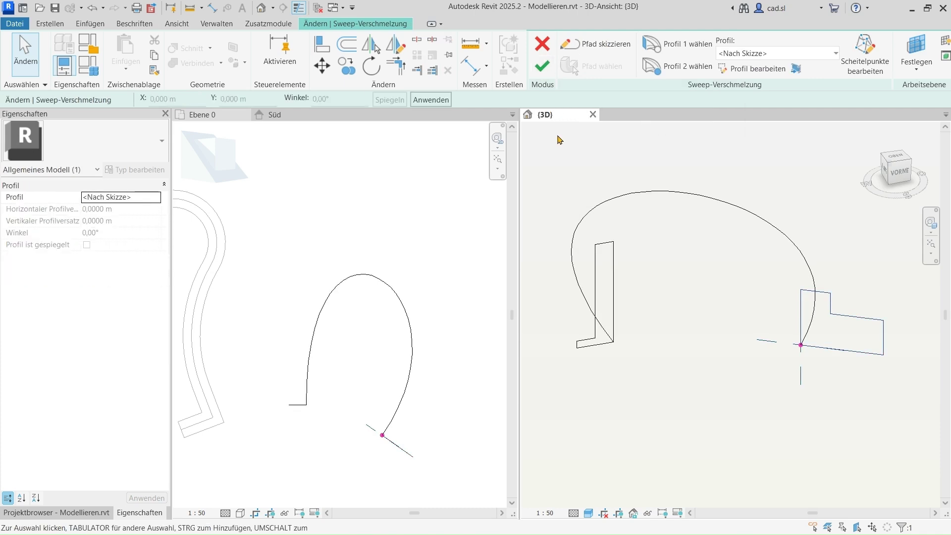
Finish the swept blend solid and orbit the 3D view to inspect it.
left_click(540, 69)
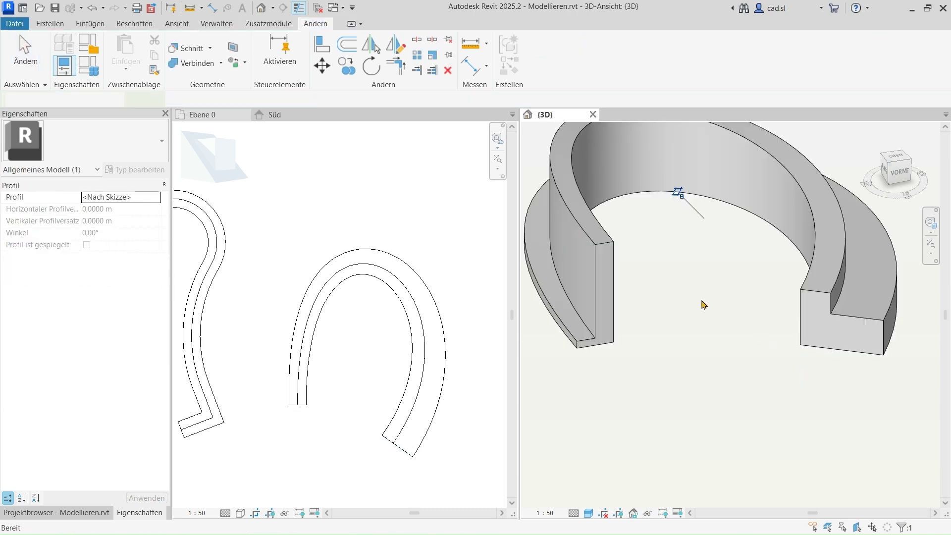
mouse_move(707, 307)
middle_mouse_down("shift")
mouse_move(758, 382)
mouse_move(718, 348)
mouse_move(745, 416)
mouse_move(736, 393)
mouse_move(424, 388)
mouse_move(324, 398)
mouse_move(314, 372)
mouse_move(310, 382)
middle_mouse_up("shift")
left_click(604, 429)
mouse_move(604, 430)
middle_mouse_down("shift")
mouse_move(642, 453)
mouse_move(671, 426)
mouse_move(717, 421)
mouse_move(922, 420)
mouse_move(749, 476)
mouse_move(766, 493)
middle_mouse_up("shift")
scroll(787, 435, "down", 2)
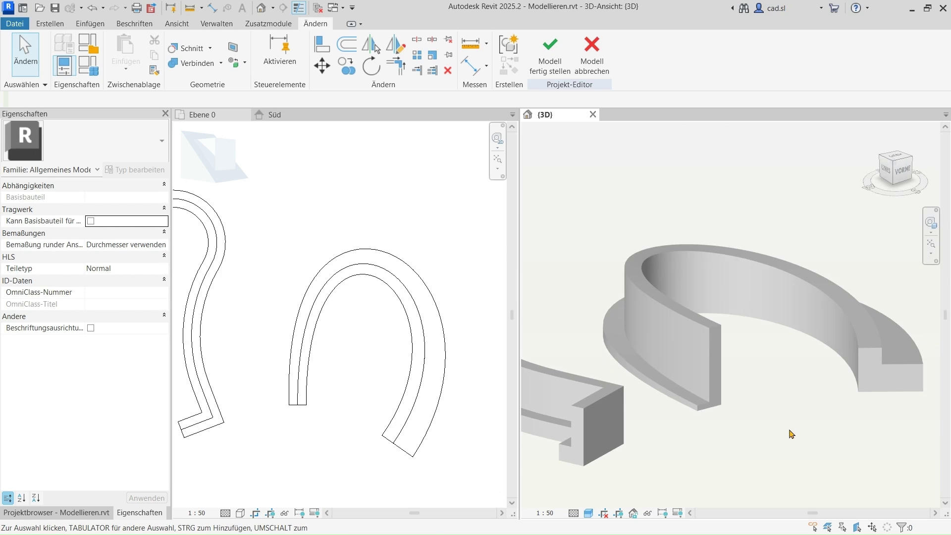
mouse_move(793, 436)
middle_mouse_down()
mouse_move(780, 414)
mouse_move(737, 403)
mouse_move(756, 416)
middle_mouse_up()
scroll(781, 414, "down", 4)
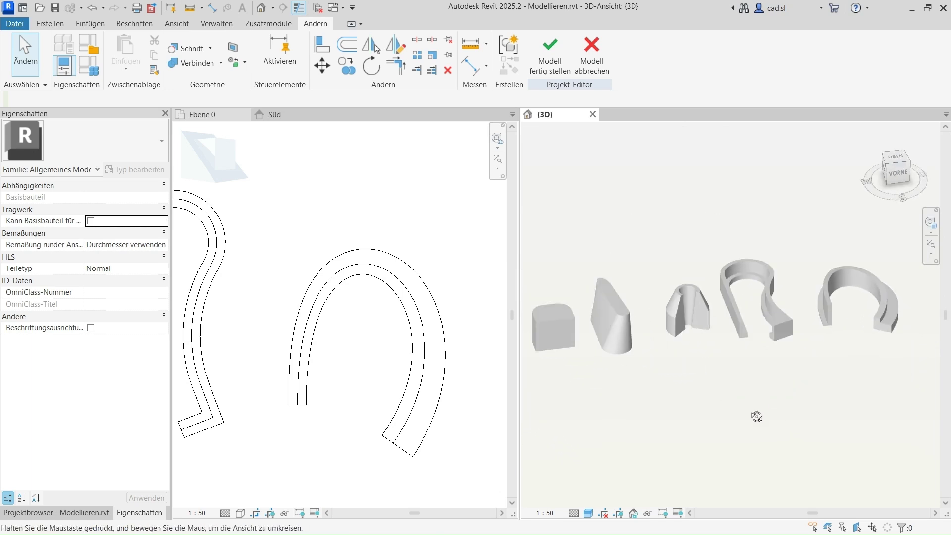
scroll(699, 388, "up", 2)
Zoom the Ebene 0 plan to fit and dock the Süd view below it.
left_click(490, 424)
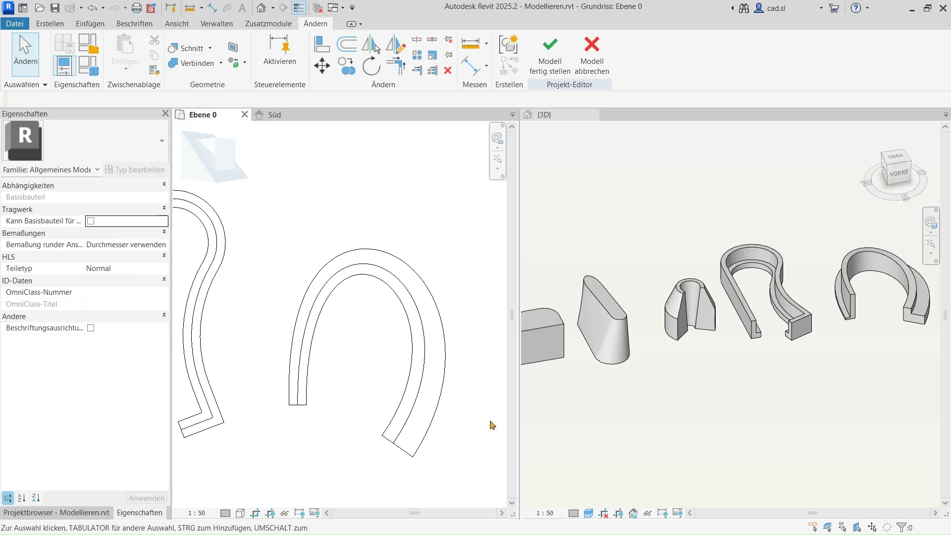
key("z")
key("f")
middle_click_drag(321, 436, 327, 421)
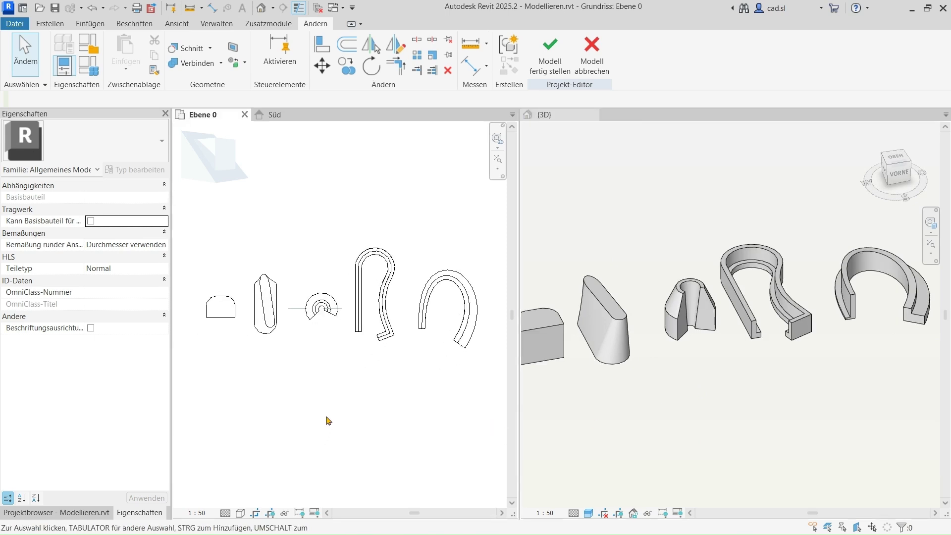
left_click_drag(271, 123, 270, 333)
left_click_drag(346, 338, 267, 517)
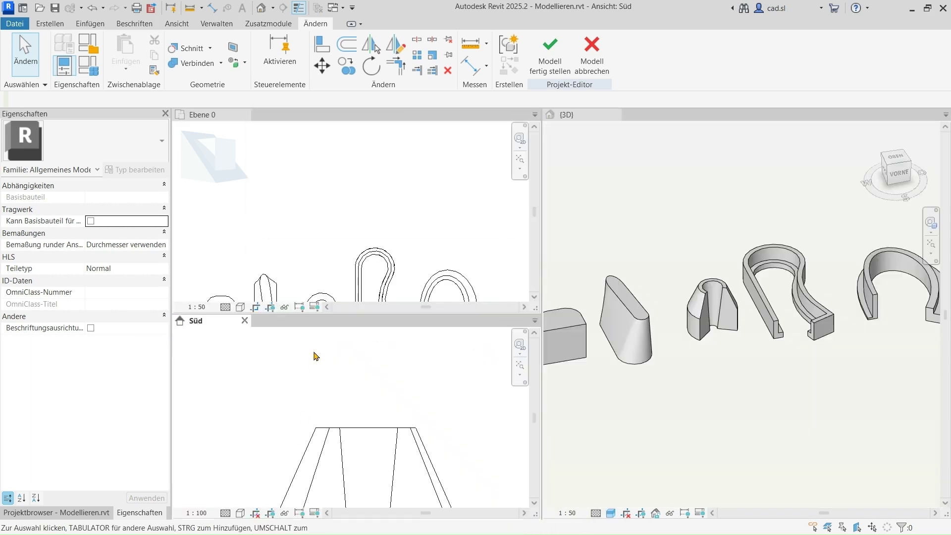
scroll(307, 386, "down", 3)
scroll(282, 471, "up", 2)
left_click(331, 181)
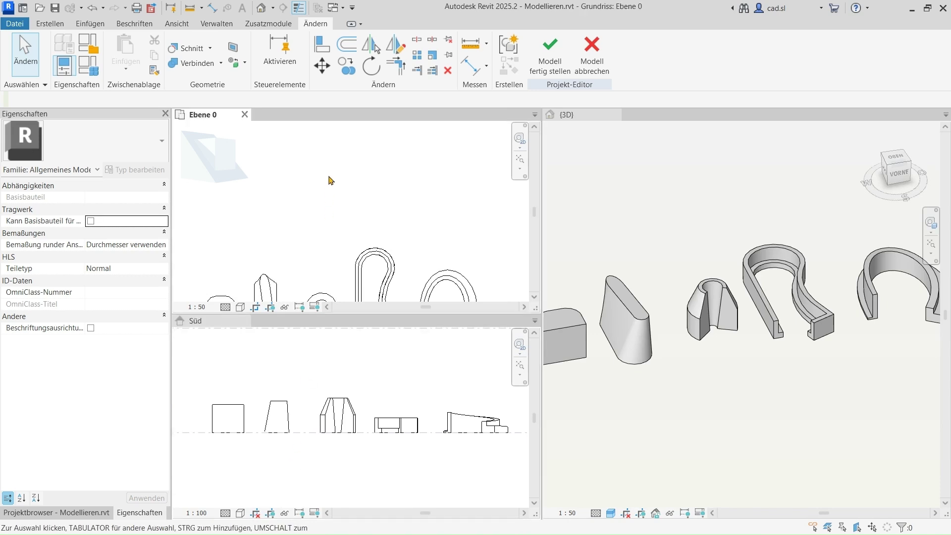
Set the Süd elevation to Schattiert, adjust the 3D view, and finish the model.
left_click(240, 513)
left_click(258, 464)
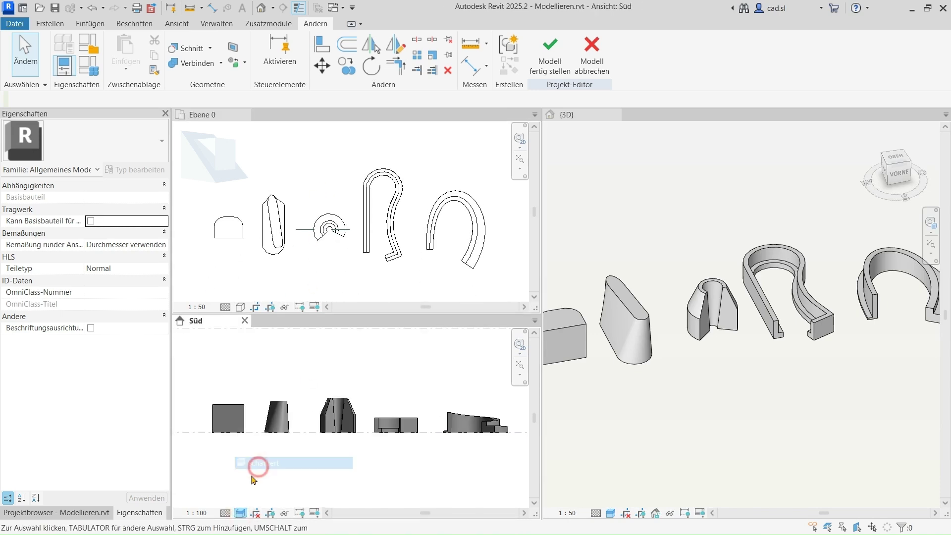
left_click(299, 268)
mouse_move(659, 421)
middle_mouse_down("shift")
mouse_move(694, 410)
mouse_move(679, 384)
middle_mouse_up("shift")
left_click_drag(511, 441, 506, 440)
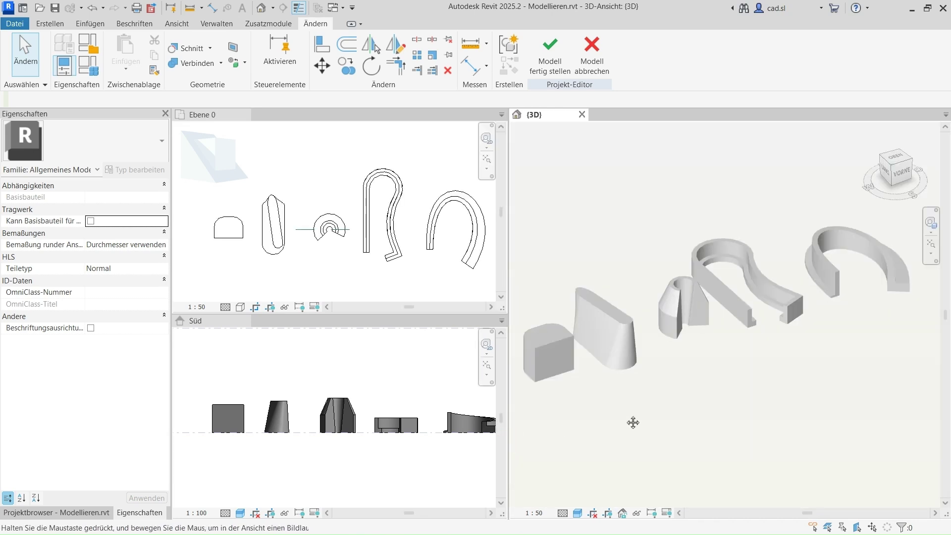
left_click(453, 478)
left_click(362, 280)
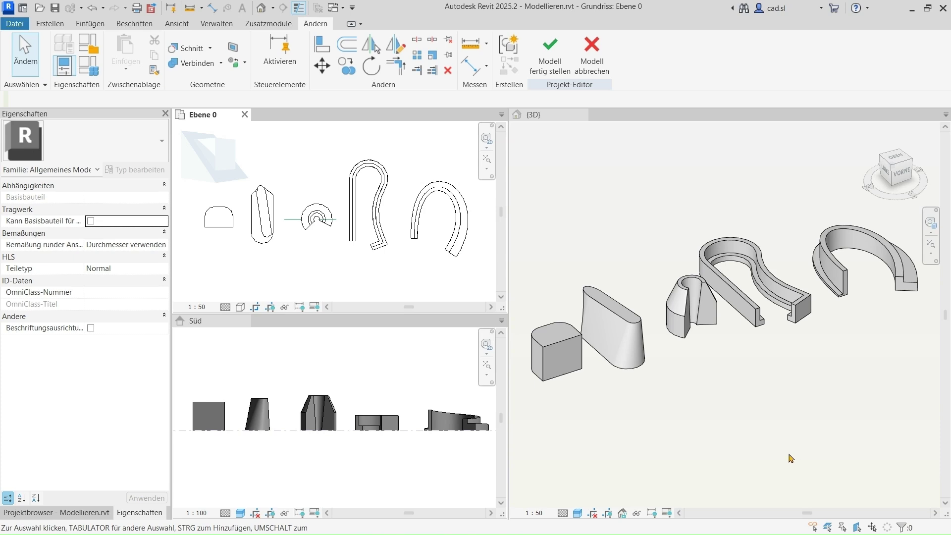
left_click(551, 62)
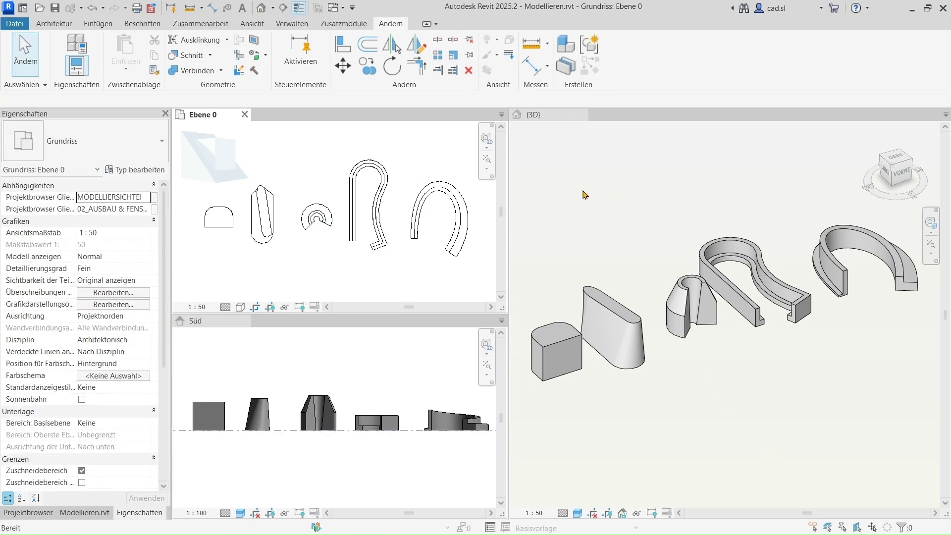
Select the in-place model and resize the first box and second solid with shape handles.
left_click(55, 24)
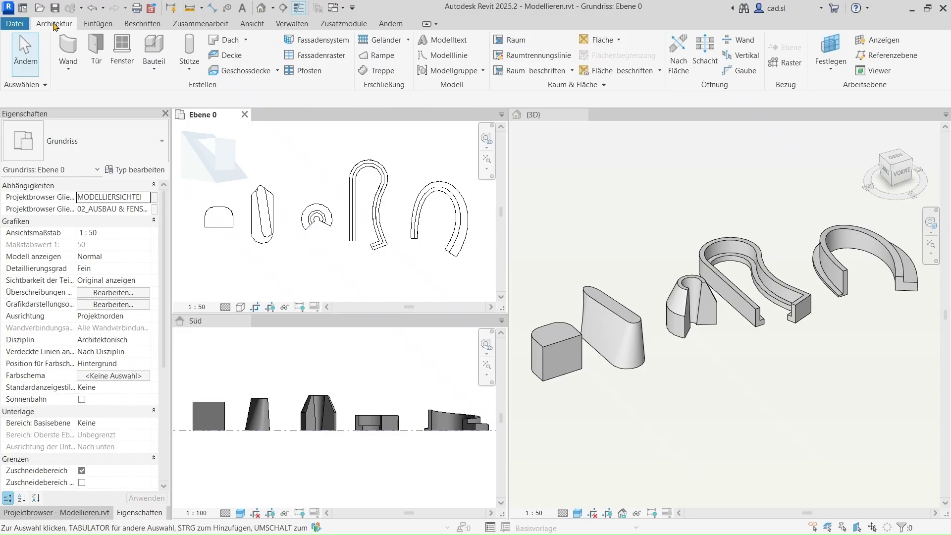
left_click(598, 294)
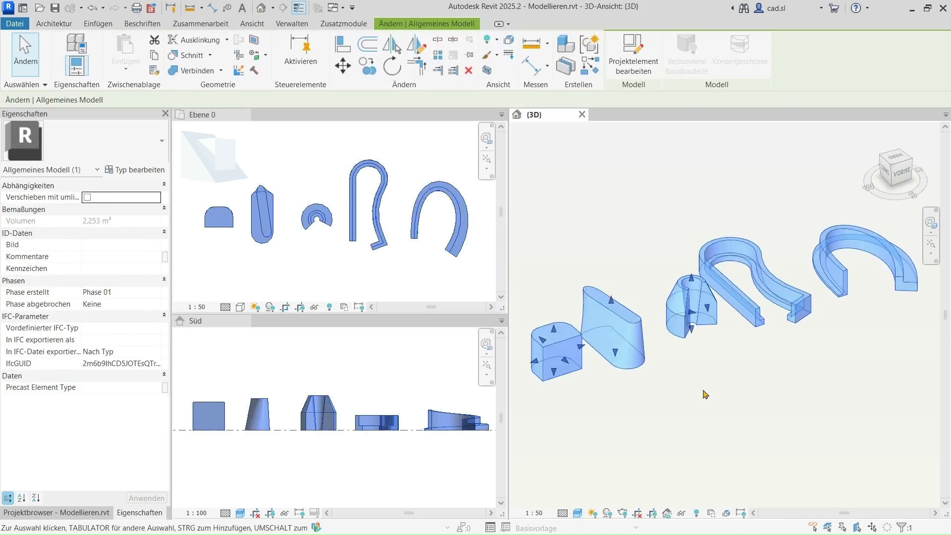
scroll(582, 395, "up", 2)
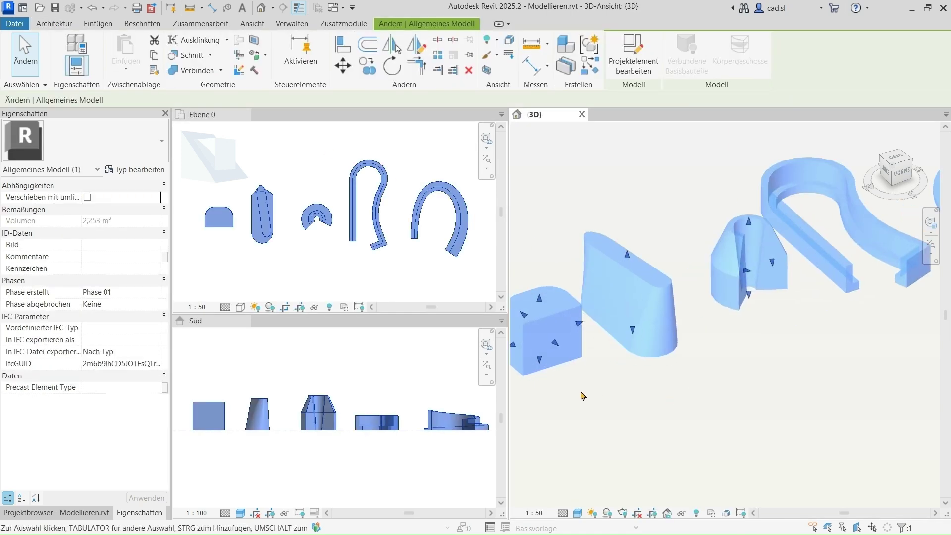
scroll(560, 366, "up", 2)
left_click(557, 347)
mouse_move(564, 354)
left_mouse_down()
mouse_move(553, 340)
mouse_move(555, 349)
left_mouse_up()
left_click_drag(628, 260, 631, 279)
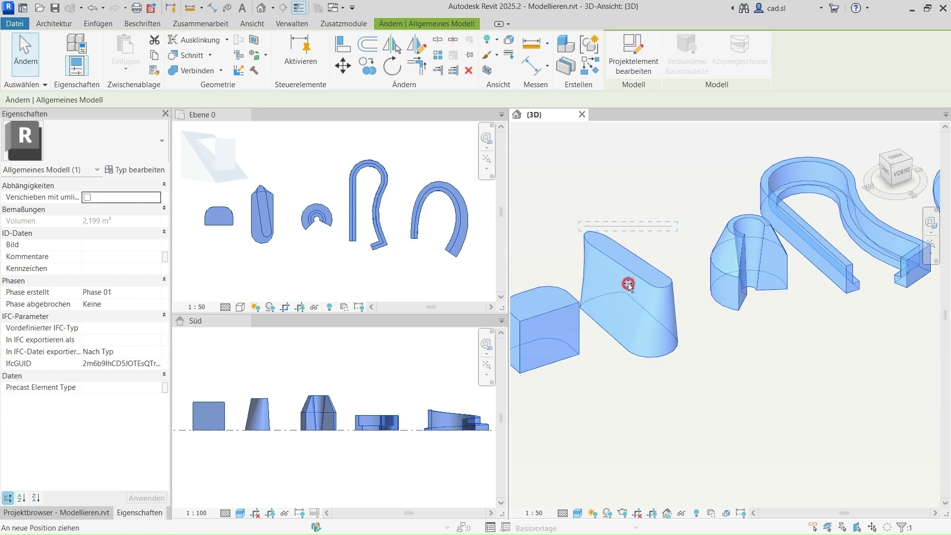
Stretch the second solid taller in the Süd elevation, then reselect the in-place model.
left_click(260, 411)
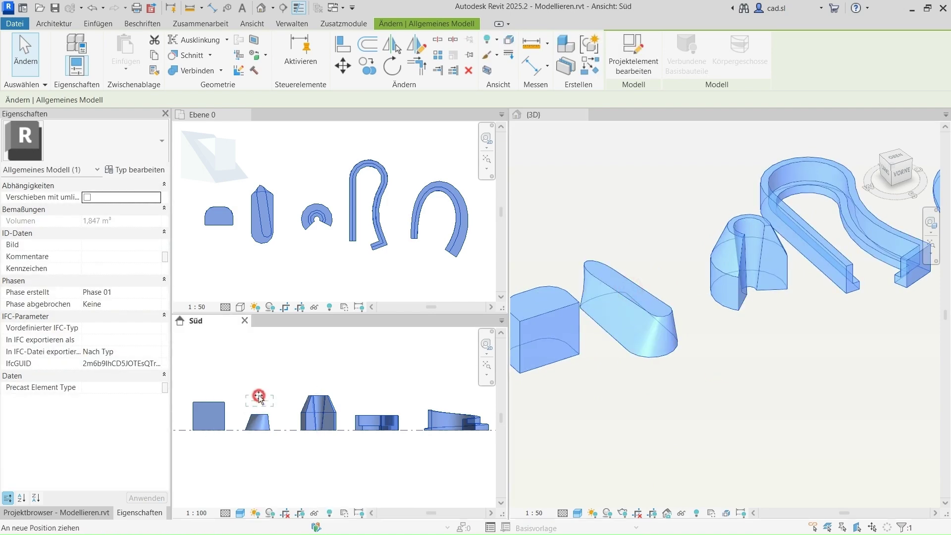
left_click_drag(259, 398, 258, 387)
left_click(269, 479)
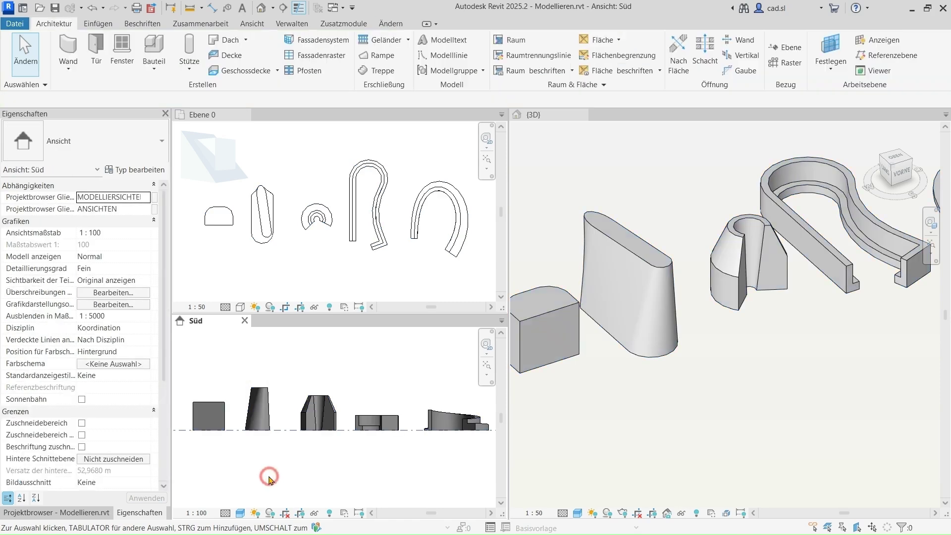
scroll(644, 397, "down", 2)
left_click(797, 295)
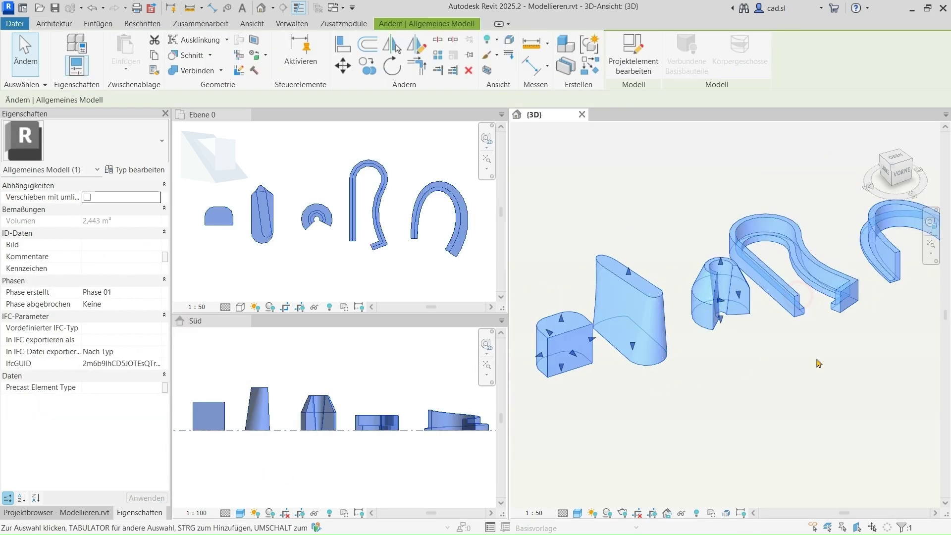
middle_click_drag(818, 363, 723, 413)
scroll(821, 341, "up", 1)
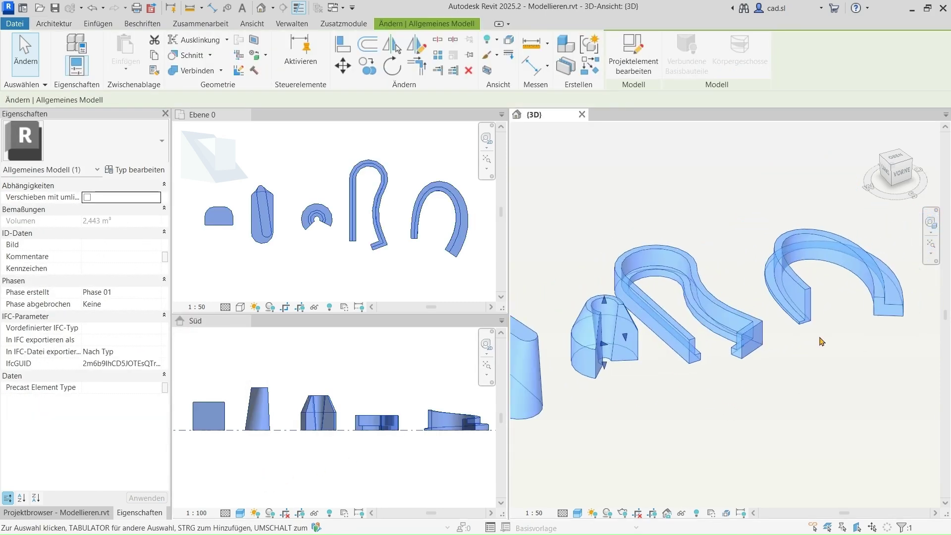
Reopen the in-place model and start editing the dome extrusion's profile.
left_click(633, 68)
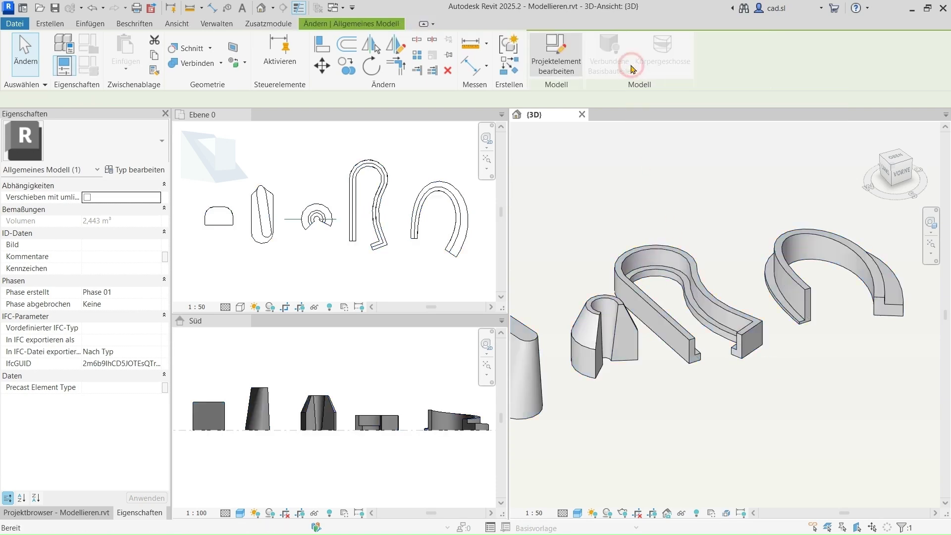
mouse_move(642, 197)
middle_mouse_down()
mouse_move(658, 210)
mouse_move(782, 137)
middle_mouse_up()
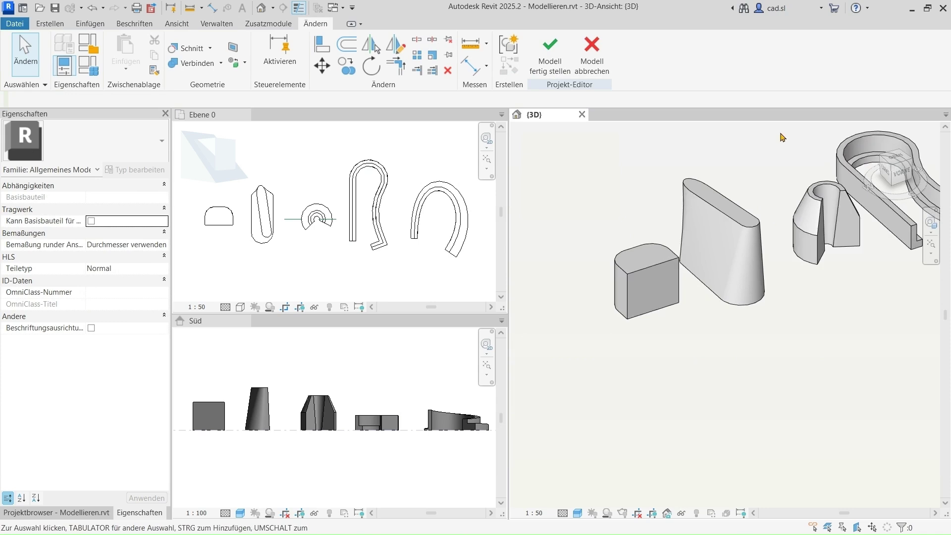
middle_click_drag(578, 211, 562, 244)
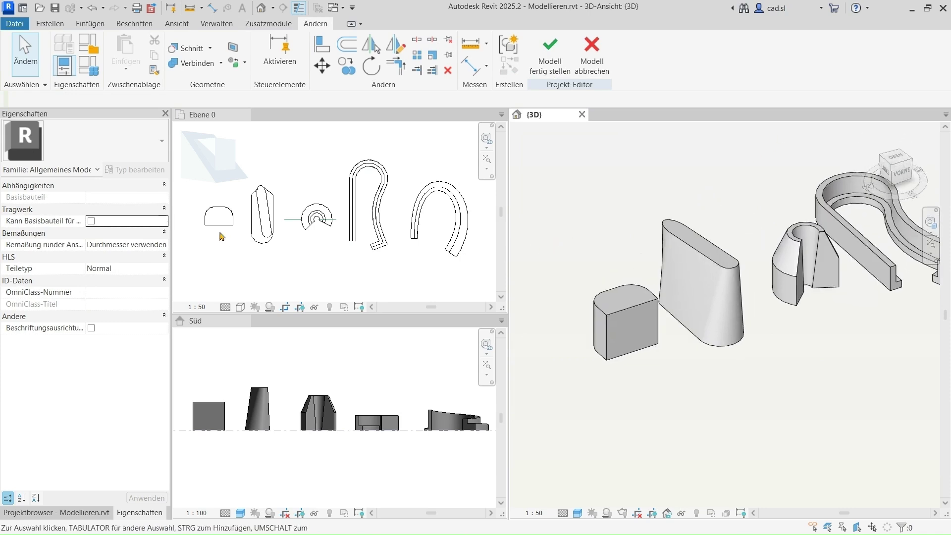
scroll(187, 203, "up", 2)
scroll(188, 217, "up", 2)
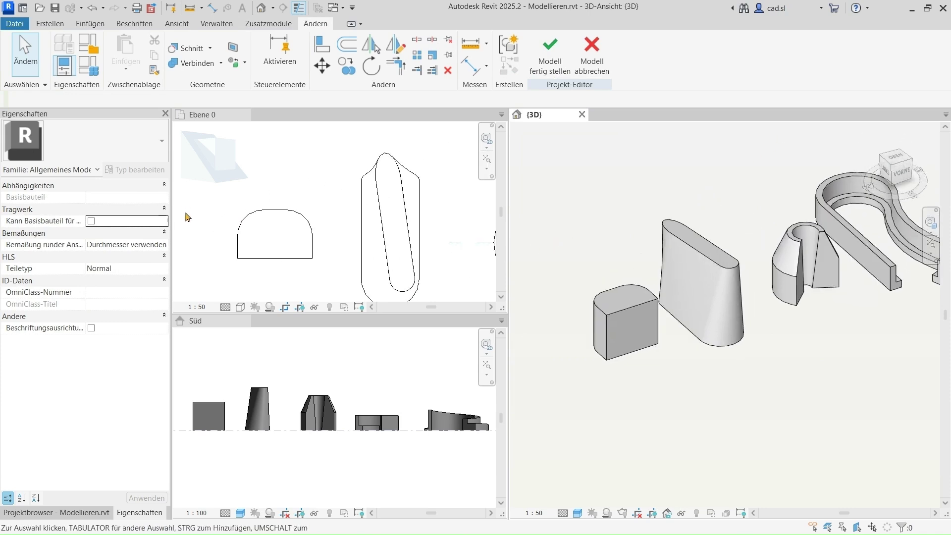
left_click(237, 256)
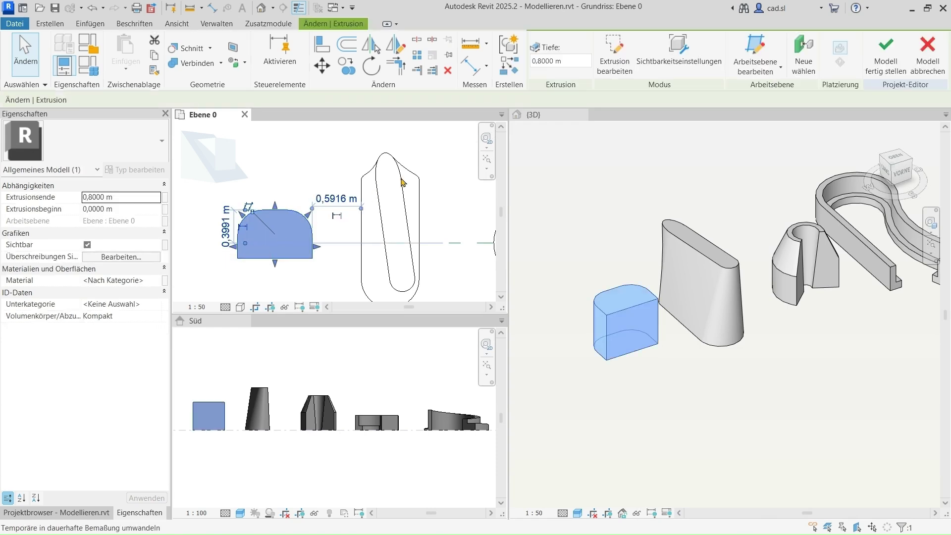
left_click(612, 63)
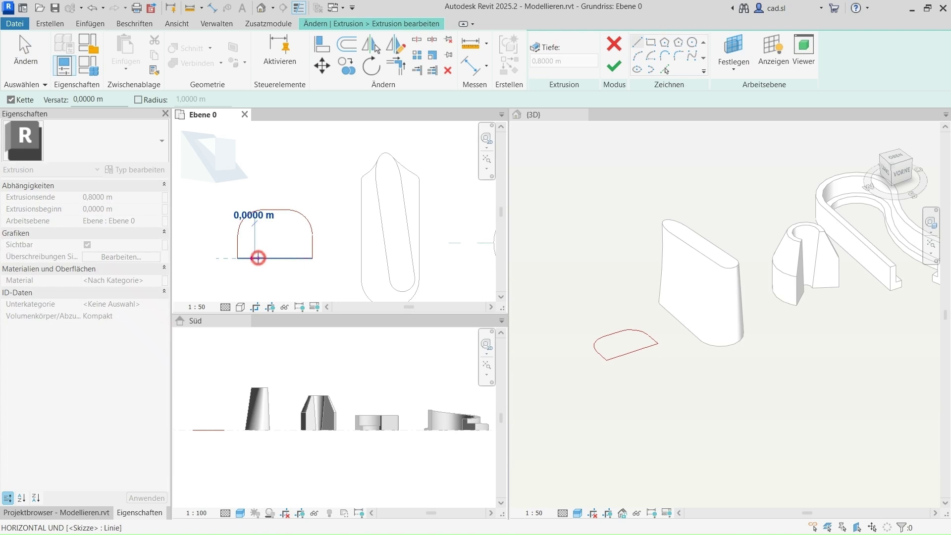
Sketch a notch with a 55° diagonal and round its corner with a 0,4000 m fillet.
left_click(257, 258)
scroll(257, 258, "up", 3)
left_click(253, 213)
left_click(303, 213)
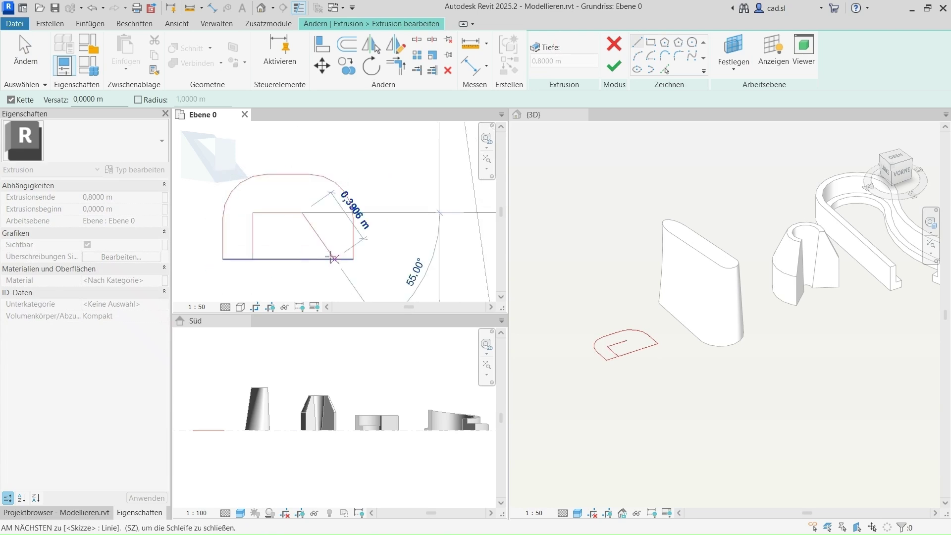
left_click(329, 258)
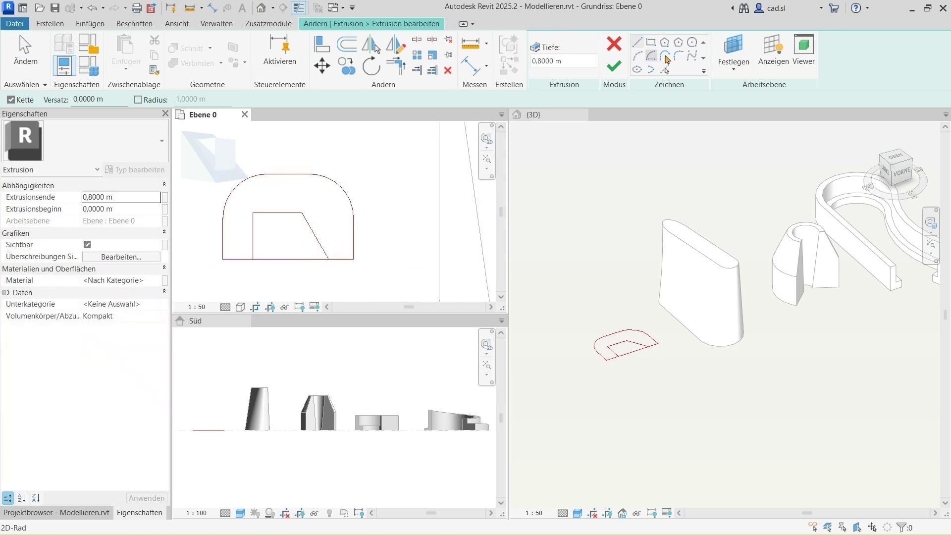
left_click(678, 55)
left_click(314, 233)
left_click(287, 213)
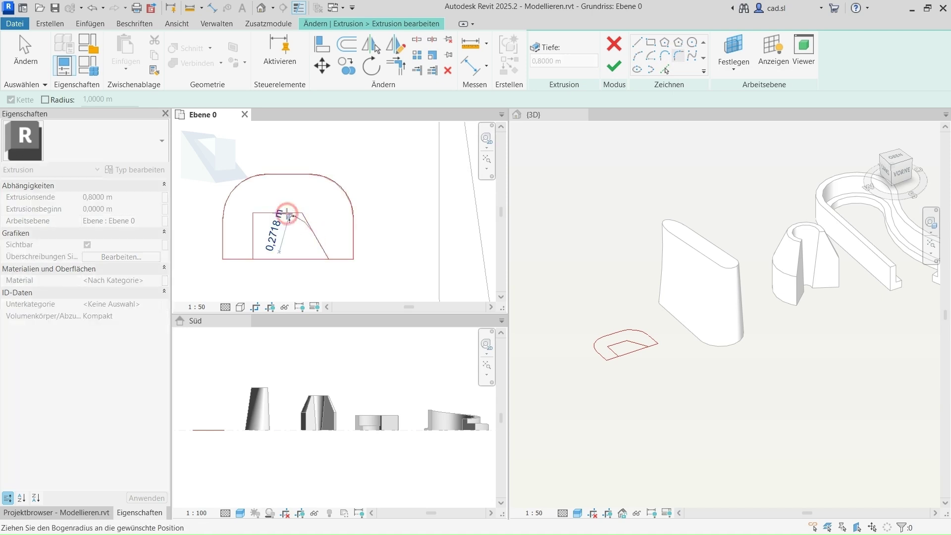
scroll(288, 217, "up", 2)
left_click(295, 220)
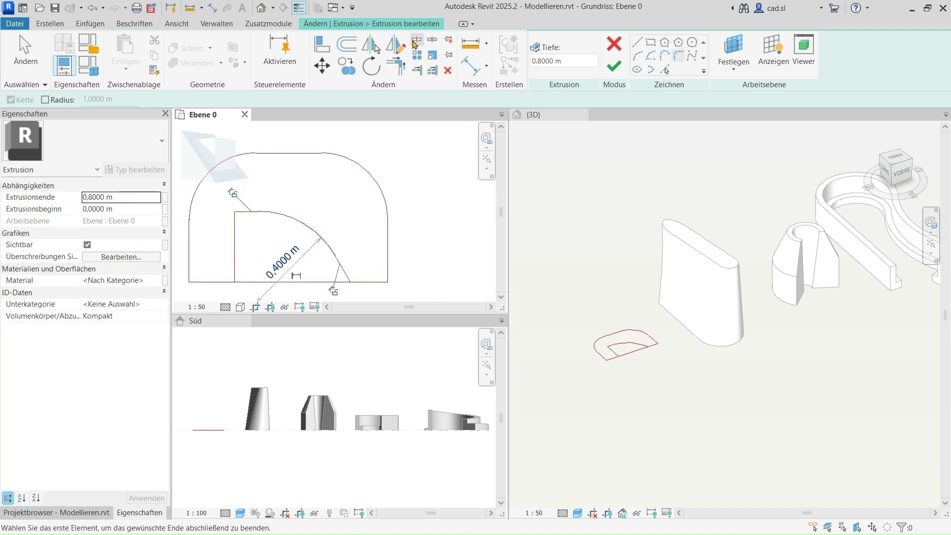
Split and delete the bottom edge under the notch, then finish the extrusion.
left_click(417, 39)
left_click(235, 282)
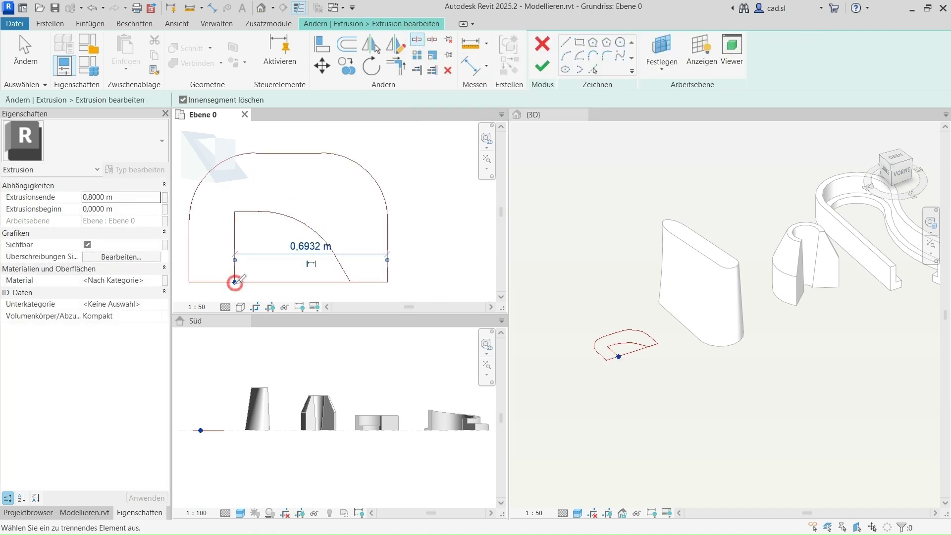
left_click(350, 281)
key("Escape")
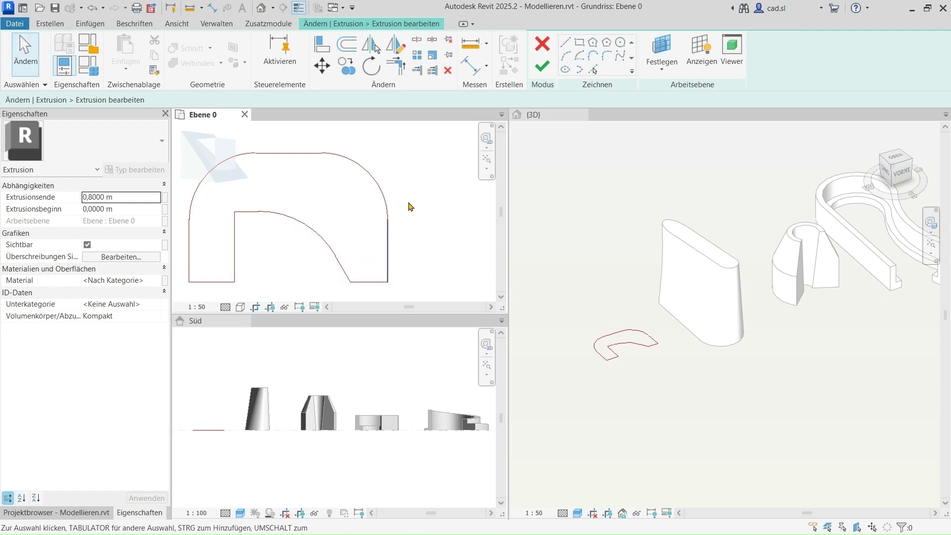
left_click(542, 68)
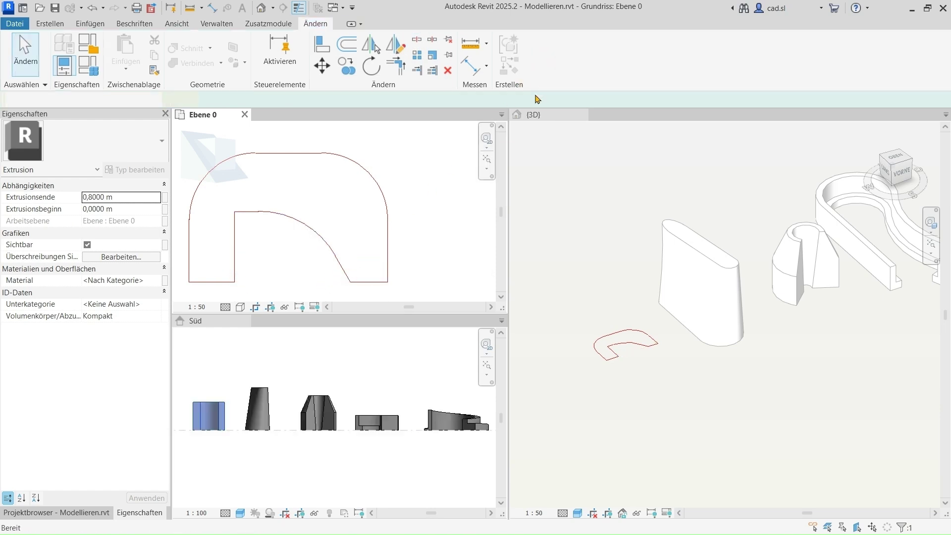
left_click(432, 256)
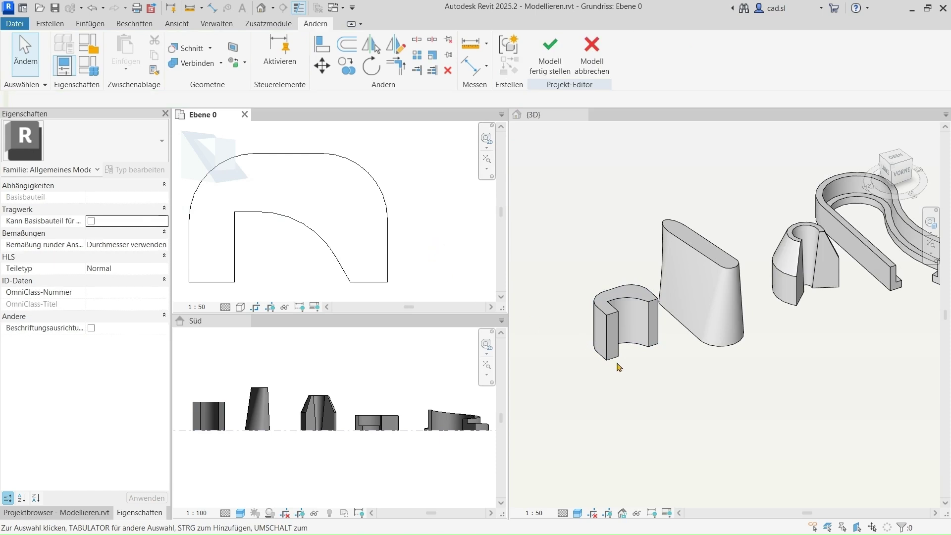
Select the tapered blend in Ebene 0 and set its Zweites Ende to 1,0000 m.
scroll(619, 367, "up", 2)
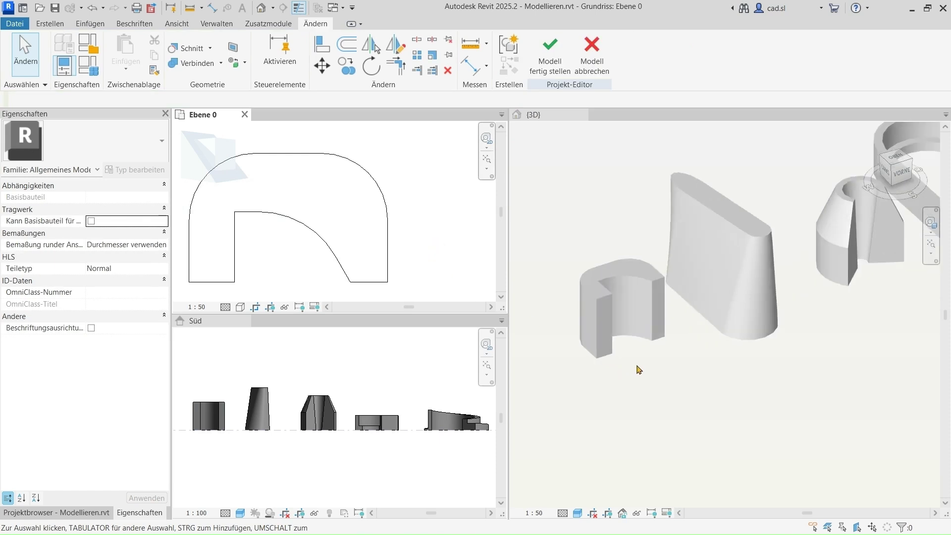
left_click(455, 226)
scroll(290, 223, "down", 3)
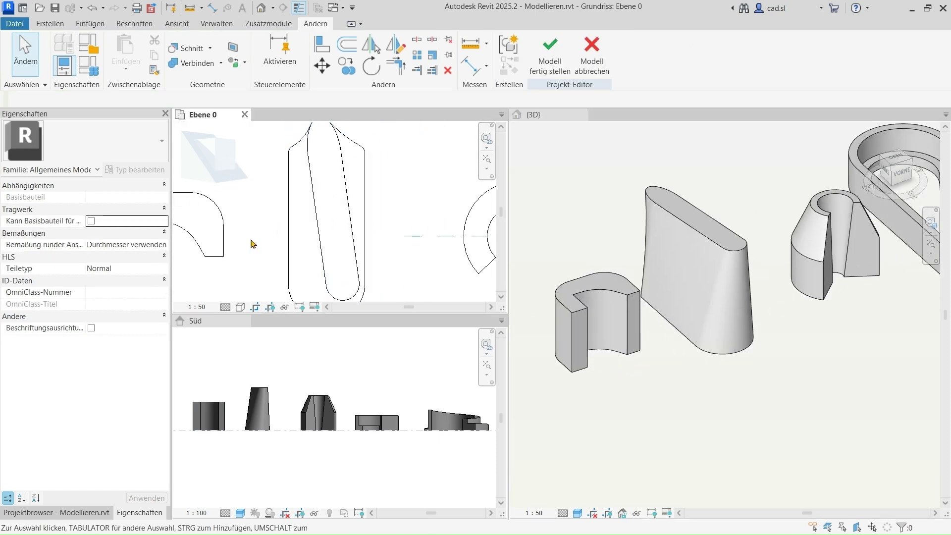
left_click_drag(375, 315, 375, 373)
middle_click_drag(390, 237, 391, 259)
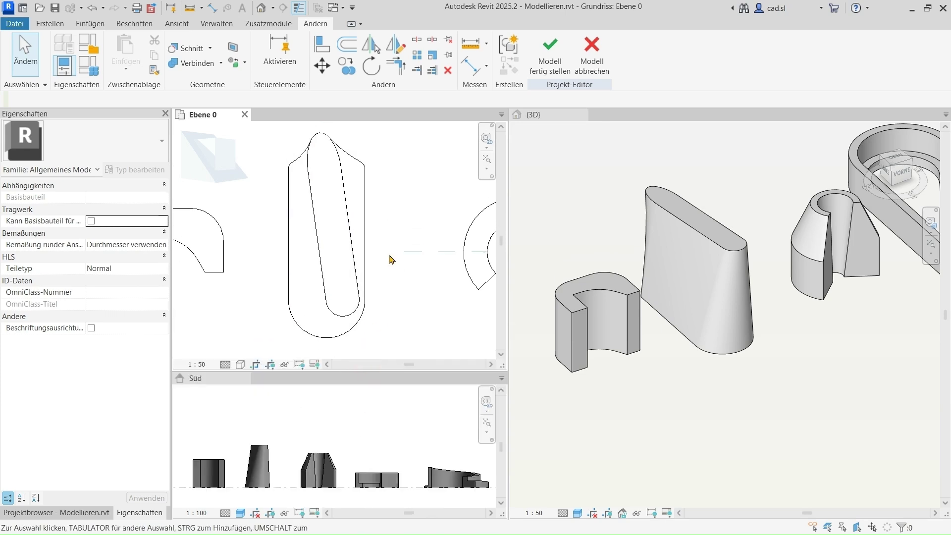
left_click(347, 272)
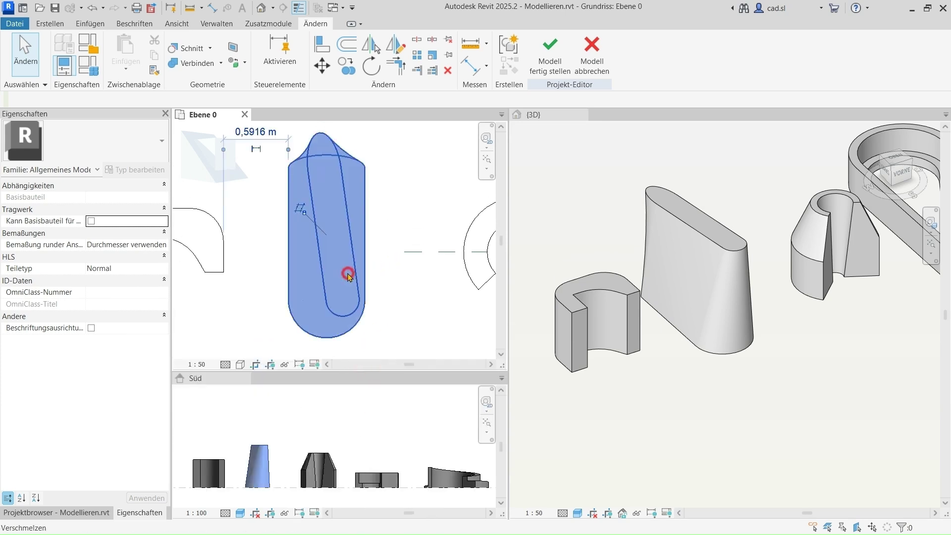
left_click(141, 199)
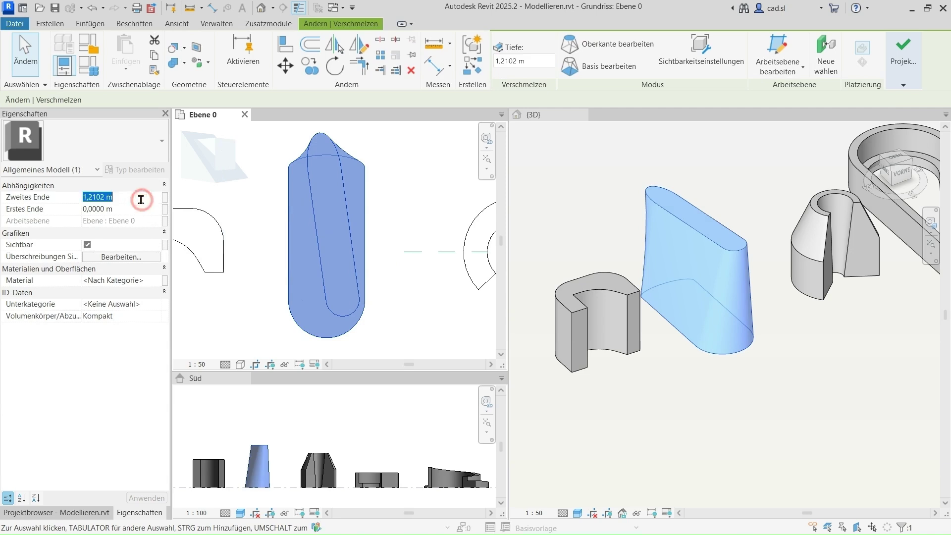
type("1")
key("Return")
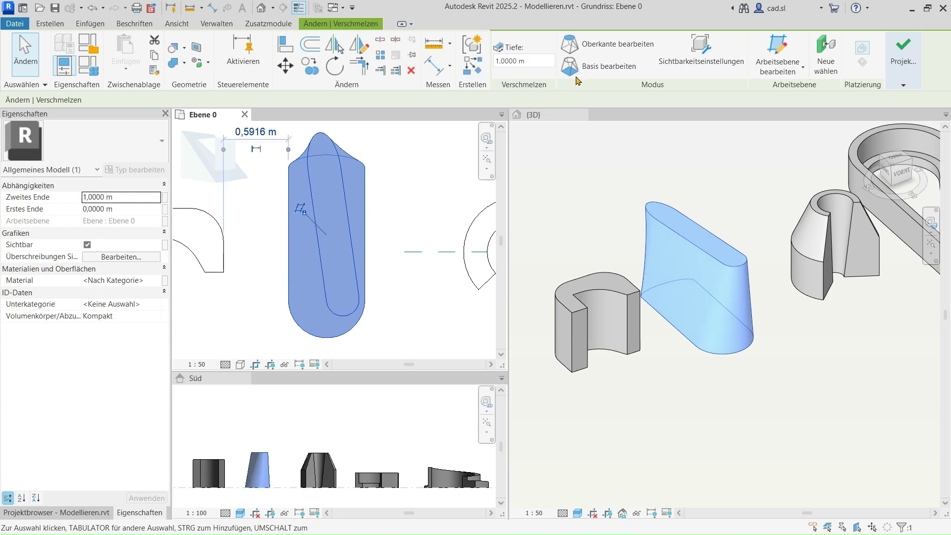
Draw rectangular notch lines on the left side of the blend base outline.
left_click(582, 67)
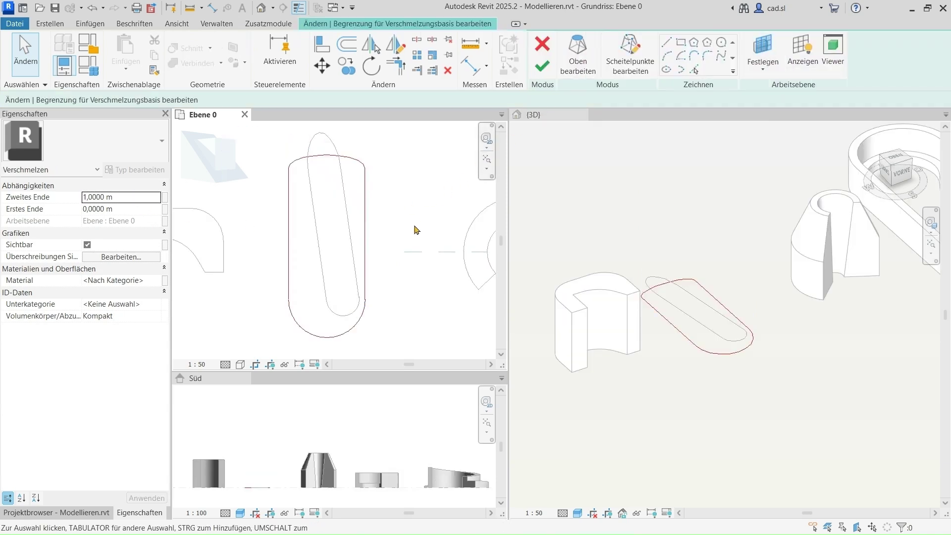
left_click(667, 42)
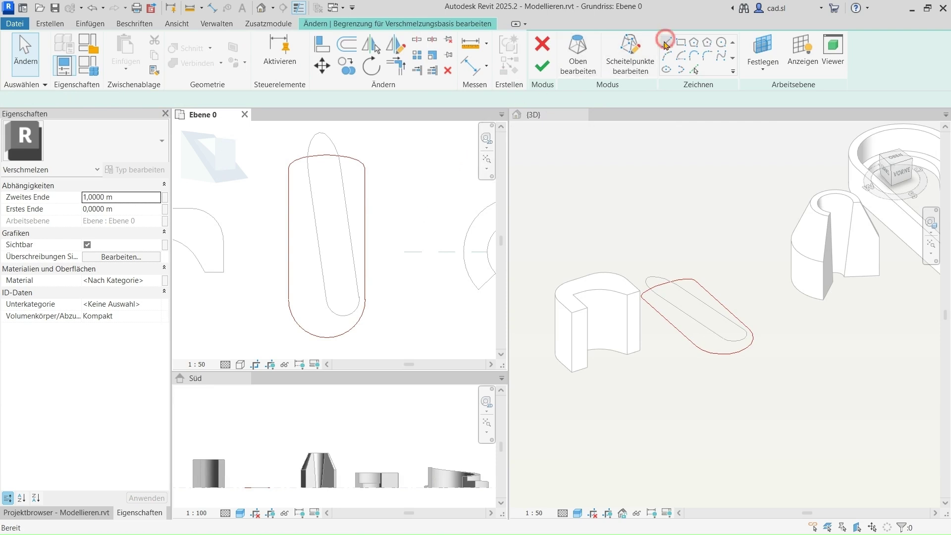
scroll(303, 229, "up", 3)
left_click(287, 209)
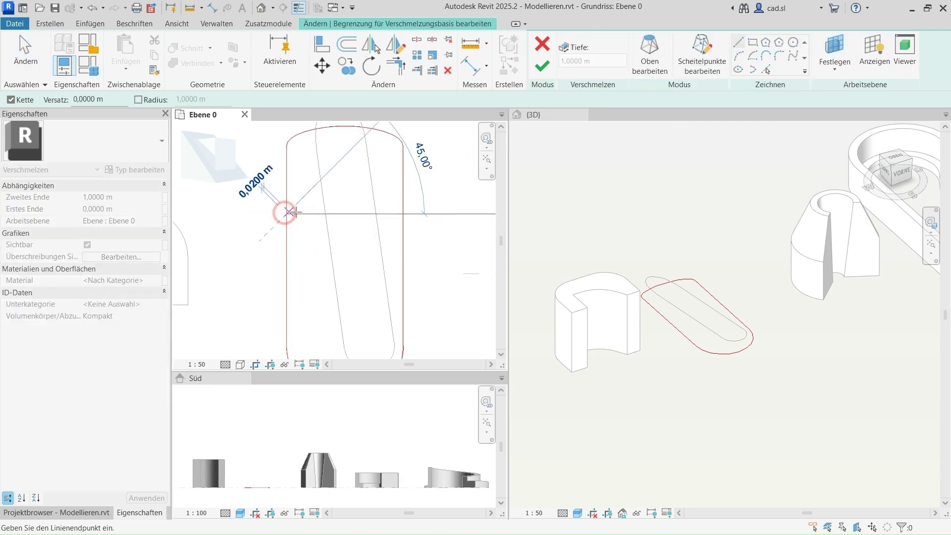
left_click(307, 214)
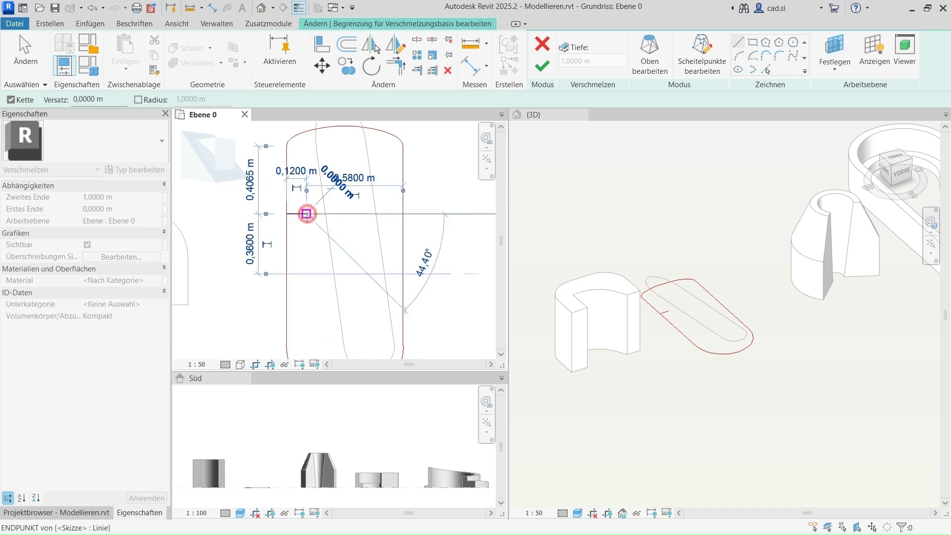
left_click(306, 286)
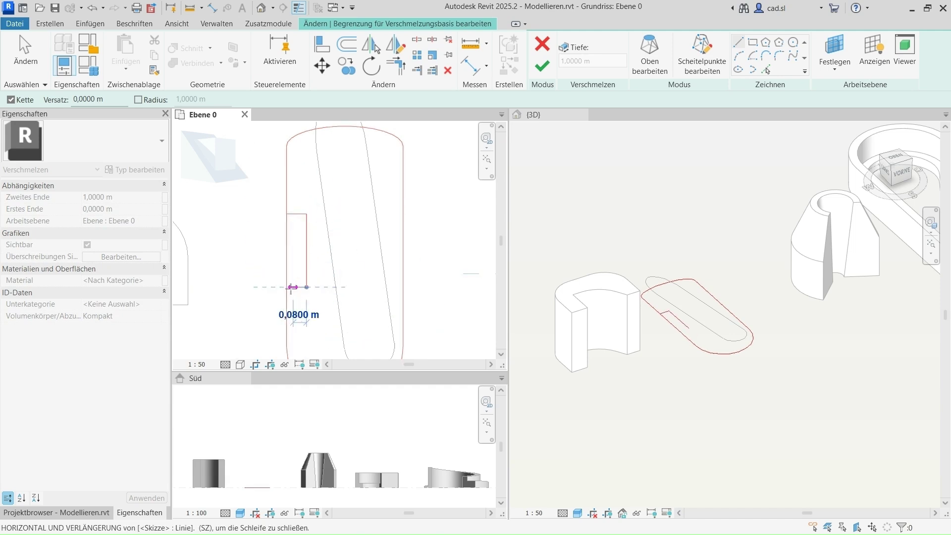
left_click(287, 287)
Remove the outline segment inside the notch and move its inner edge to 0,08 m.
left_click(418, 40)
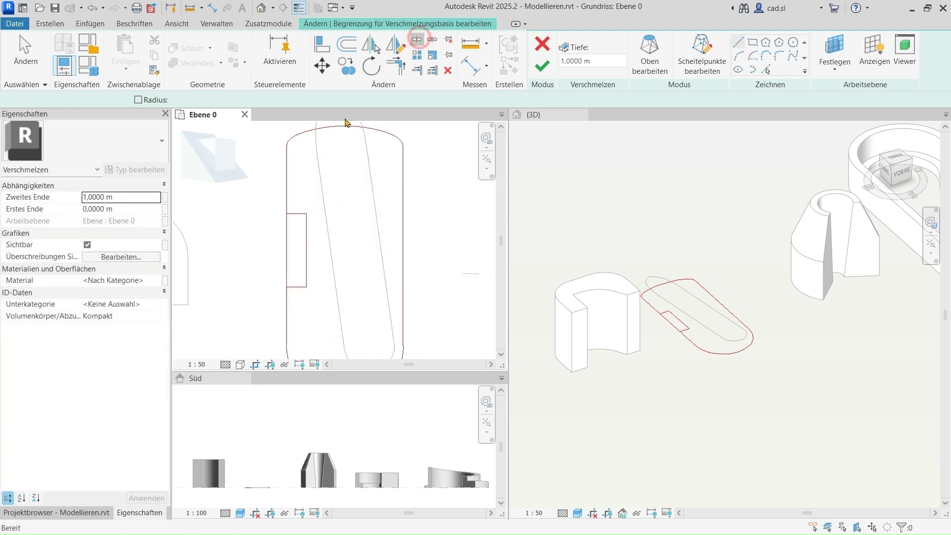
left_click(288, 287)
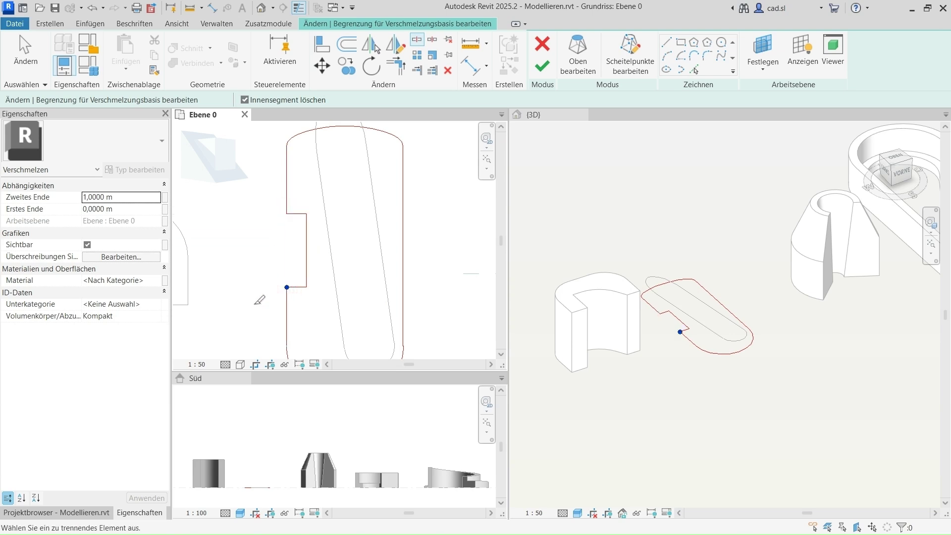
key("Escape")
scroll(297, 250, "up", 2)
left_click(307, 255)
left_click_drag(307, 255, 297, 255)
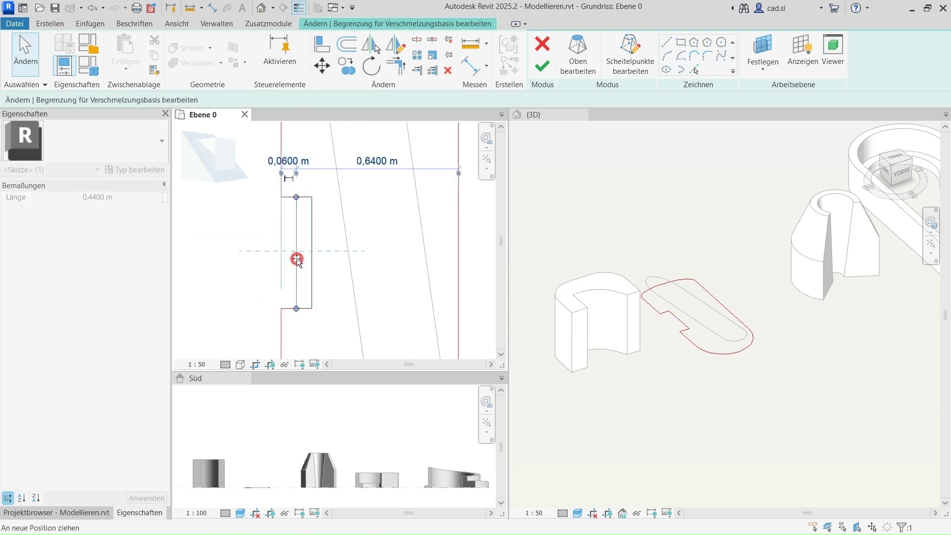
left_click(248, 279)
scroll(249, 280, "down", 3)
scroll(248, 281, "down", 1)
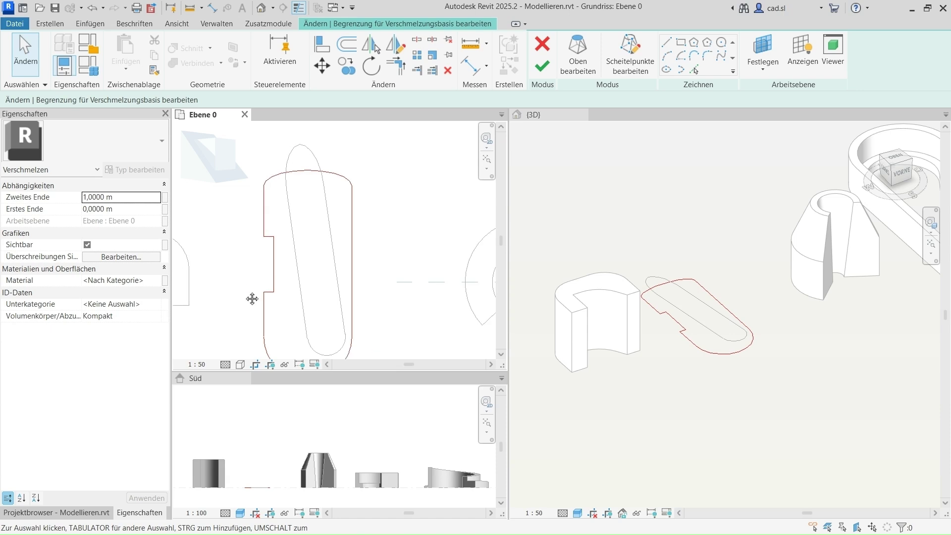
scroll(253, 297, "down", 1)
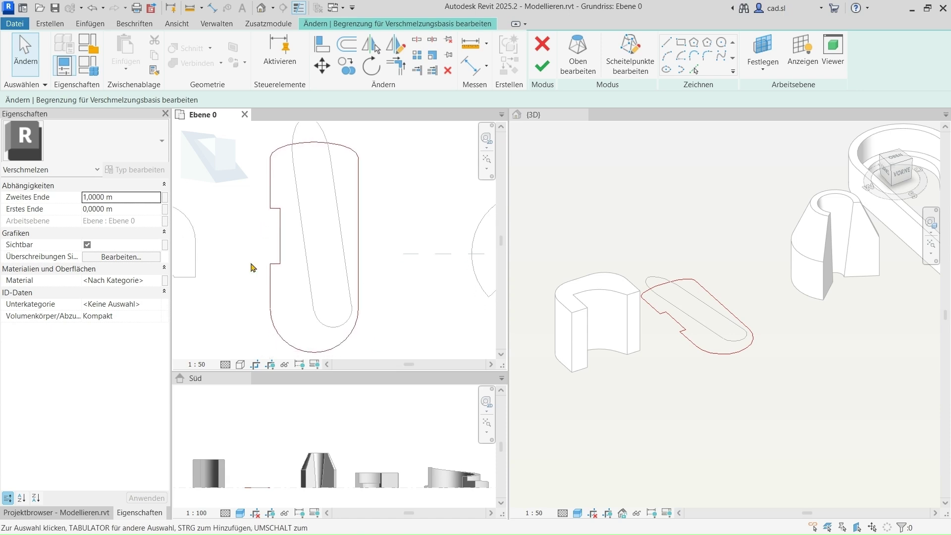
Sketch a long notch on the left edge of the blend's top outline.
left_click(578, 67)
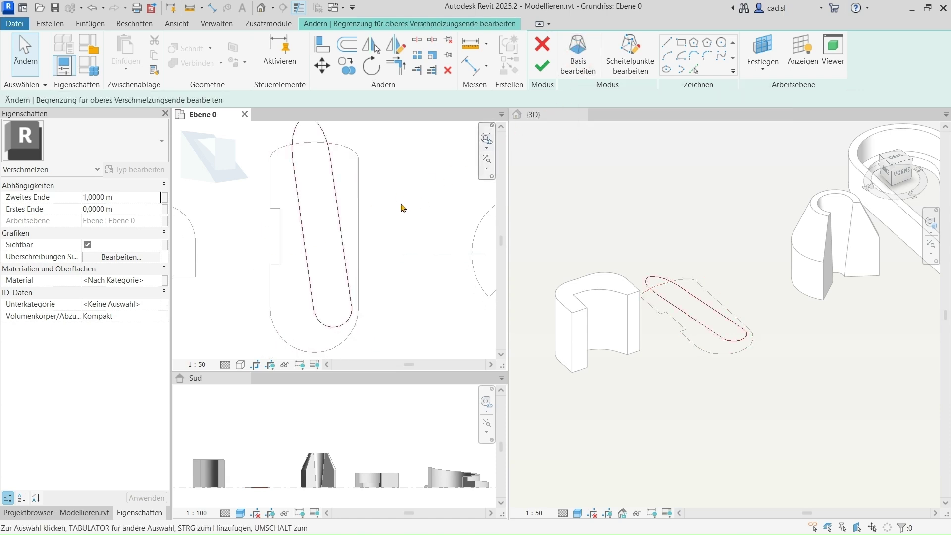
middle_click_drag(327, 195, 322, 217)
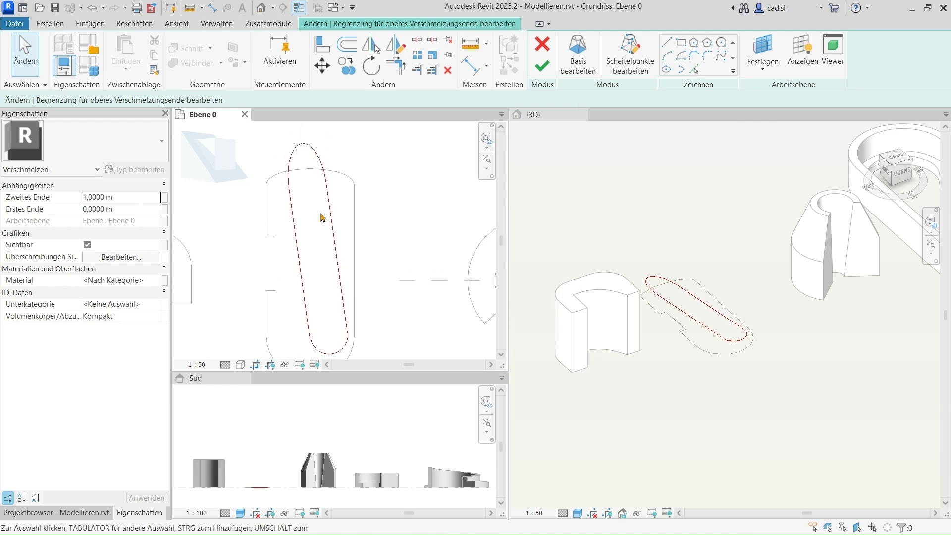
left_click(666, 42)
left_click(286, 196)
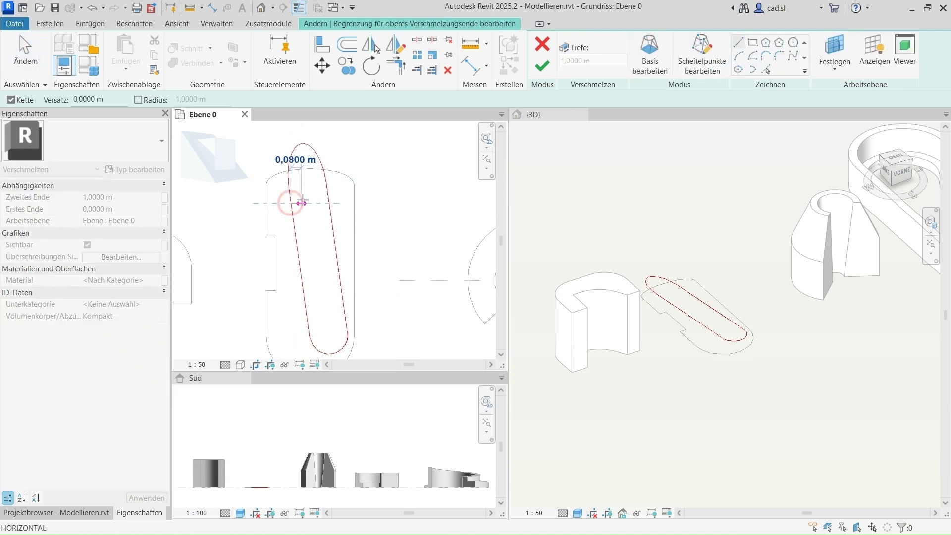
scroll(307, 194, "up", 1)
left_click(318, 202)
scroll(318, 202, "down", 1)
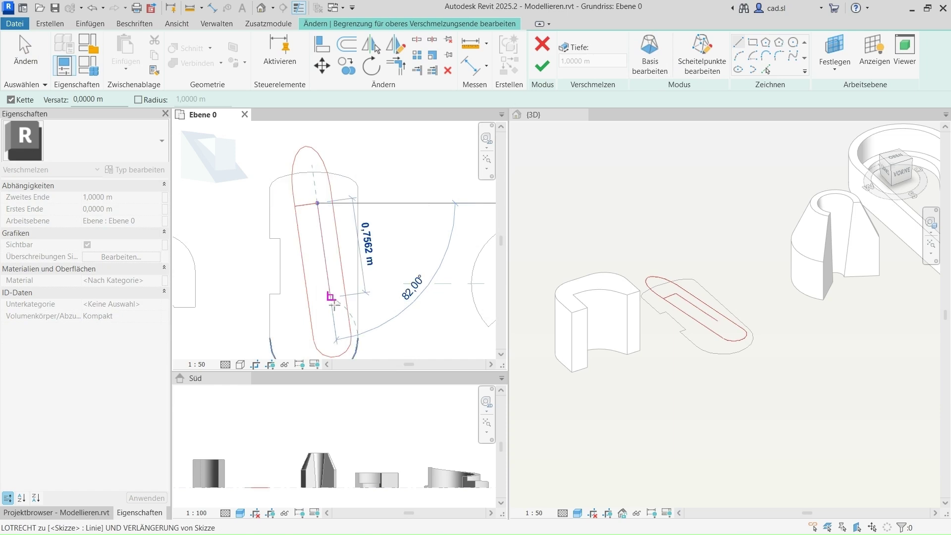
left_click(334, 315)
scroll(318, 323, "up", 2)
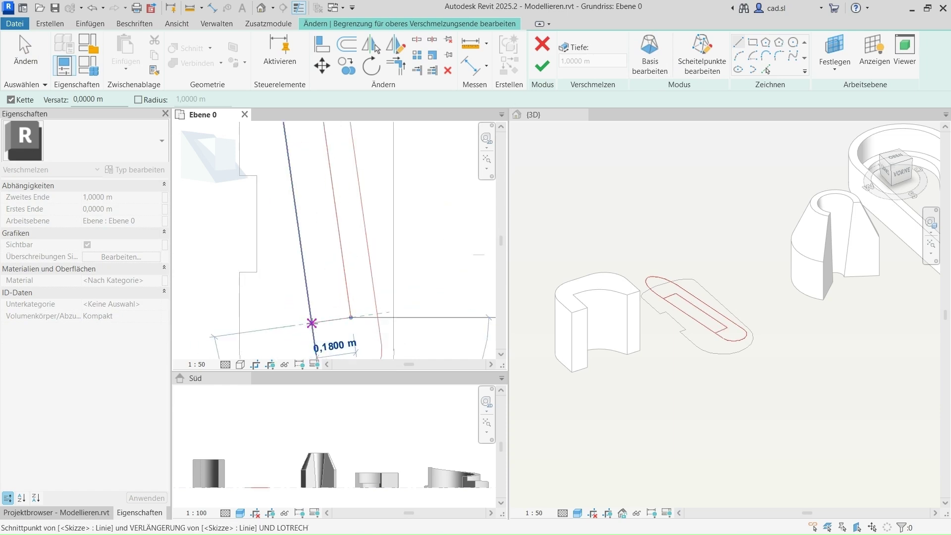
left_click(314, 323)
Remove the outline segment inside the notch, check the notch length, and finish the top outline.
left_click(416, 39)
scroll(340, 261, "down", 1)
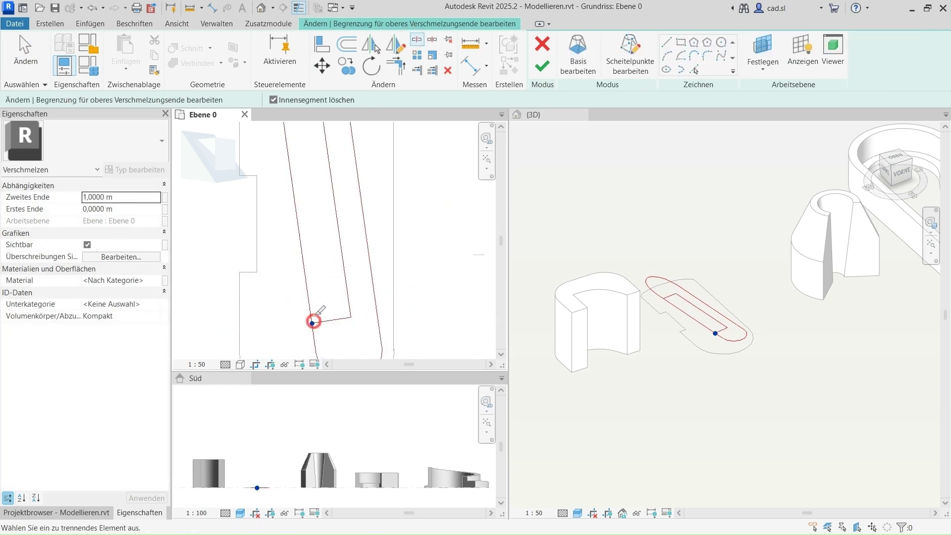
middle_click_drag(335, 288, 307, 258)
left_click(298, 200)
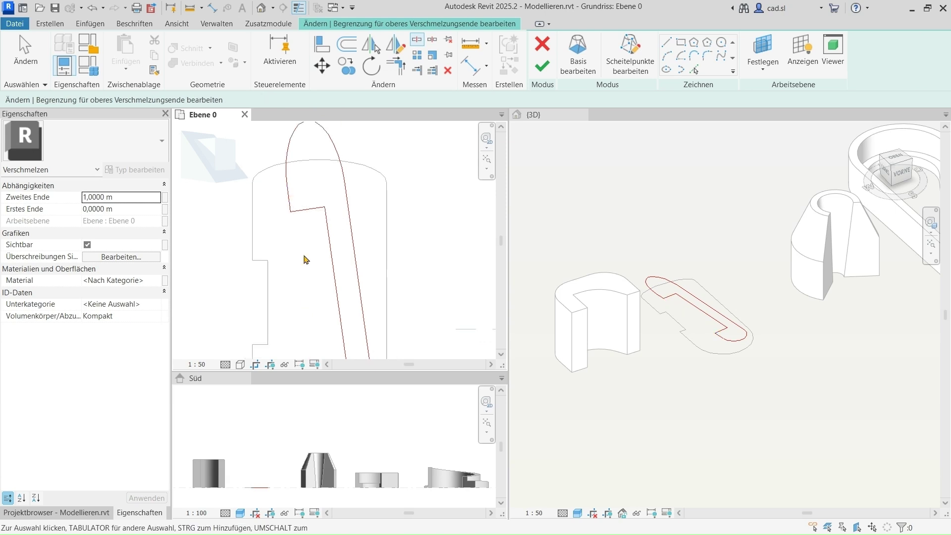
key("Escape")
scroll(298, 225, "up", 2)
left_click(326, 228)
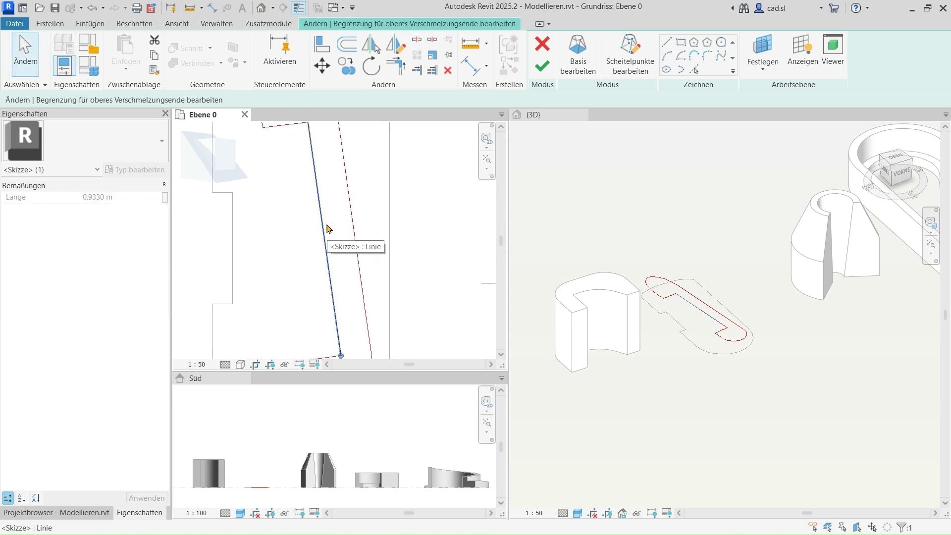
left_click(297, 247)
scroll(296, 246, "down", 2)
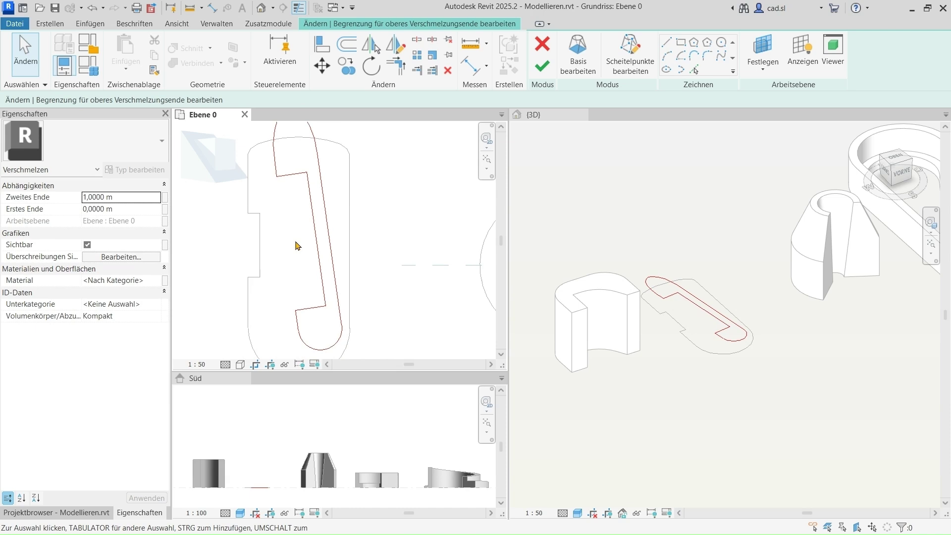
left_click(542, 67)
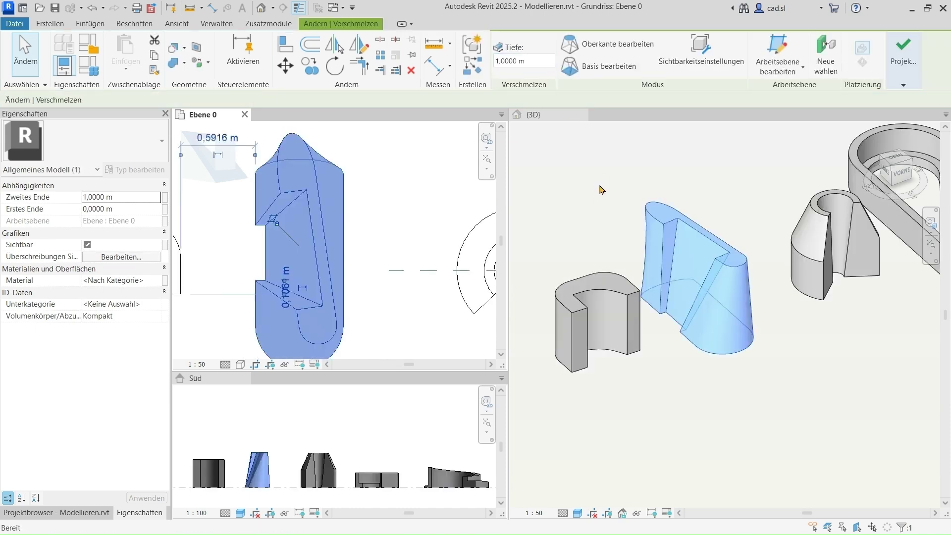
Orbit the 3D view to inspect the notched blend from above and below.
left_click(600, 186)
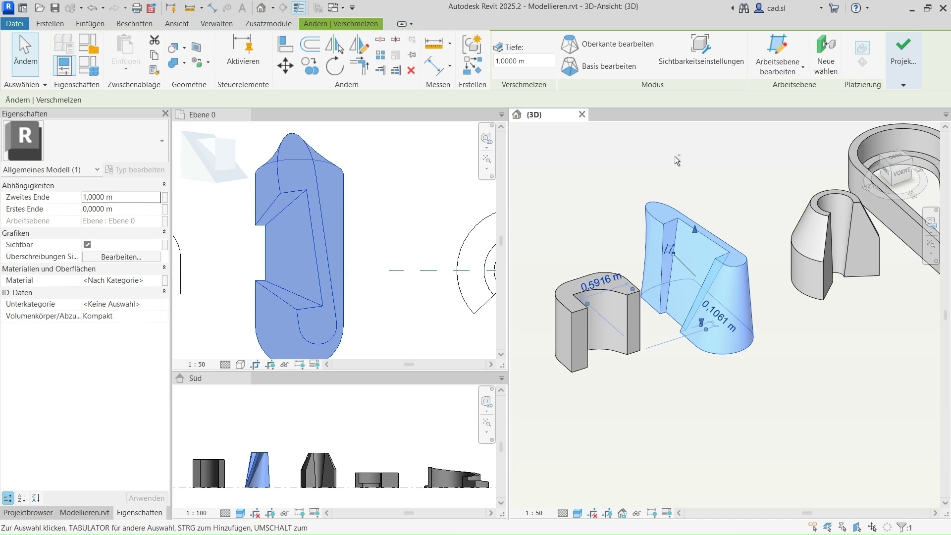
middle_click_drag(674, 156, 776, 335, "shift")
left_click(778, 336)
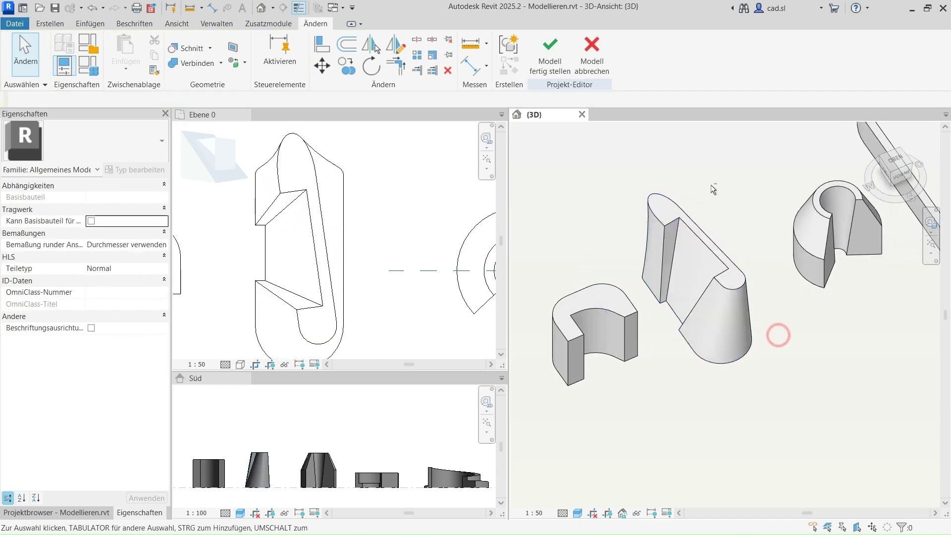
middle_click_drag(712, 188, 824, 350, "shift")
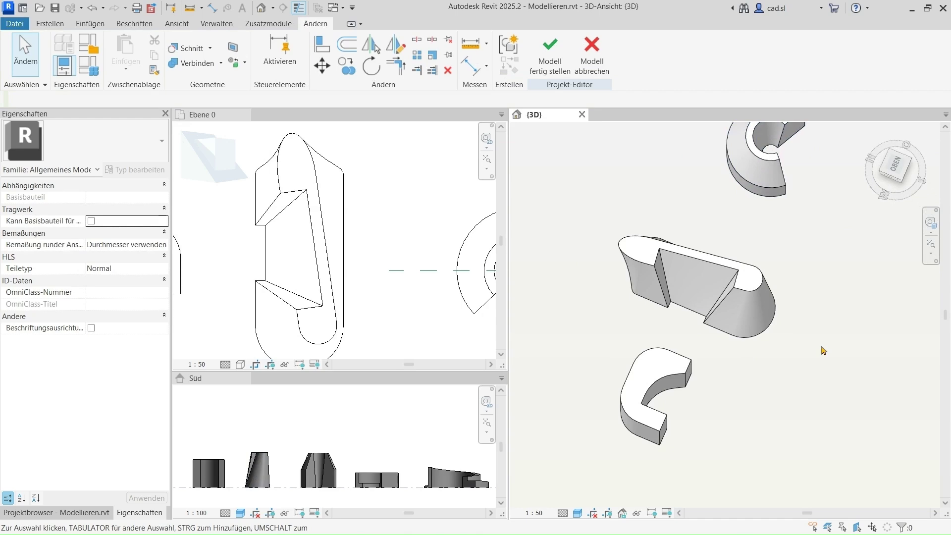
mouse_move(795, 280)
middle_mouse_down("shift")
mouse_move(817, 343)
mouse_move(775, 263)
mouse_move(728, 210)
mouse_move(656, 427)
mouse_move(750, 446)
middle_mouse_up("shift")
scroll(761, 404, "up", 3)
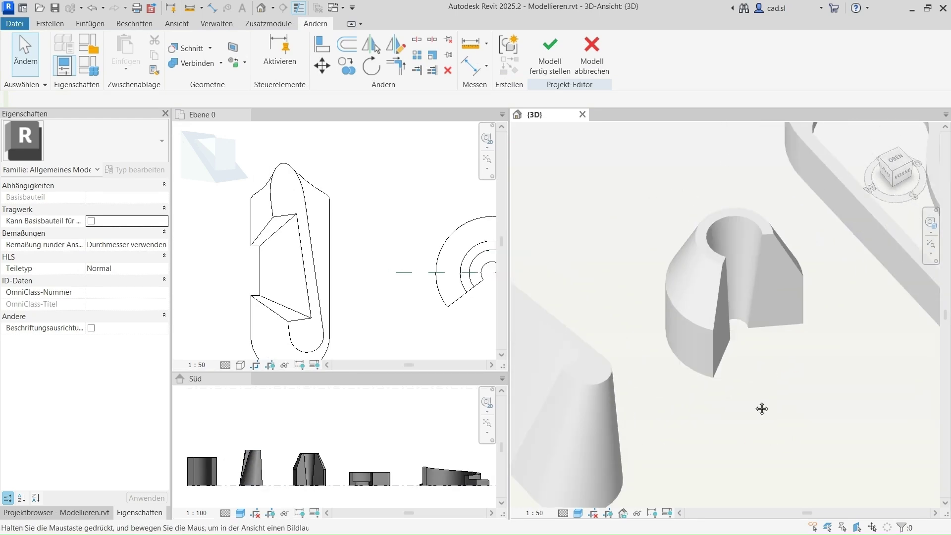
scroll(718, 404, "up", 2)
Enlarge the Süd view and select the C-shaped revolve (151,45° start, 397,45° end).
left_click(432, 325)
middle_click_drag(431, 325, 309, 302)
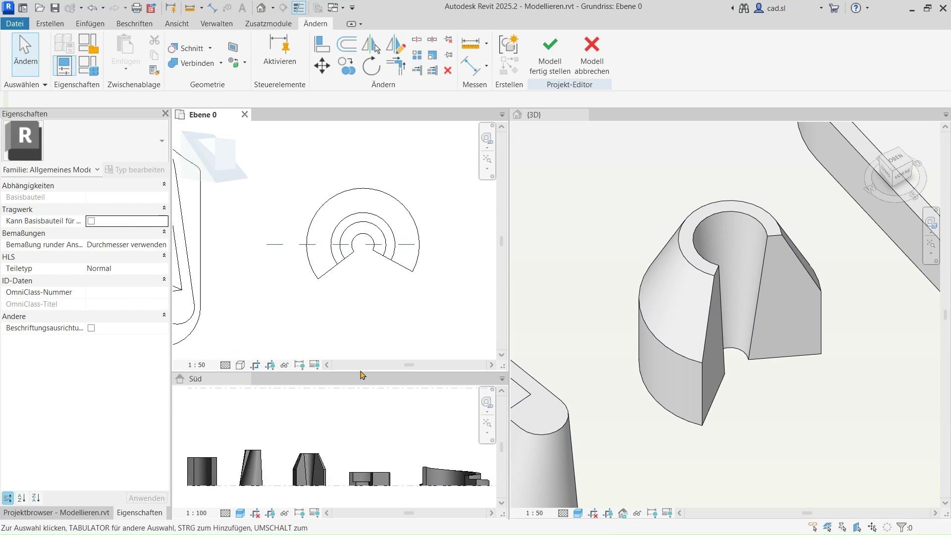
left_click_drag(362, 372, 362, 301)
scroll(364, 369, "up", 3)
middle_click_drag(365, 369, 369, 365)
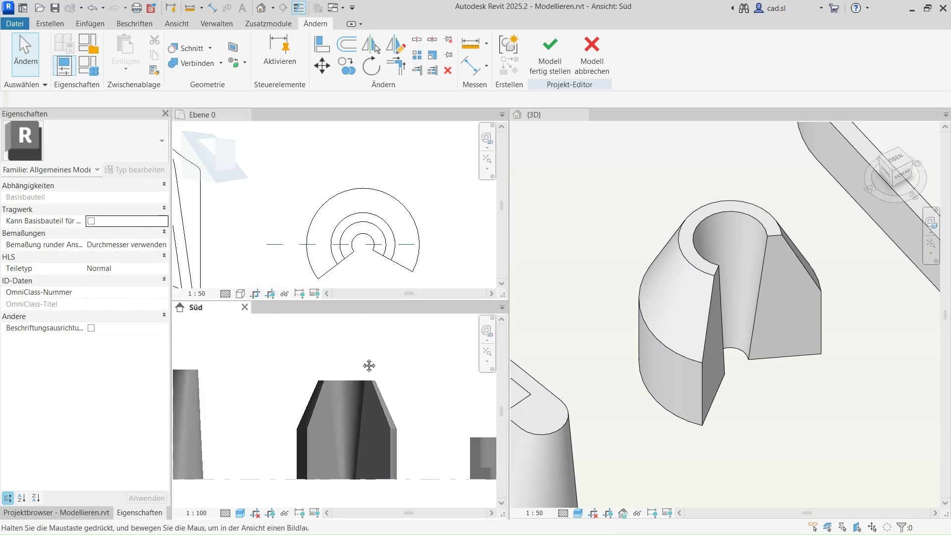
left_click(424, 278)
middle_click_drag(450, 251, 449, 245)
left_click(558, 318)
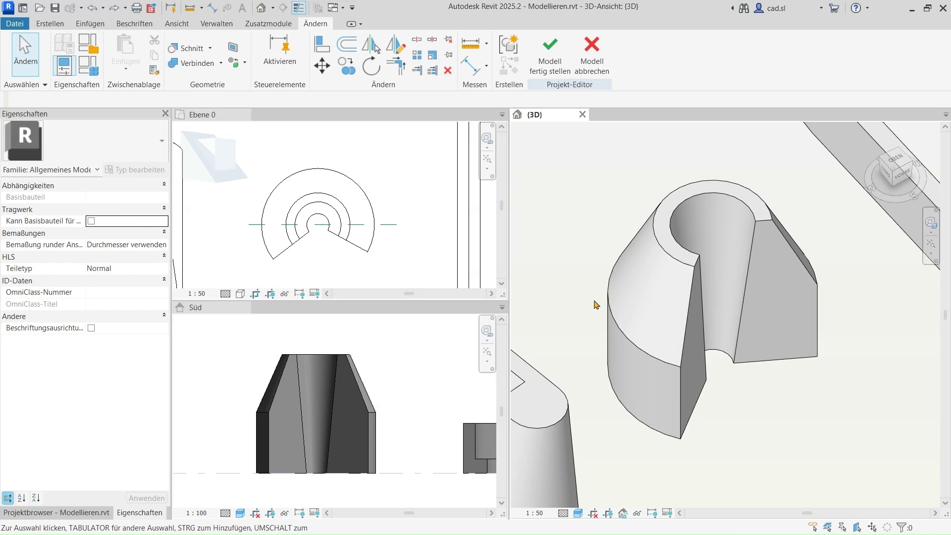
left_click(612, 302)
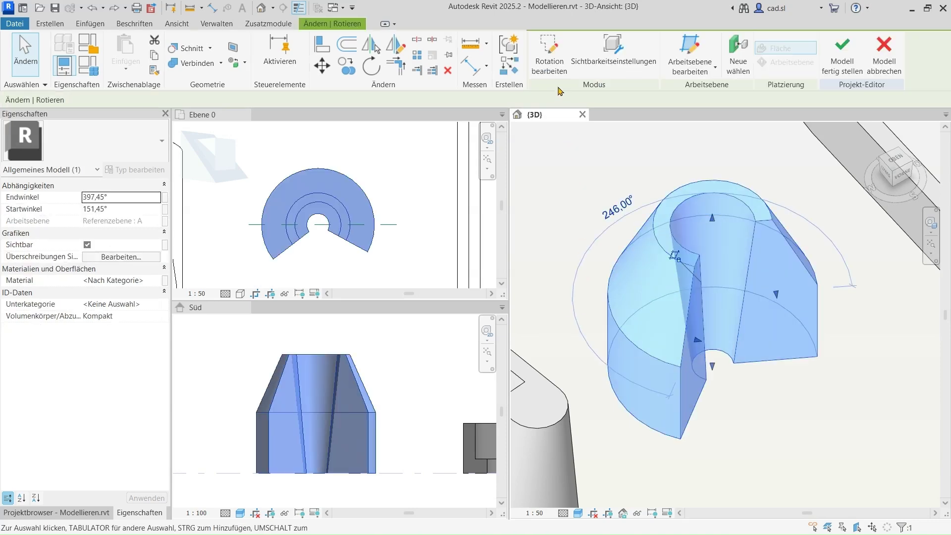
Set the revolve profile's top edge to 0,75 m.
left_click(549, 57)
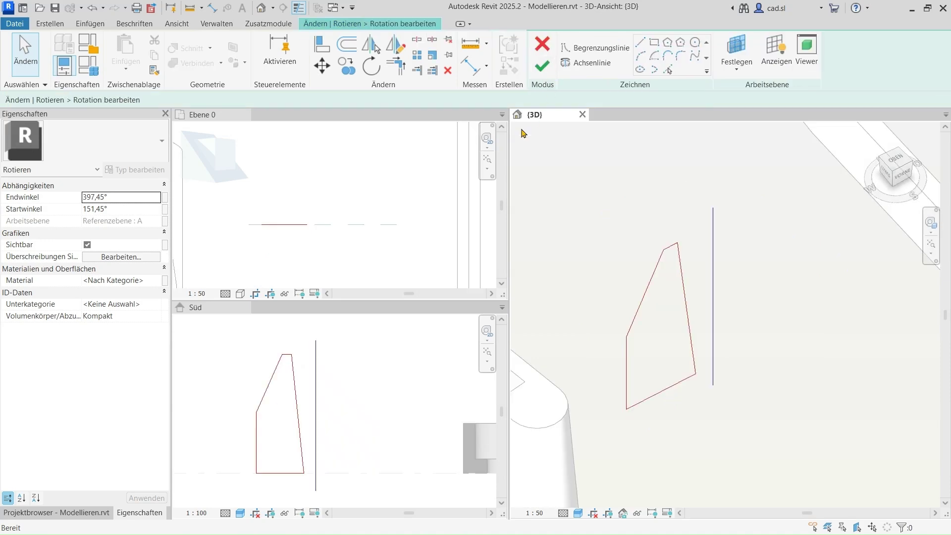
left_click(287, 356)
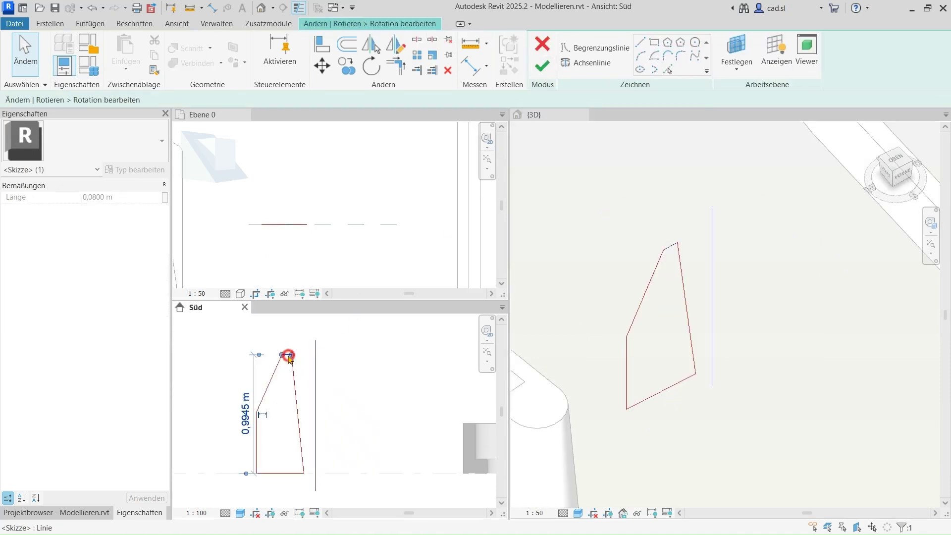
left_click(247, 411)
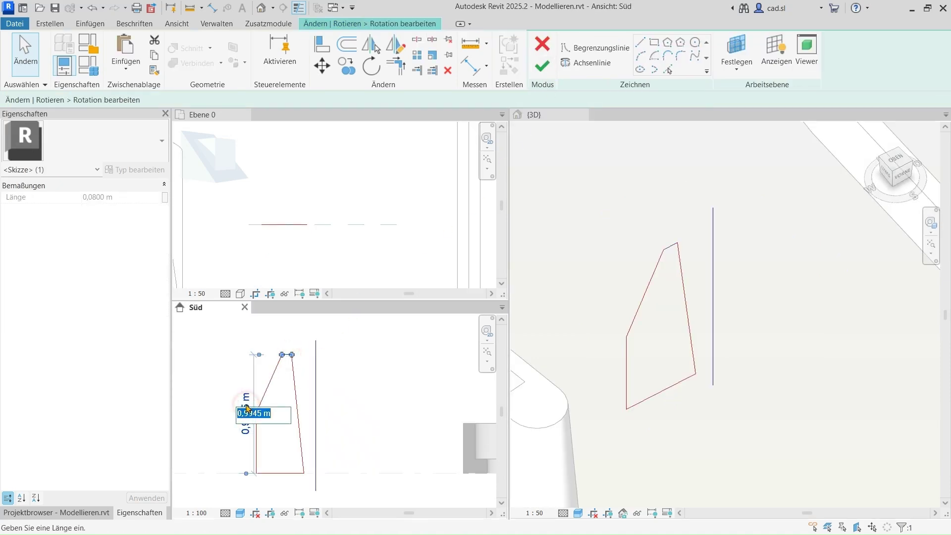
key("Return")
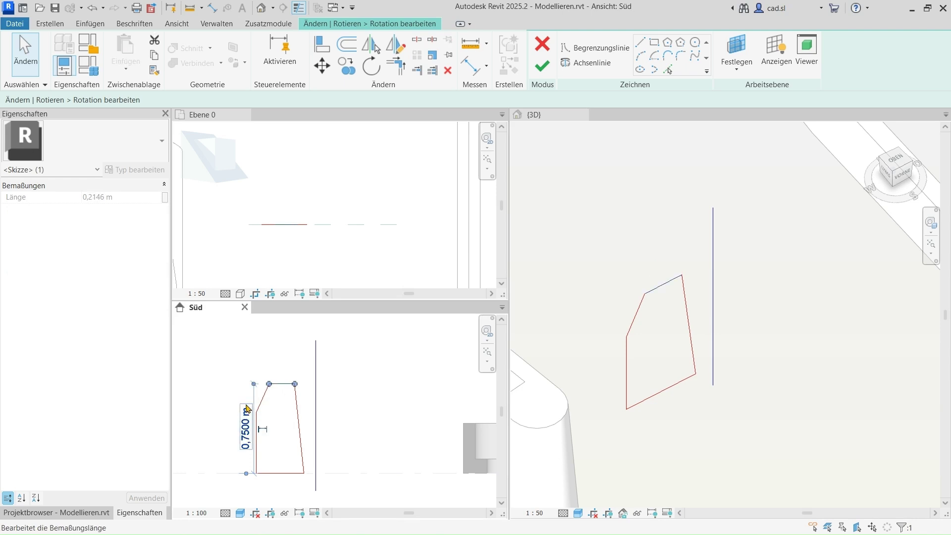
left_click(372, 390)
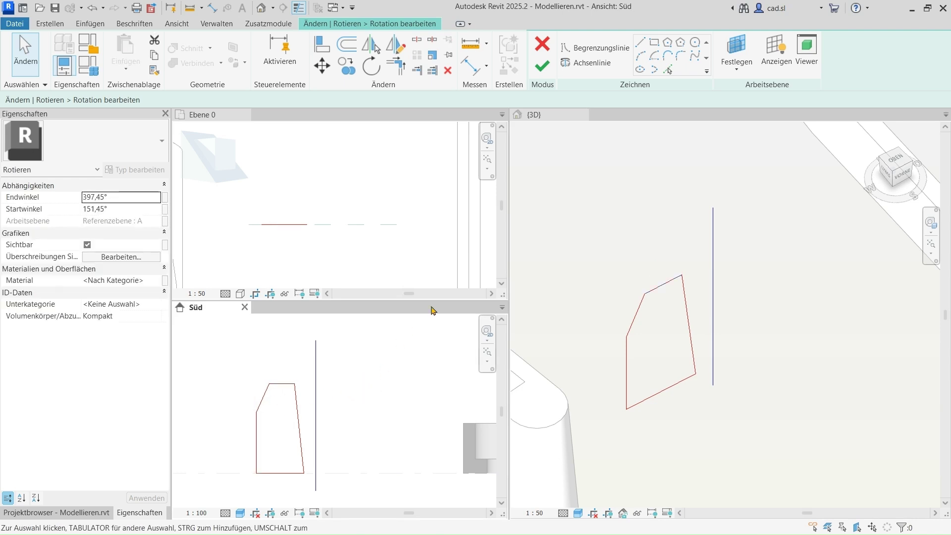
Round the profile's top-right and bottom-right corners with fillet arcs, the top one 0,12 m.
left_click(680, 56)
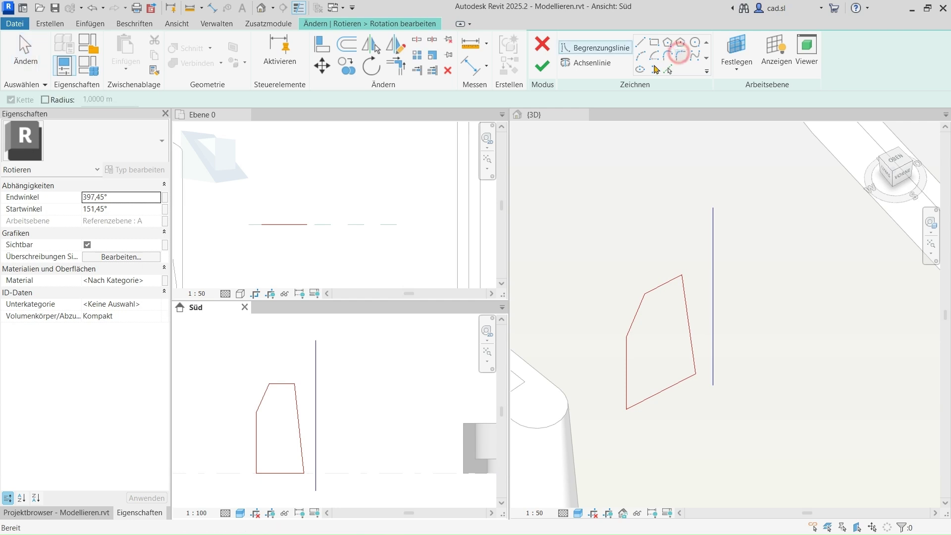
left_click(282, 384)
scroll(287, 394, "up", 3)
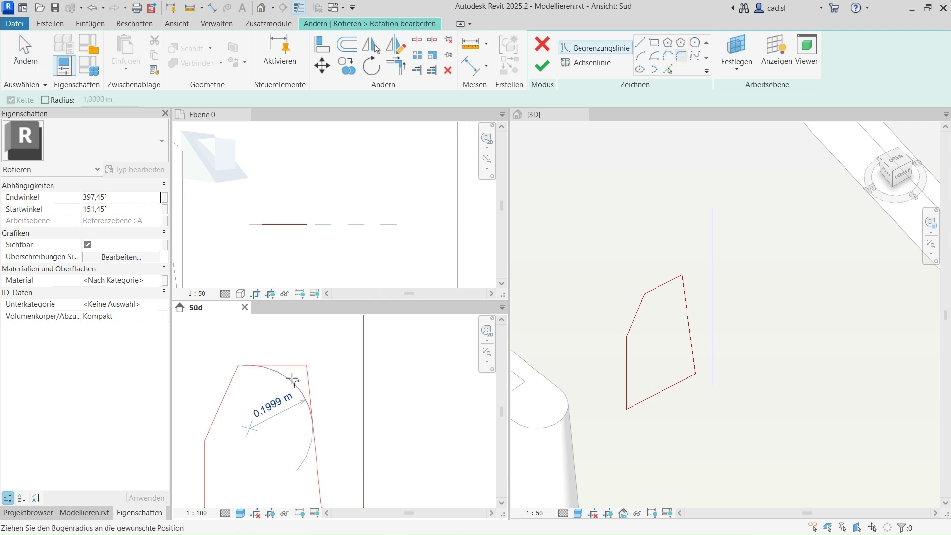
left_click(296, 375)
scroll(325, 362, "down", 1)
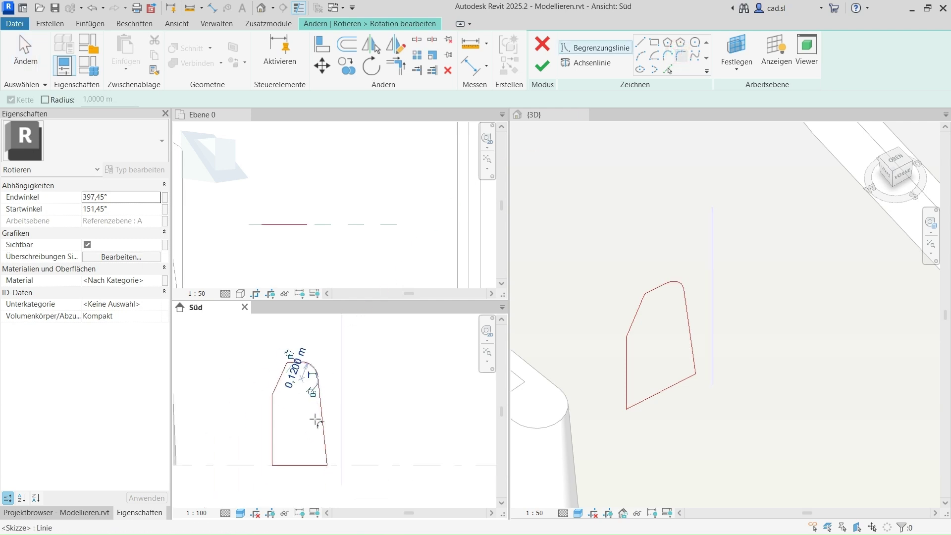
middle_click_drag(317, 445, 327, 346)
left_click(331, 446)
left_click(307, 468)
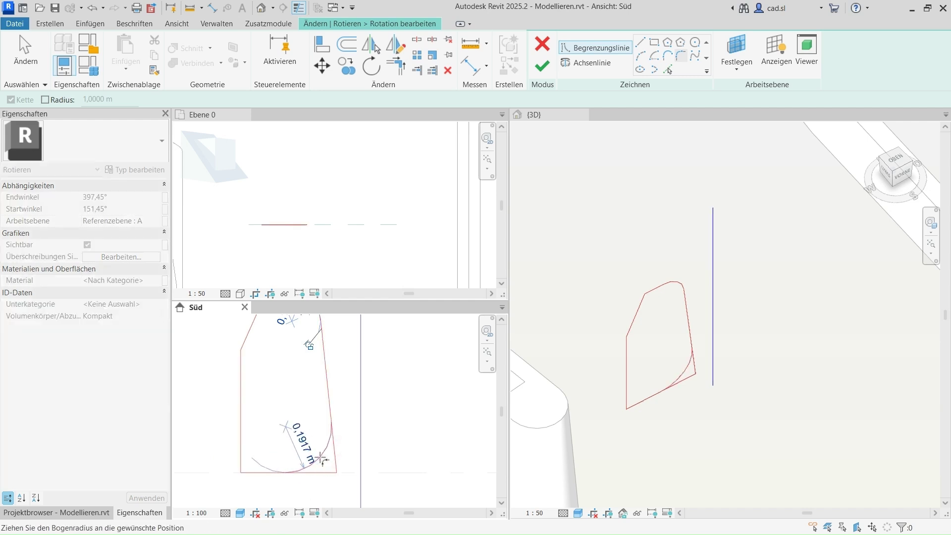
left_click(319, 464)
key("Escape")
Move the rotation axis to 0,6 m from the profile and finish the revolve.
scroll(329, 451, "down", 1)
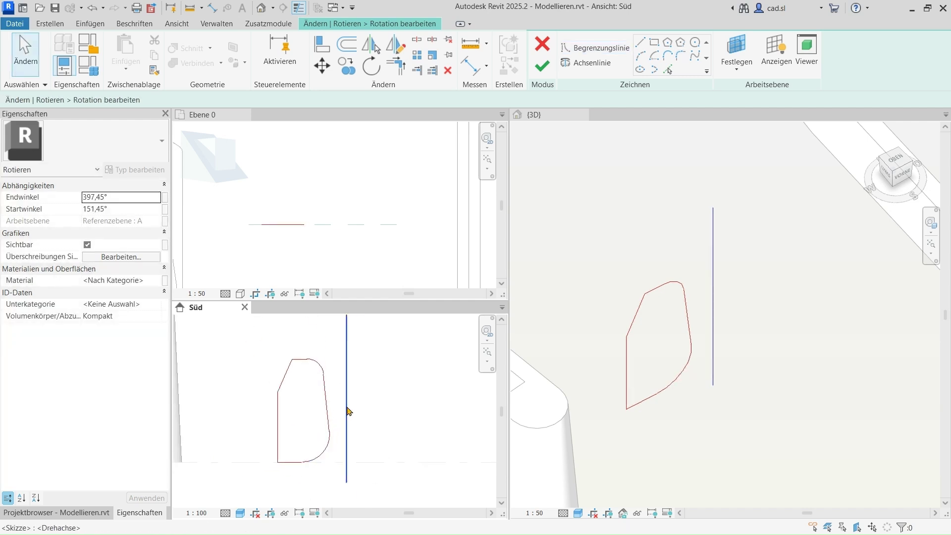
left_click(346, 409)
scroll(355, 376, "down", 1)
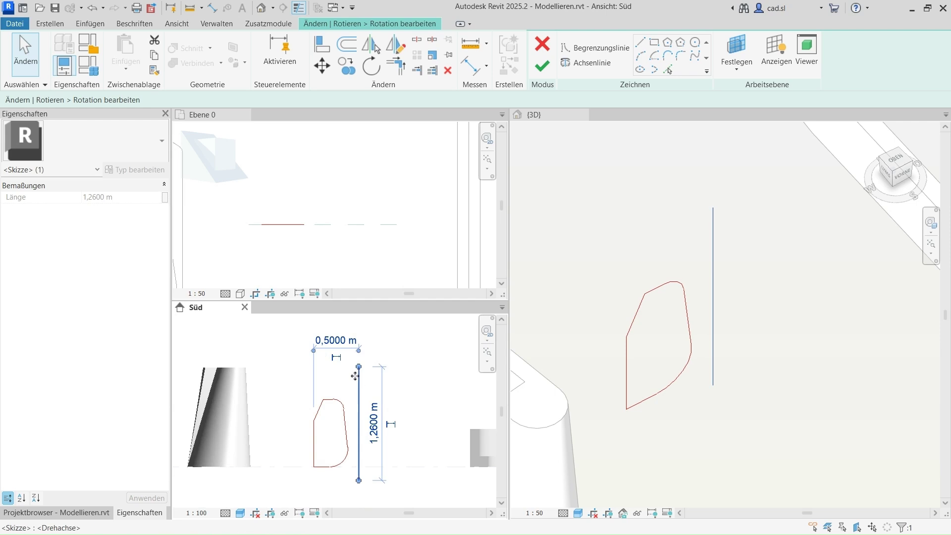
left_click(336, 339)
key("Return")
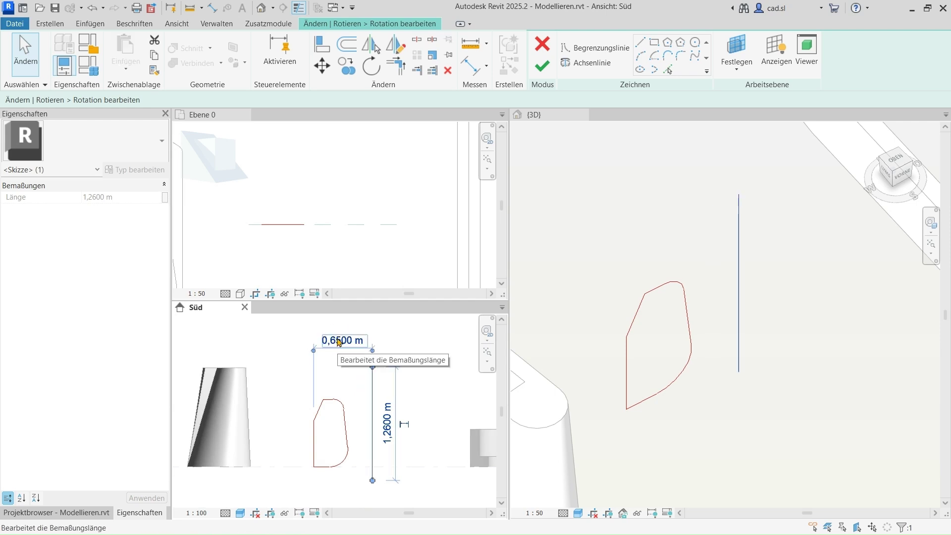
key("Escape")
scroll(335, 415, "up", 2)
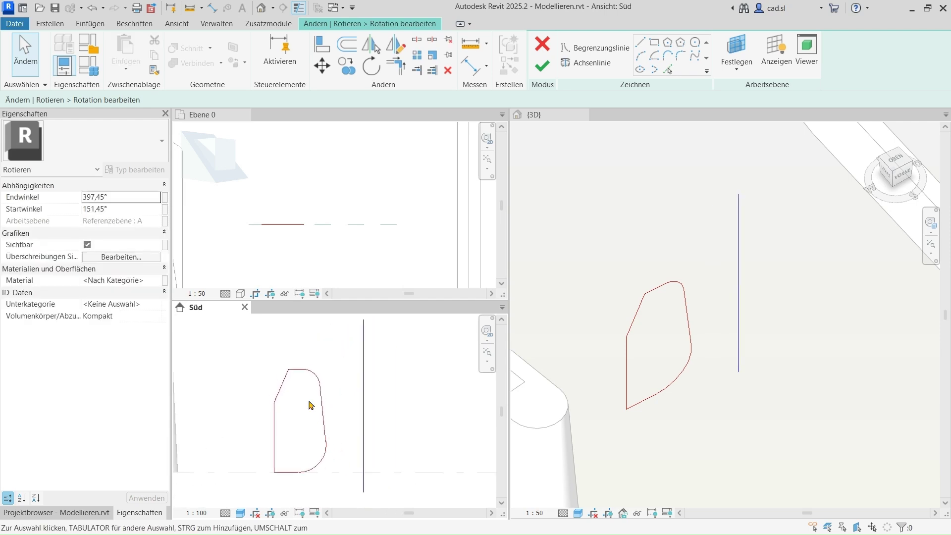
left_click(543, 67)
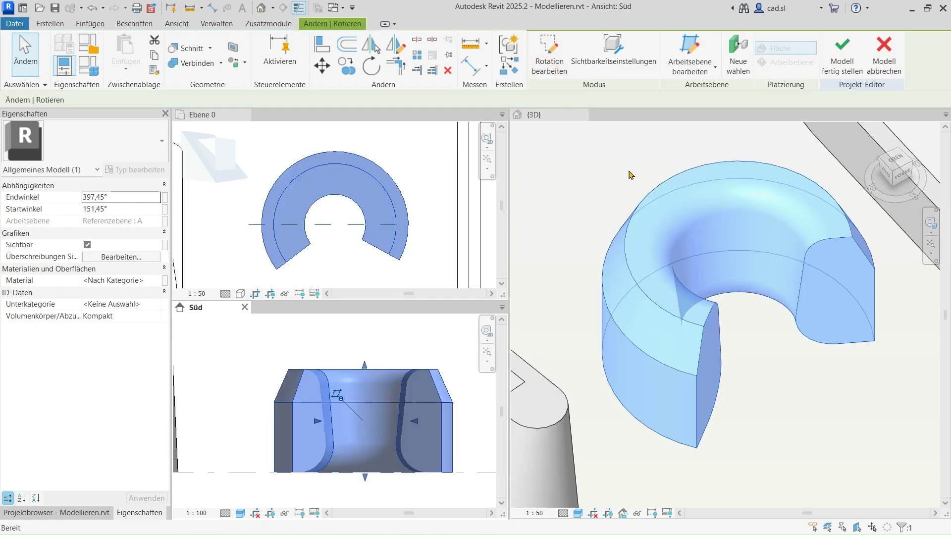
Select the hook-shaped L-profile sweep on Ebene 0 and reopen it with Edit Sweep.
left_click(568, 168)
left_click(567, 167)
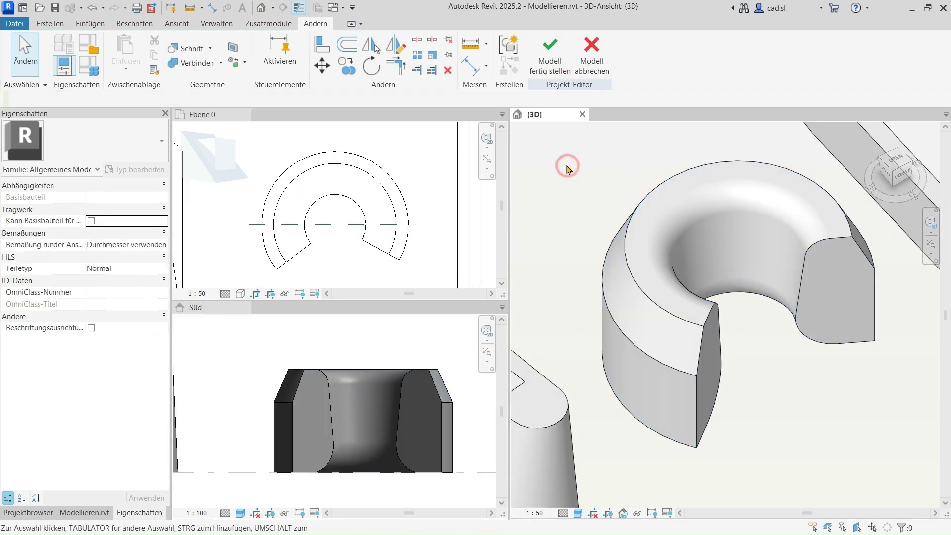
mouse_move(777, 359)
middle_mouse_down("shift")
mouse_move(759, 369)
mouse_move(756, 389)
mouse_move(752, 280)
mouse_move(726, 259)
mouse_move(730, 354)
mouse_move(743, 301)
mouse_move(733, 337)
middle_mouse_up("shift")
left_click(422, 162)
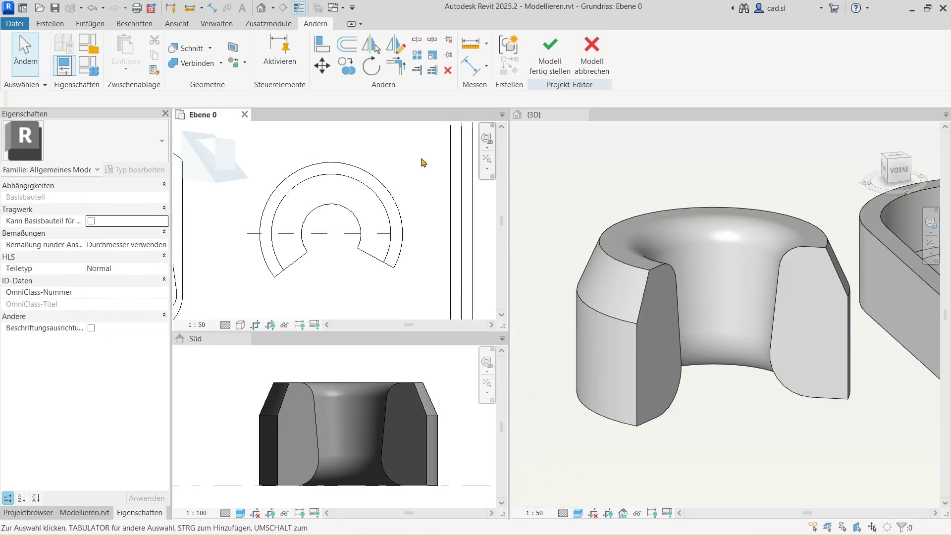
middle_click_drag(429, 166, 276, 155)
scroll(287, 176, "down", 2)
scroll(388, 442, "up", 3)
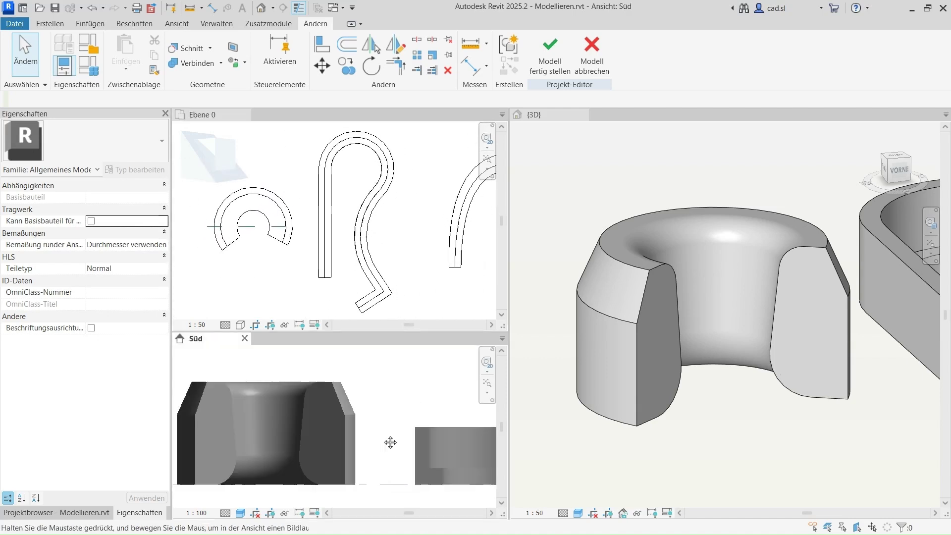
middle_click_drag(388, 441, 254, 426)
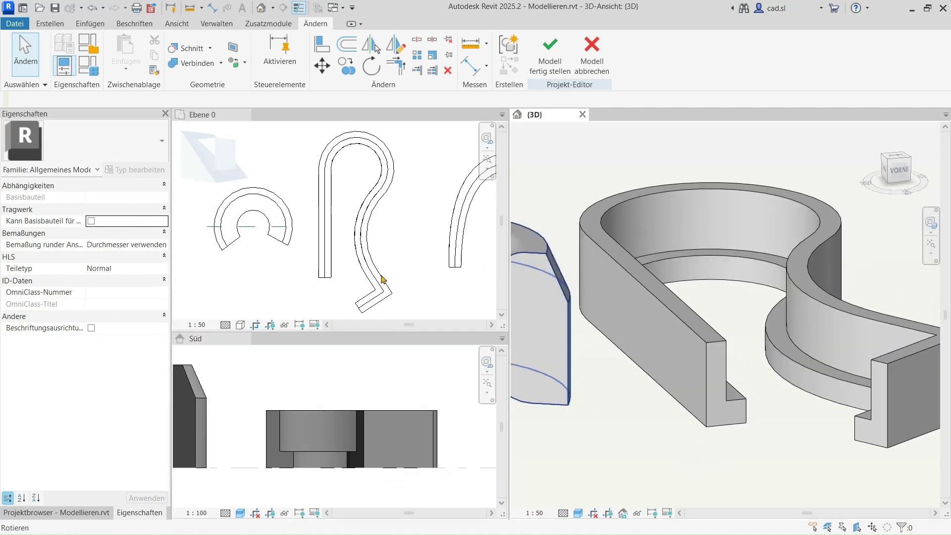
left_click(381, 277)
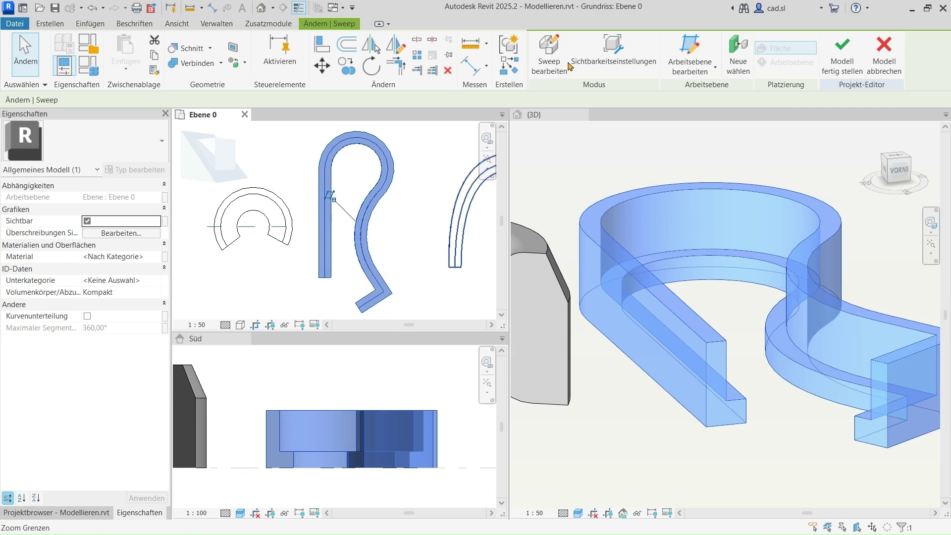
left_click(567, 65)
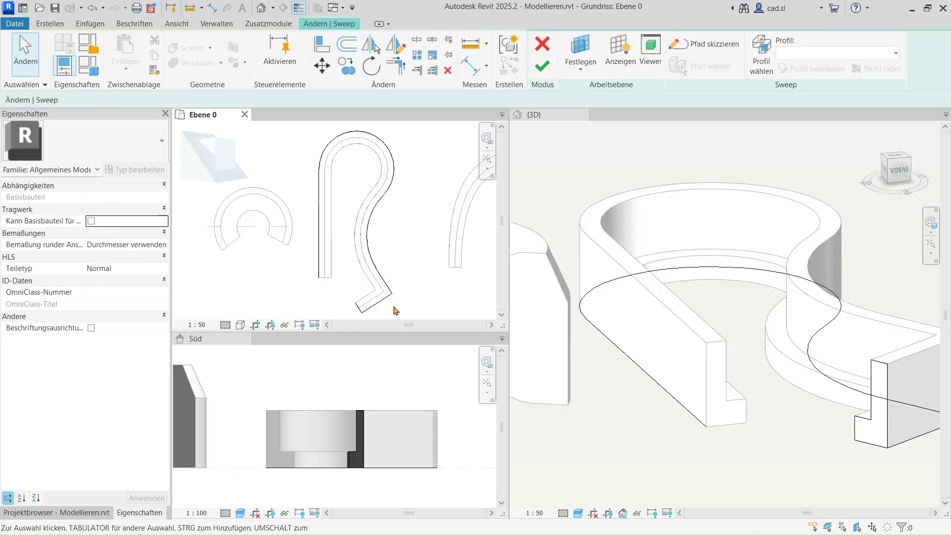
Open the sweep's path sketch with the hook's end in view.
middle_click_drag(395, 310, 393, 251)
scroll(411, 270, "up", 2)
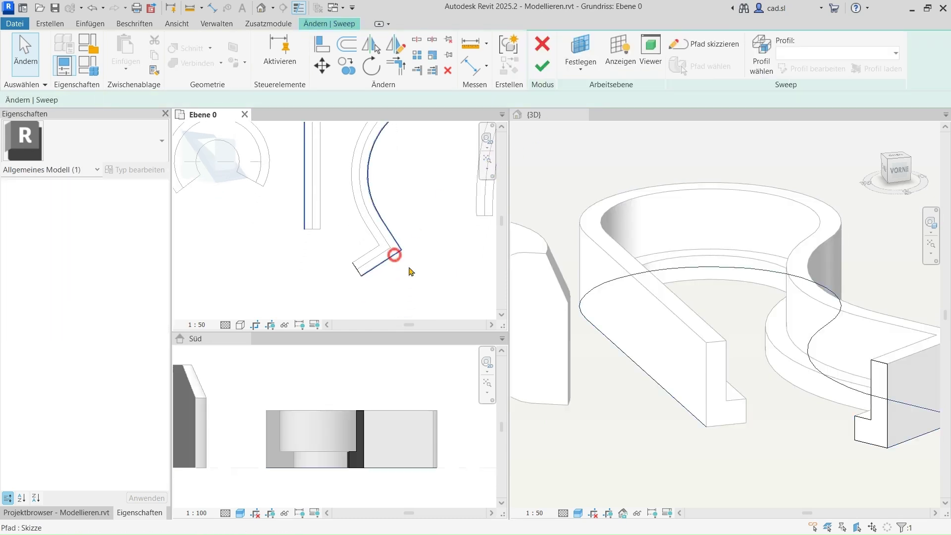
key("Escape")
left_click(703, 44)
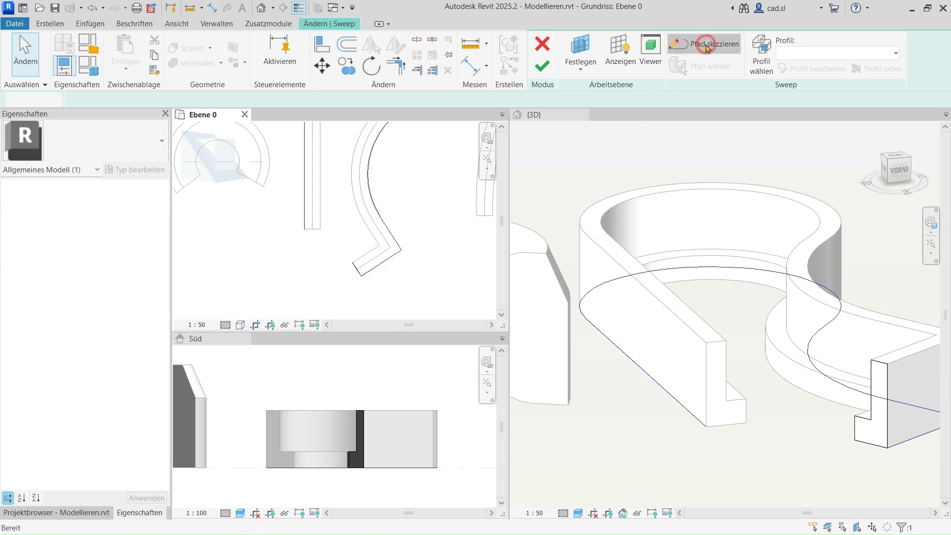
scroll(403, 262, "up", 2)
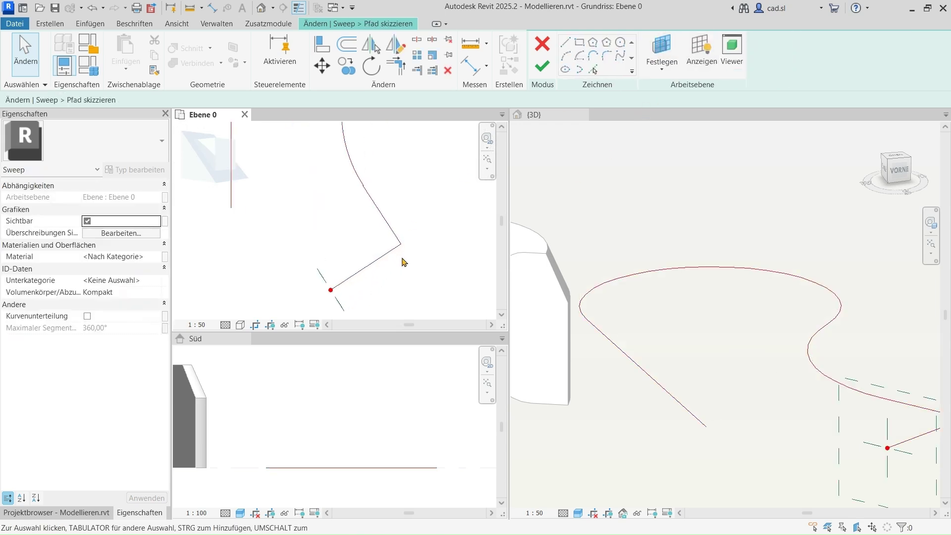
Round the path's lower bend with a 0,15 m fillet arc and finish the path.
left_click(604, 58)
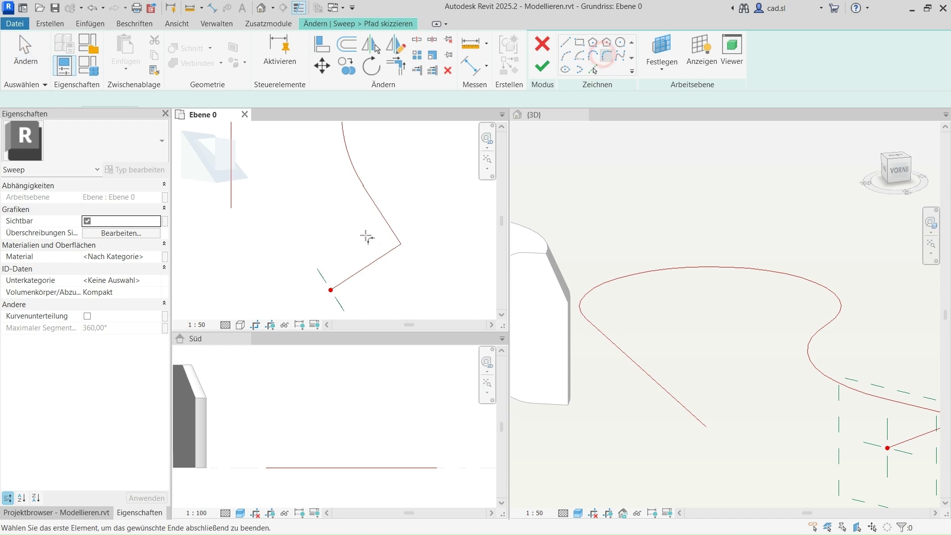
left_click(371, 204)
left_click(372, 266)
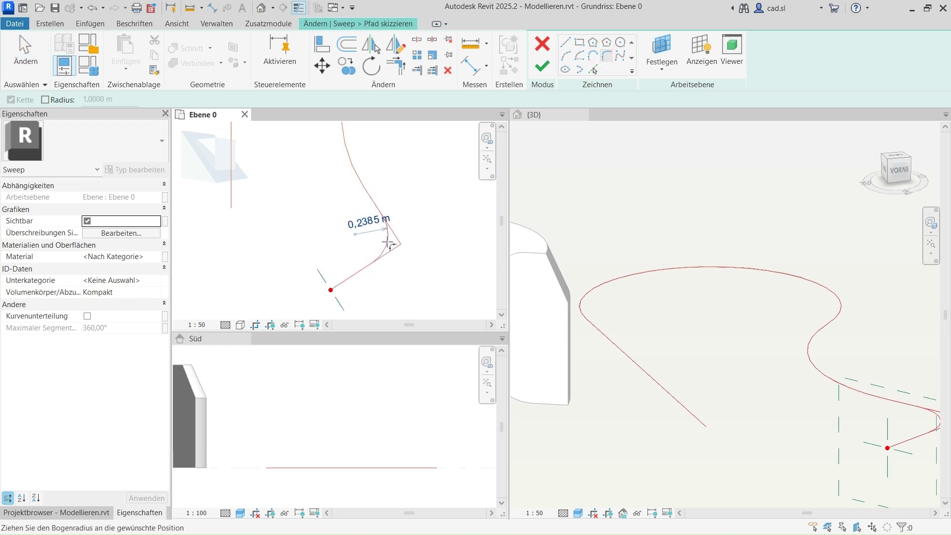
scroll(389, 244, "up", 2)
left_click(383, 257)
type("0,")
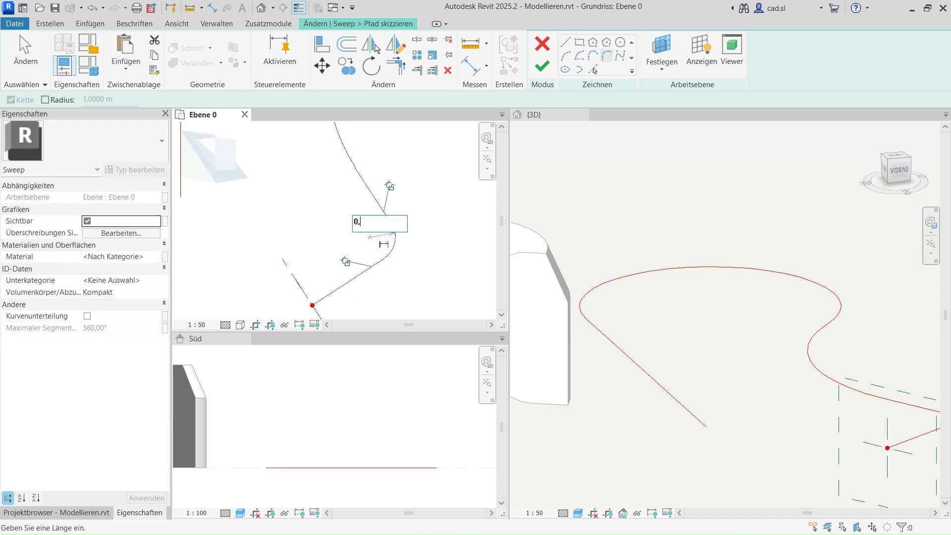
type("15")
key("Return")
scroll(433, 227, "down", 2)
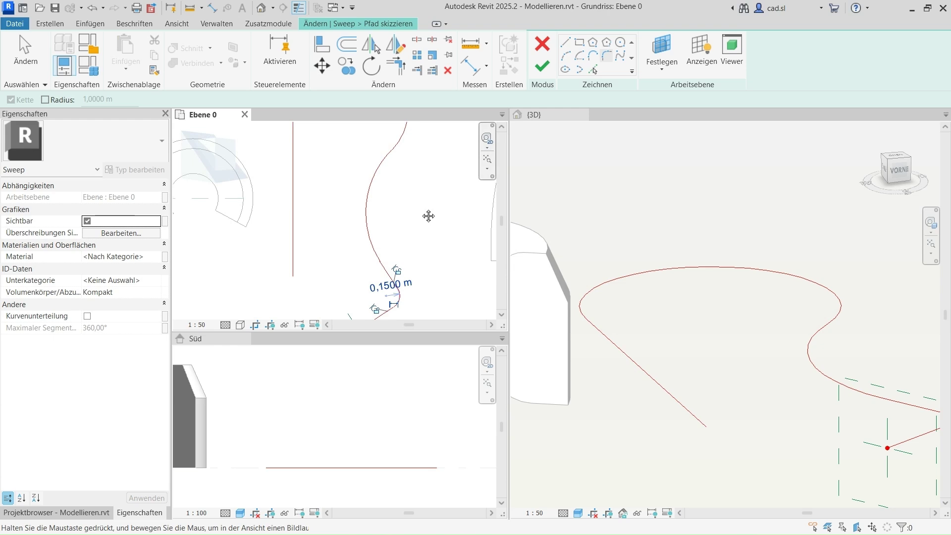
scroll(429, 215, "down", 2)
mouse_move(758, 325)
middle_mouse_down()
mouse_move(748, 316)
mouse_move(738, 326)
middle_mouse_up()
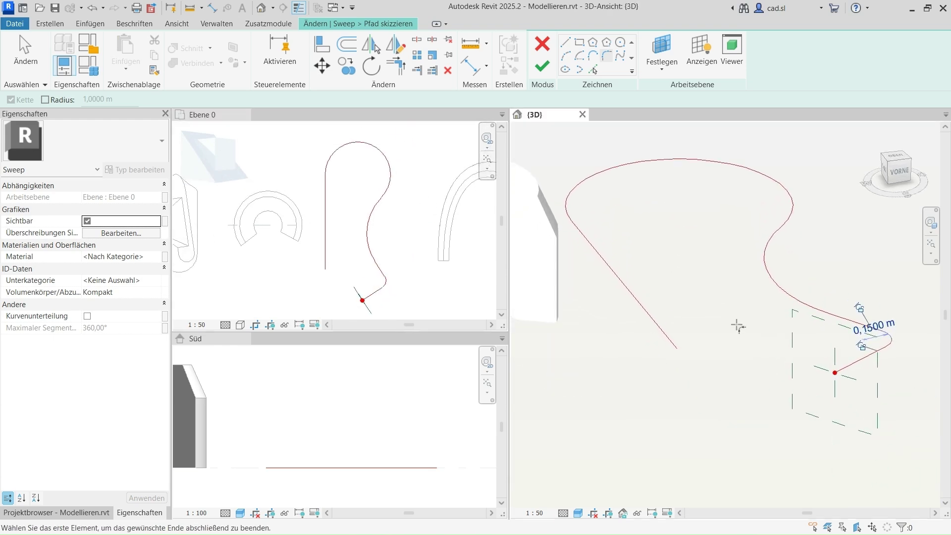
left_click(542, 65)
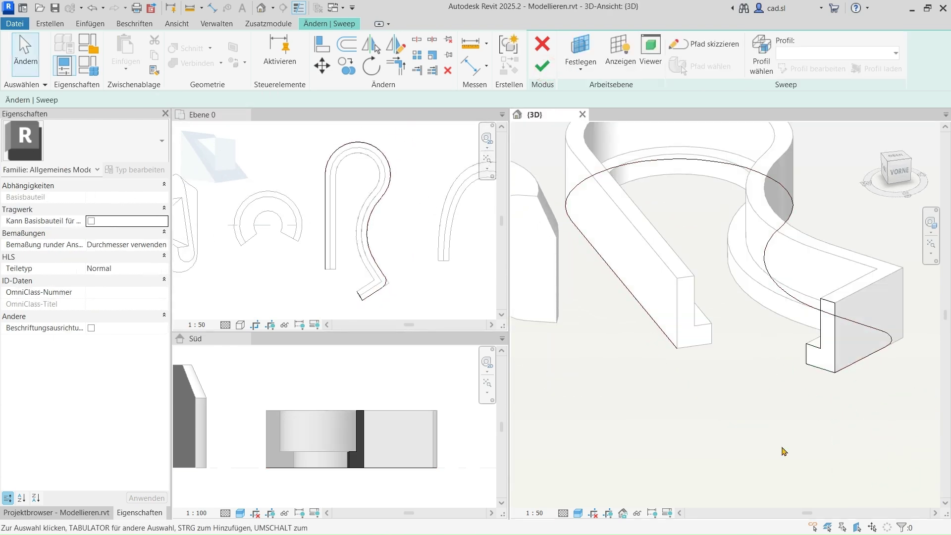
Attempt to finish the sweep, then cancel the 'Sweep kann nicht erstellt werden' error.
left_click(544, 67)
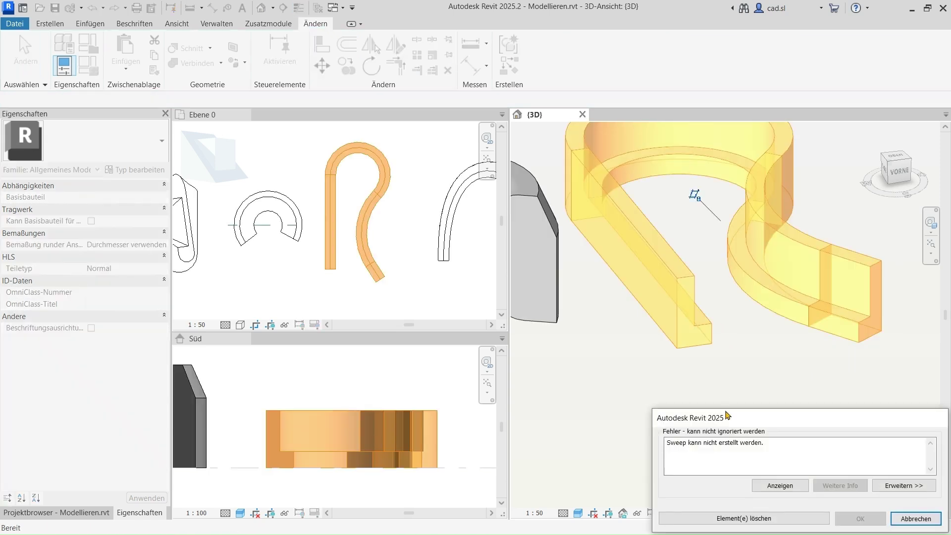
left_click_drag(715, 411, 645, 335)
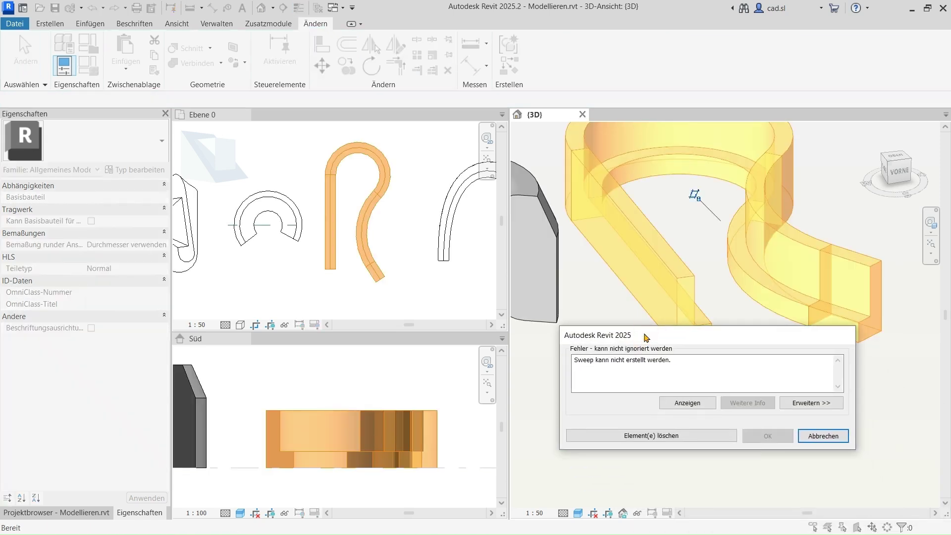
left_click(820, 436)
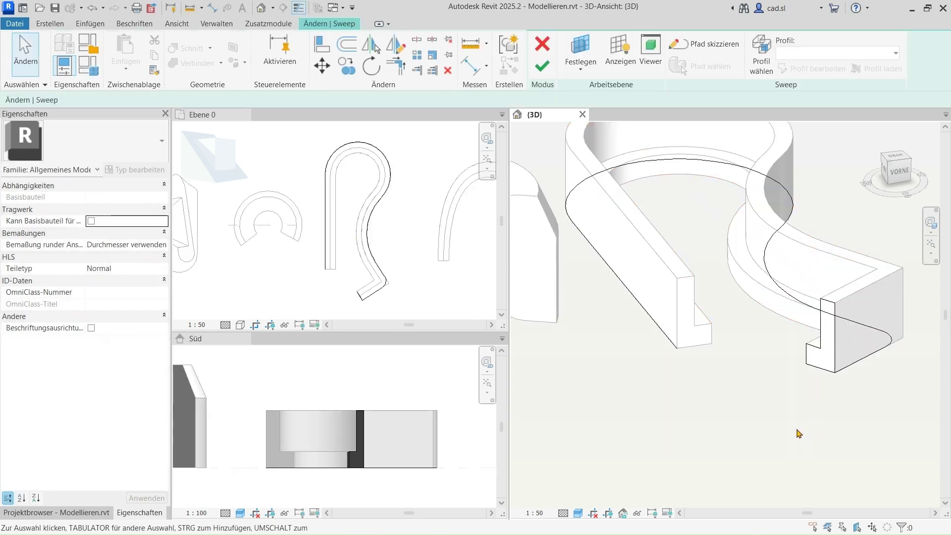
Measure the 0,2000 m distance between two references at the path's end.
left_click(474, 46)
left_click(807, 362)
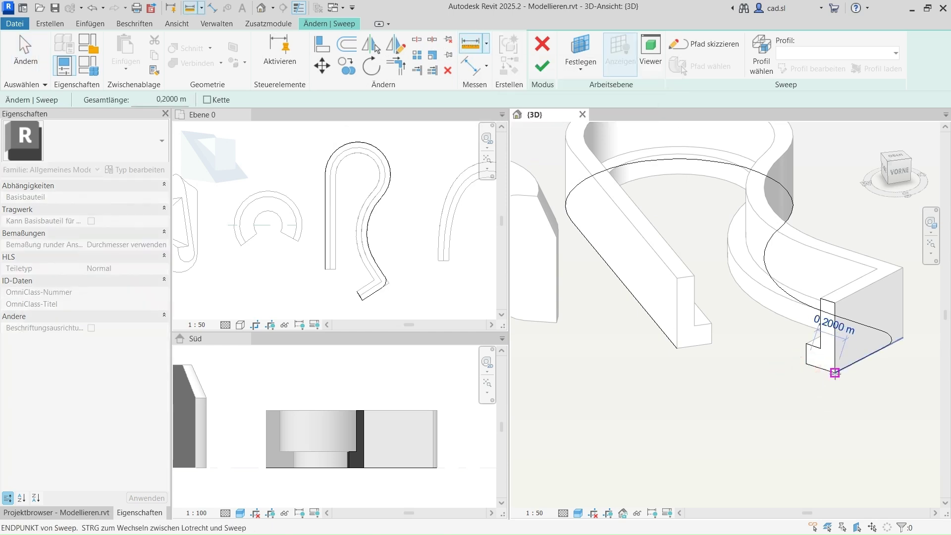
left_click(835, 373)
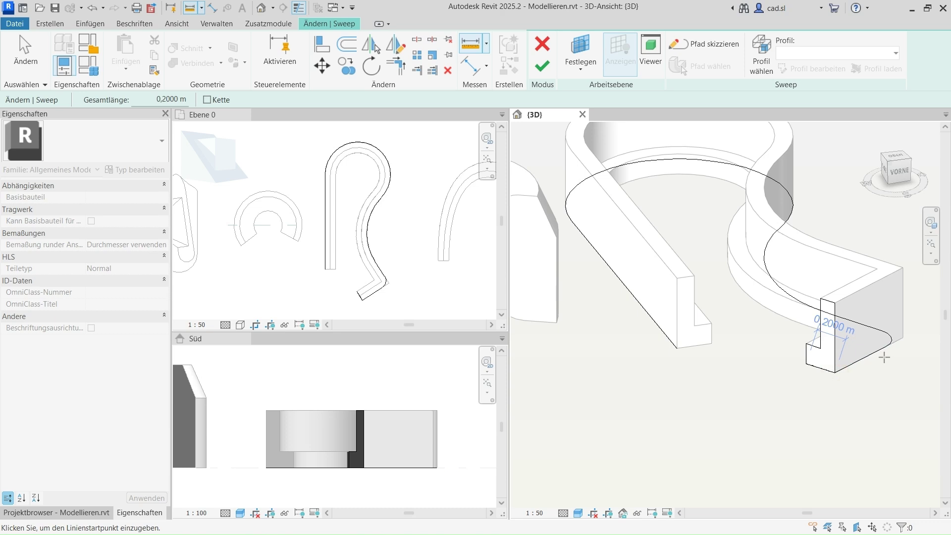
Mirror all six L-shaped profile lines about the profile's vertical line.
key("Escape")
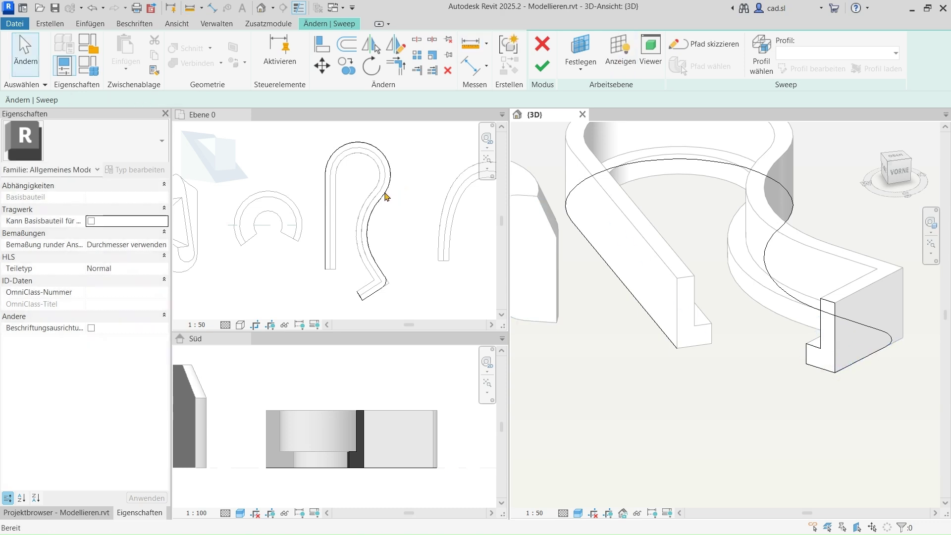
left_click(759, 58)
left_click(806, 70)
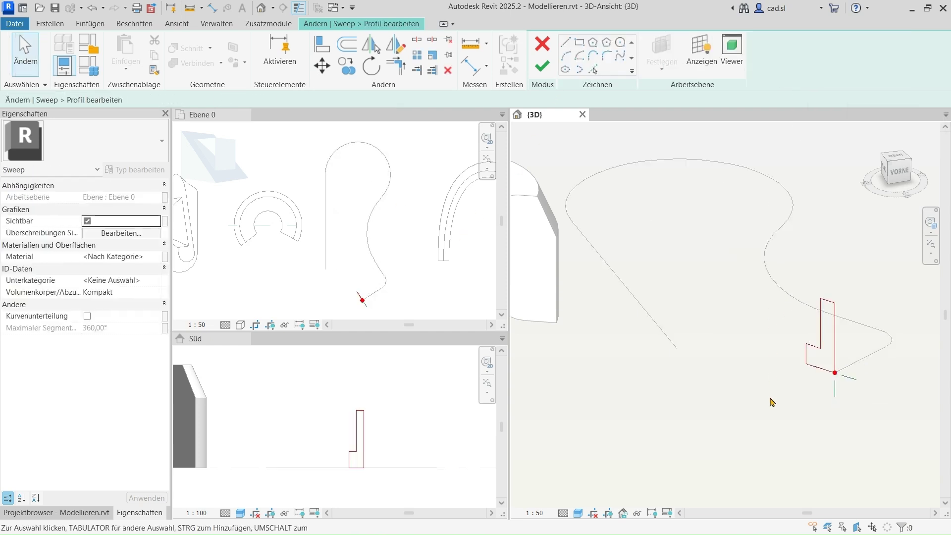
left_click(805, 356)
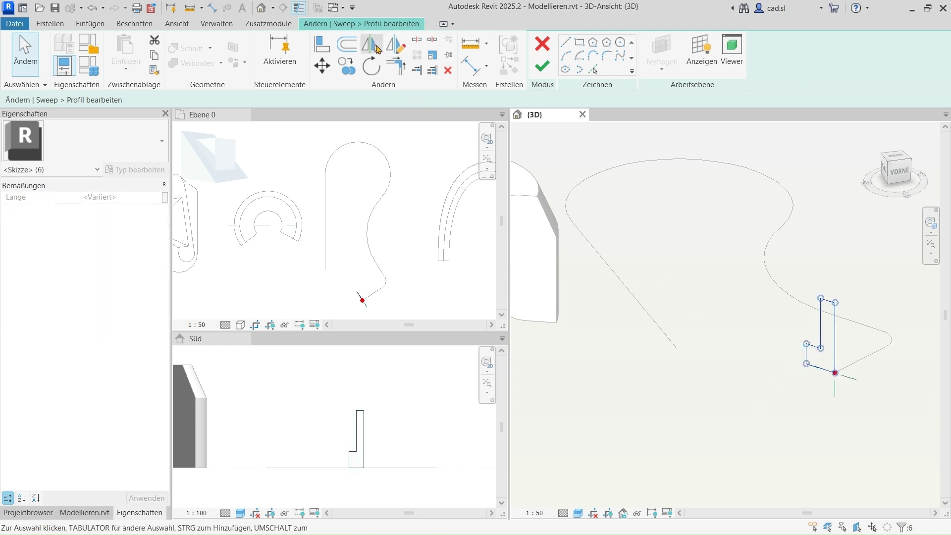
left_click(378, 48)
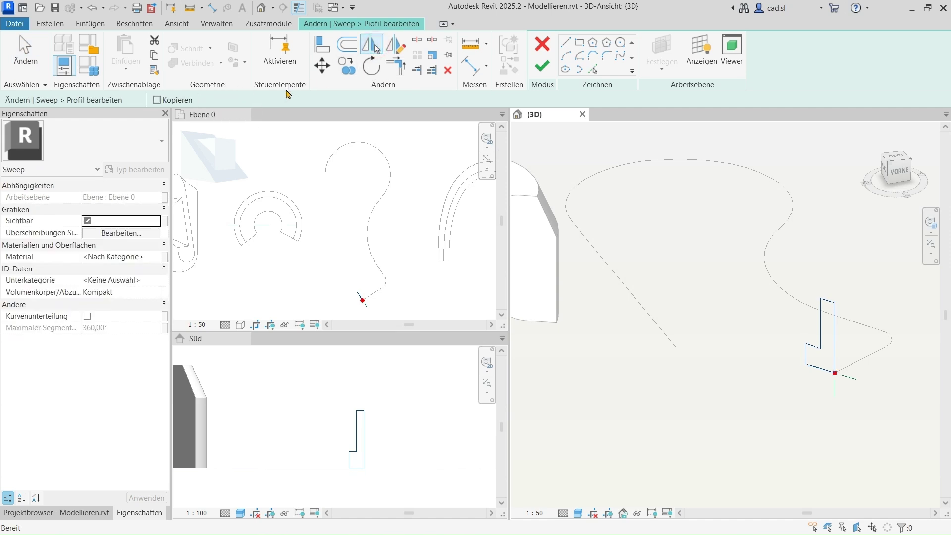
left_click(836, 355)
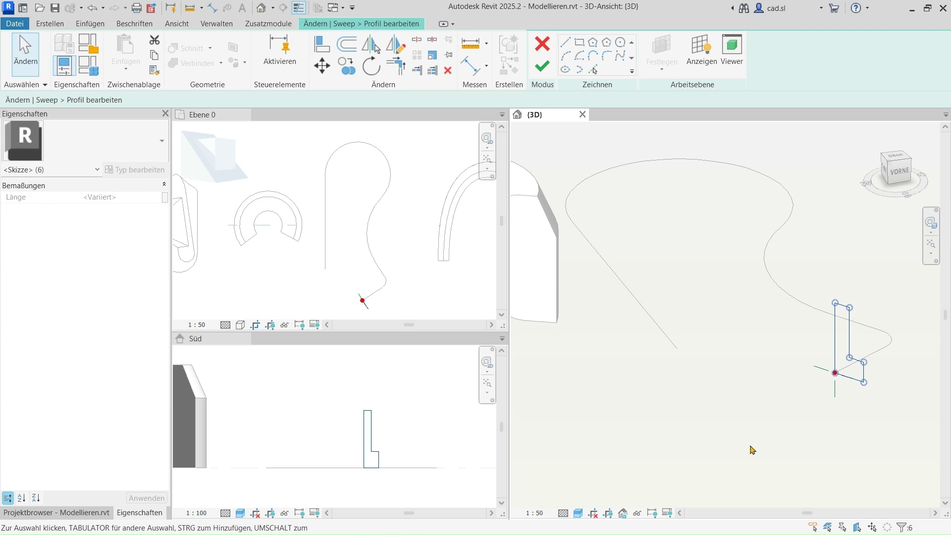
Finish the mirrored profile and the sweep to produce the clip solid.
key("Escape")
left_click(542, 66)
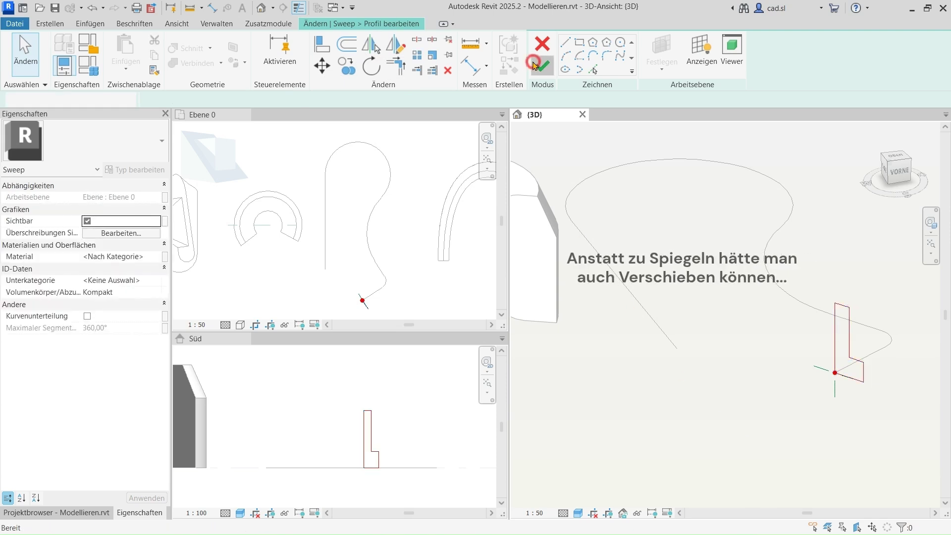
left_click(548, 77)
left_click(744, 436)
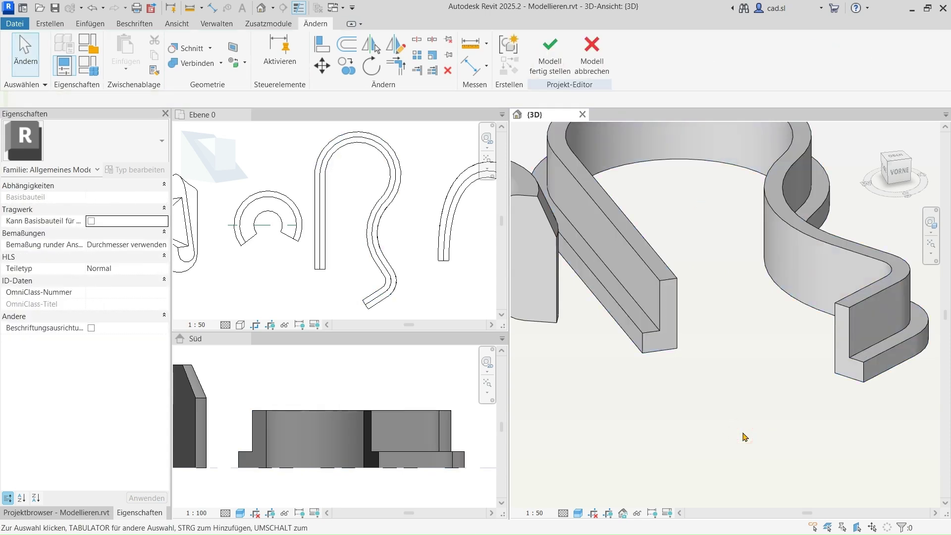
Undo finishing the sweep, returning to the profile edit, and finish the profile again.
middle_click_drag(752, 352, 760, 412)
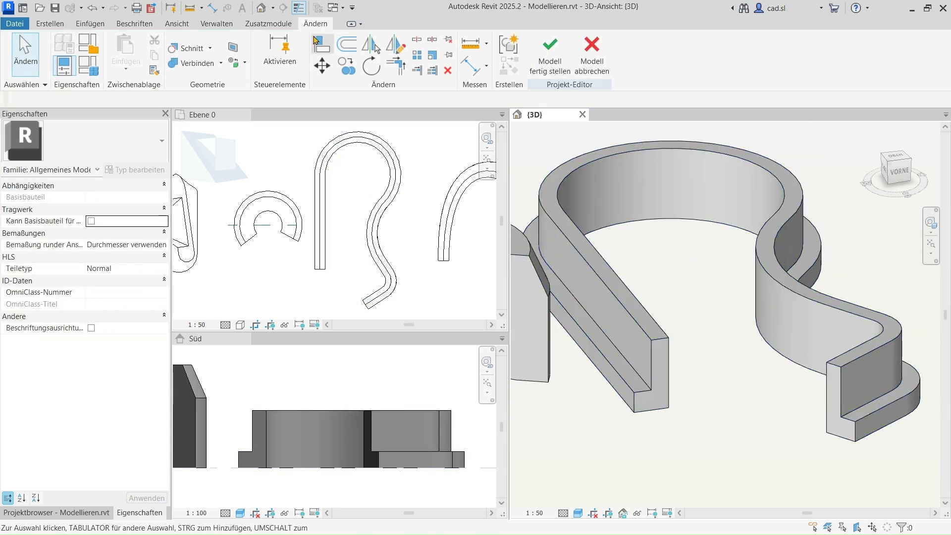
left_click(92, 9)
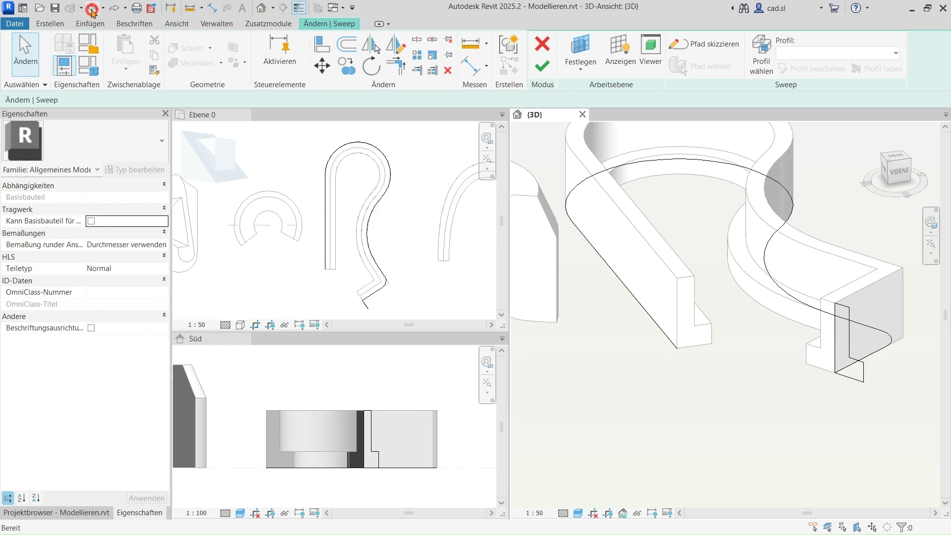
left_click(92, 9)
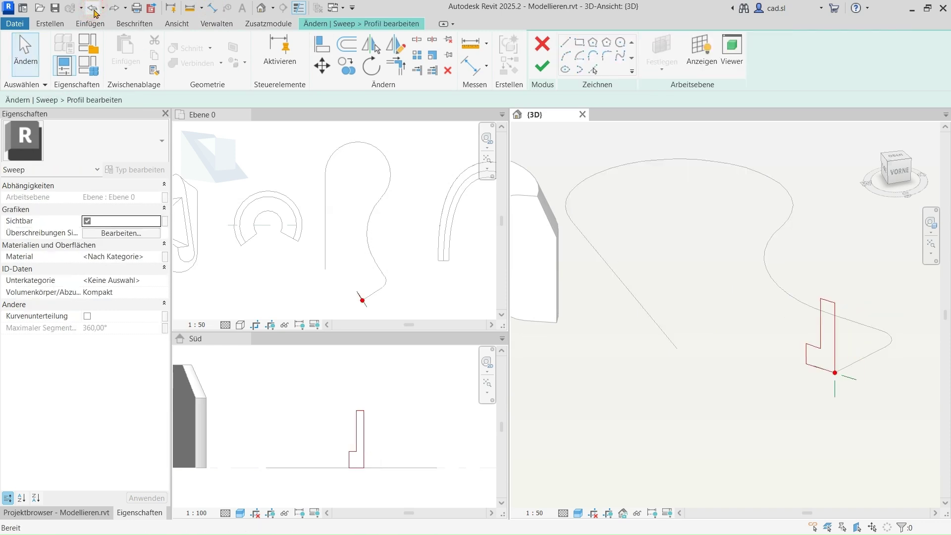
left_click(542, 69)
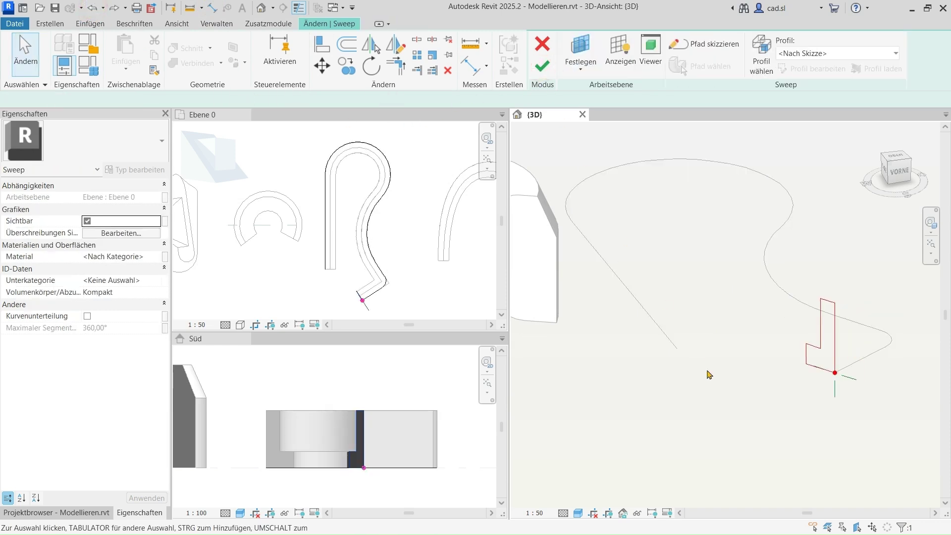
Change the path's end fillet arc radius to 0,22 m and finish path and sweep.
left_click(703, 44)
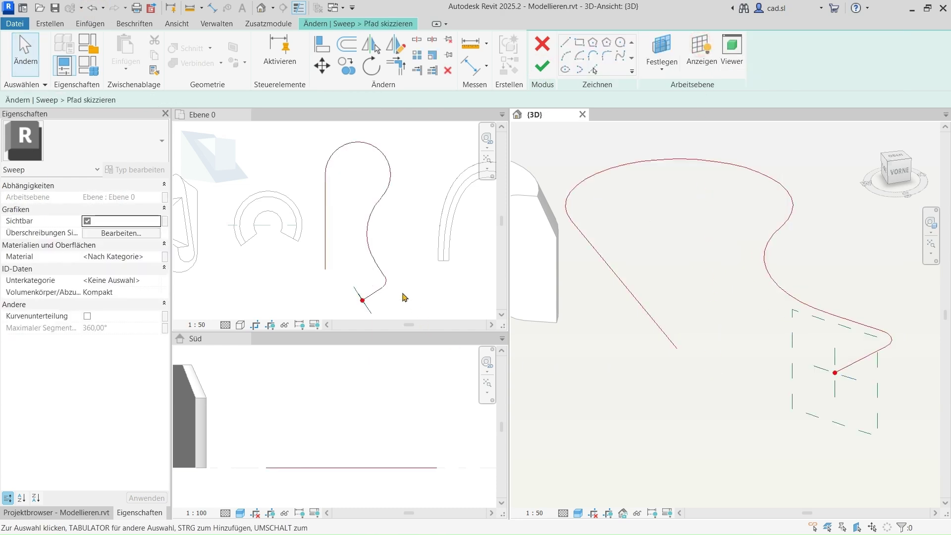
scroll(404, 298, "up", 3)
scroll(391, 282, "up", 2)
left_click(390, 276)
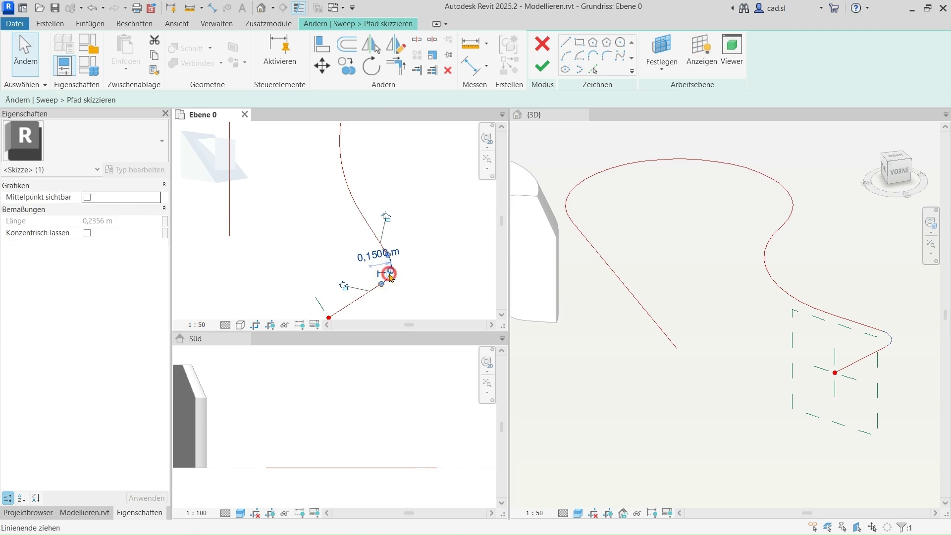
left_click(369, 251)
type("0,22")
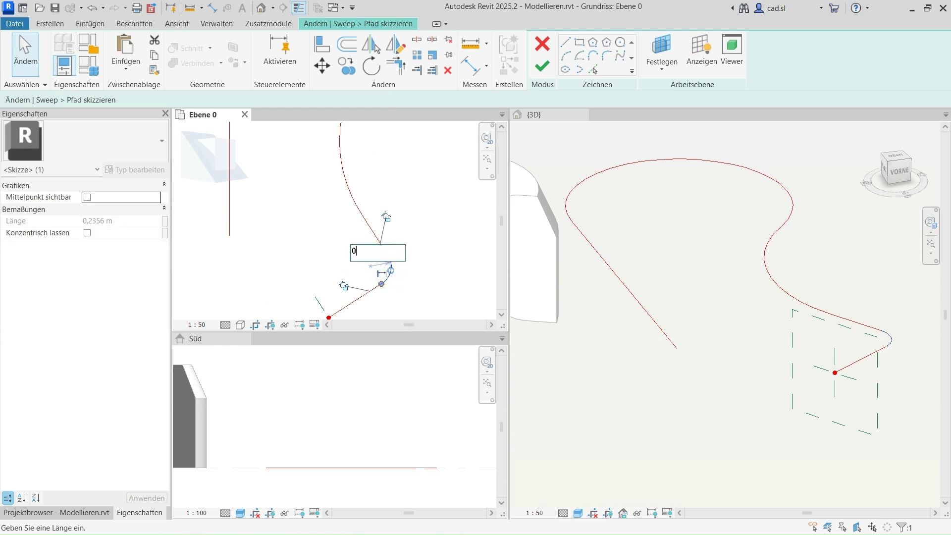
key("Return")
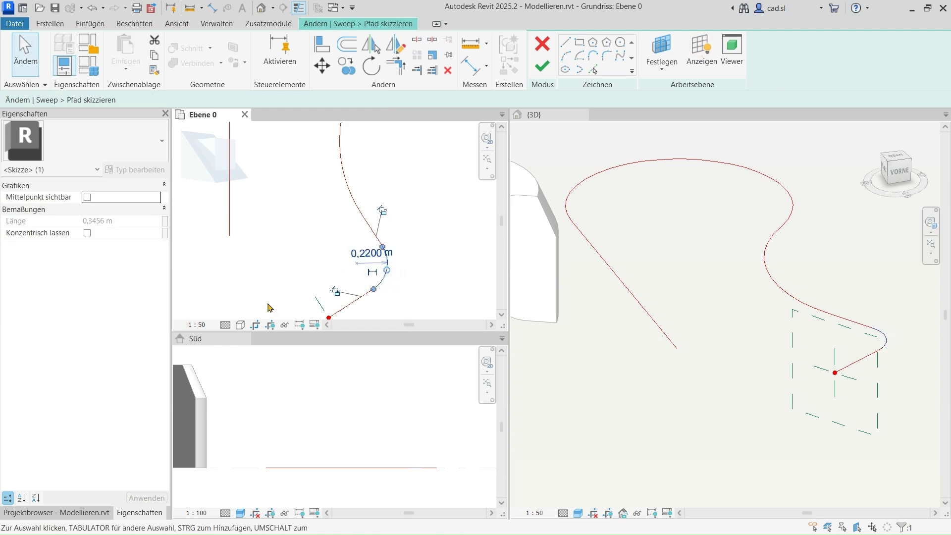
left_click(267, 308)
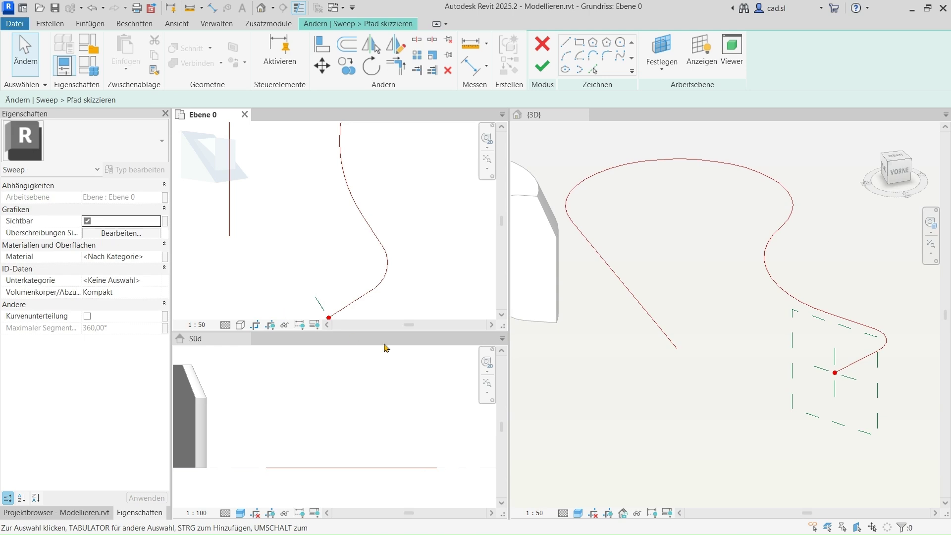
left_click(543, 67)
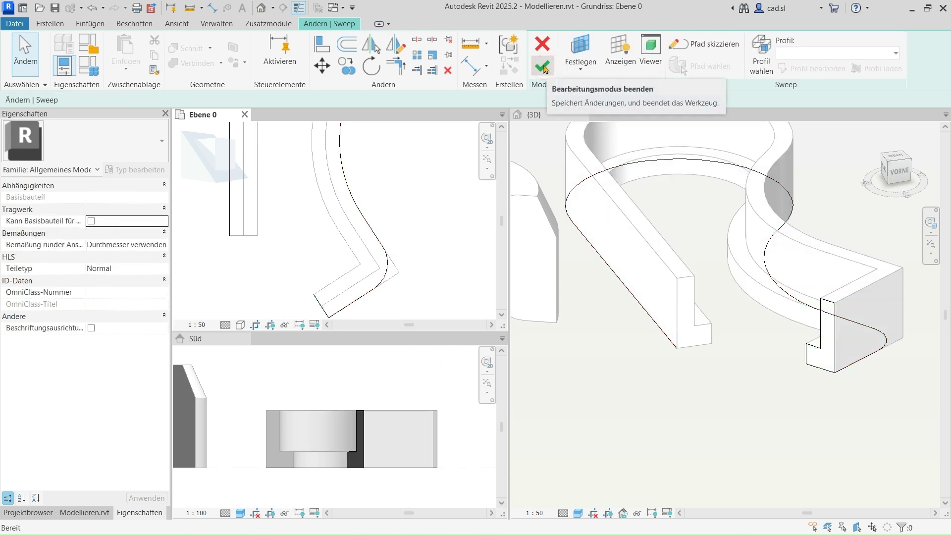
left_click(544, 67)
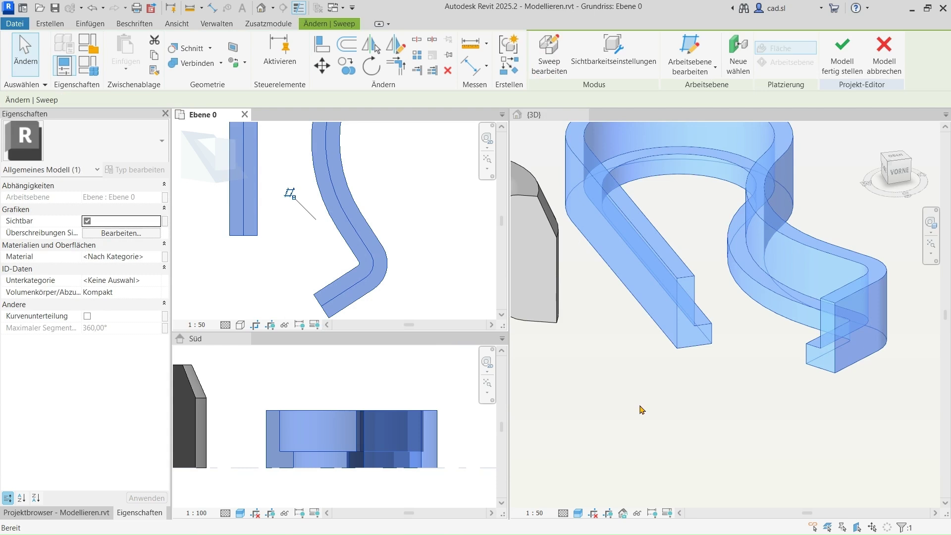
Switch to the Ebene 0 plan view zoomed onto the sweep's bend.
left_click(641, 409)
left_click(431, 292)
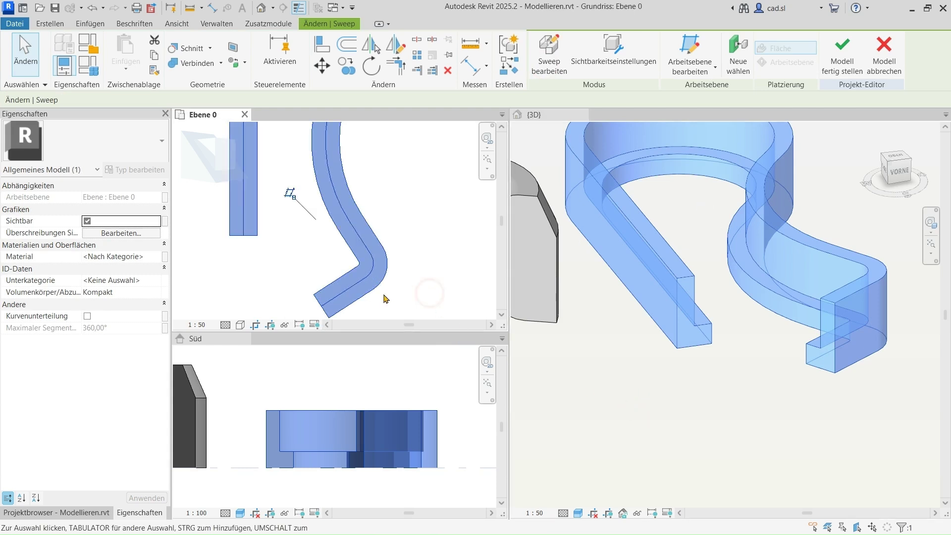
scroll(386, 299, "up", 2)
scroll(384, 297, "up", 2)
middle_click_drag(384, 297, 405, 281)
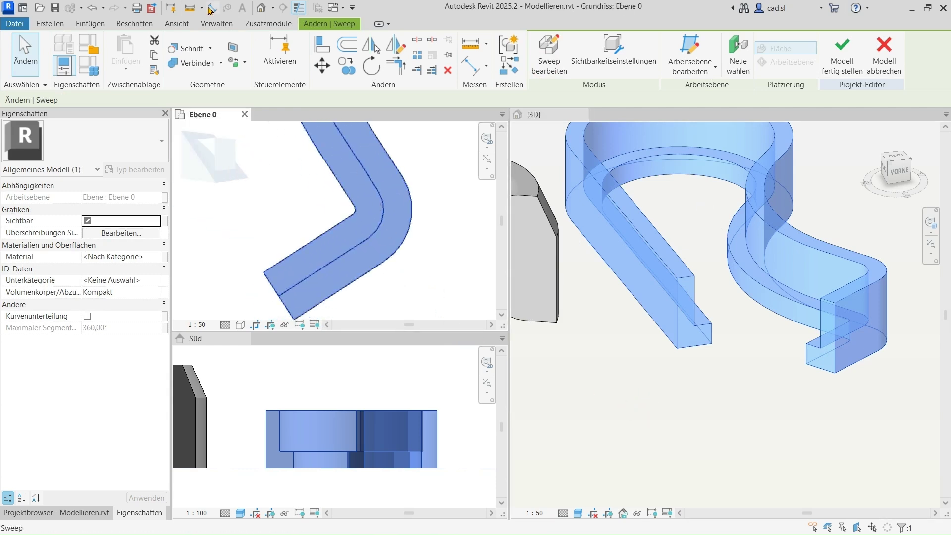
Place radial dimensions on the outer (R 22) and inner (R 2) bend arcs.
left_click(208, 8)
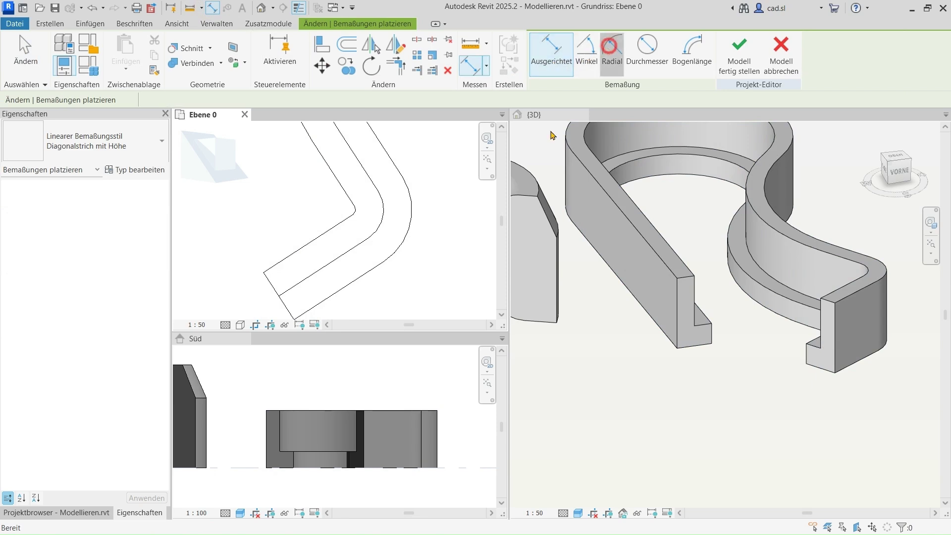
left_click(408, 227)
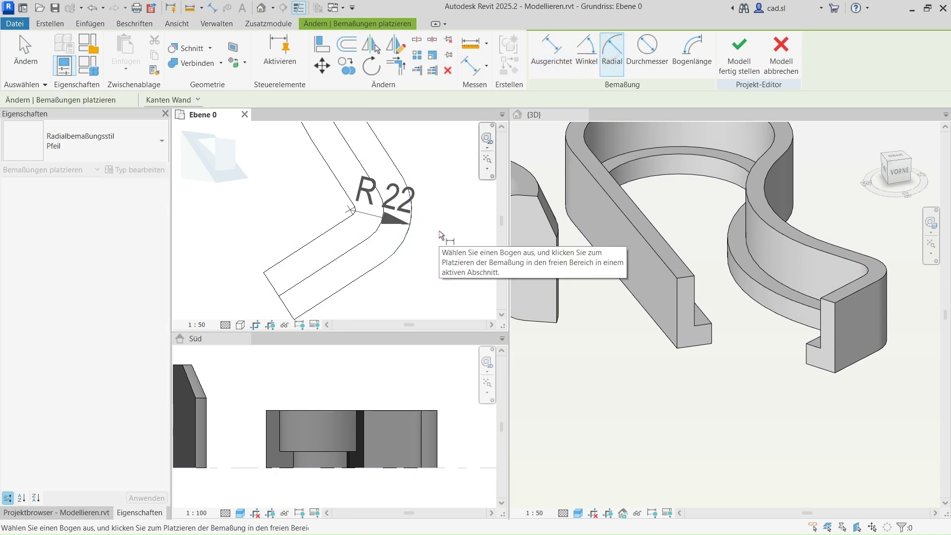
left_click(439, 231)
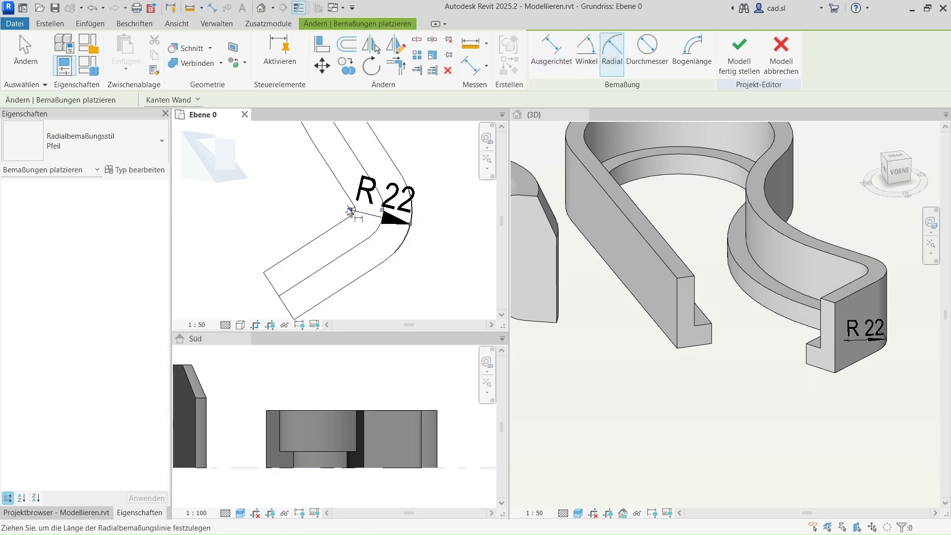
left_click_drag(417, 232, 456, 241)
scroll(469, 242, "up", 2)
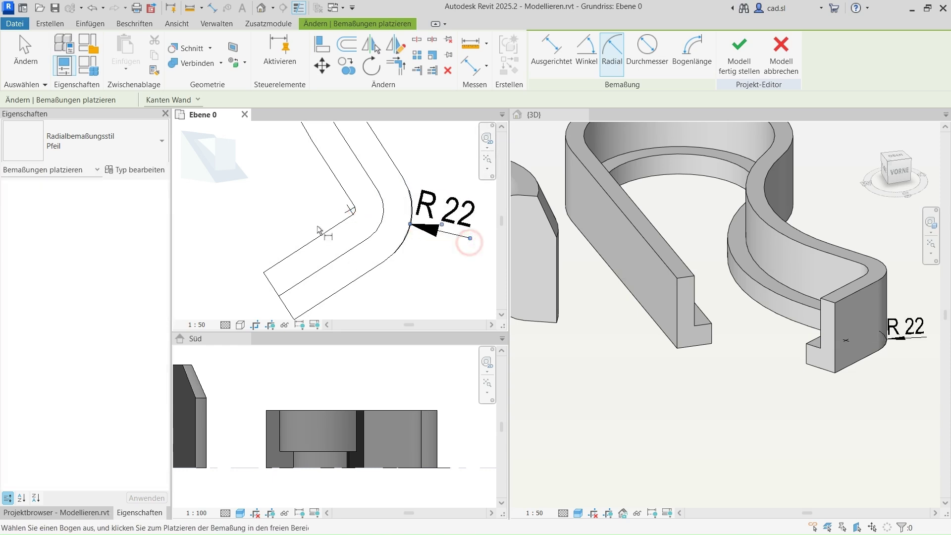
scroll(361, 213, "up", 3)
scroll(361, 223, "up", 2)
left_click(360, 223)
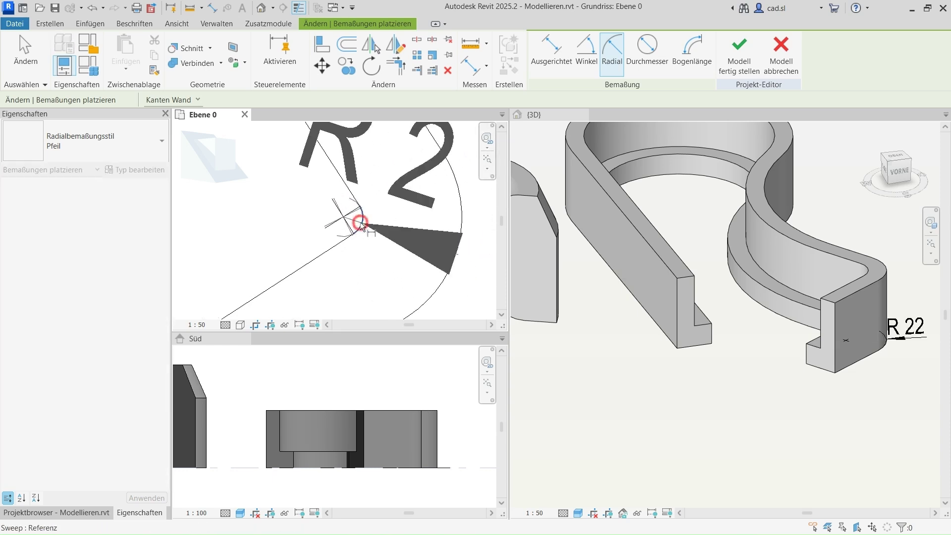
left_click(393, 238)
scroll(379, 256, "down", 2)
scroll(379, 257, "down", 3)
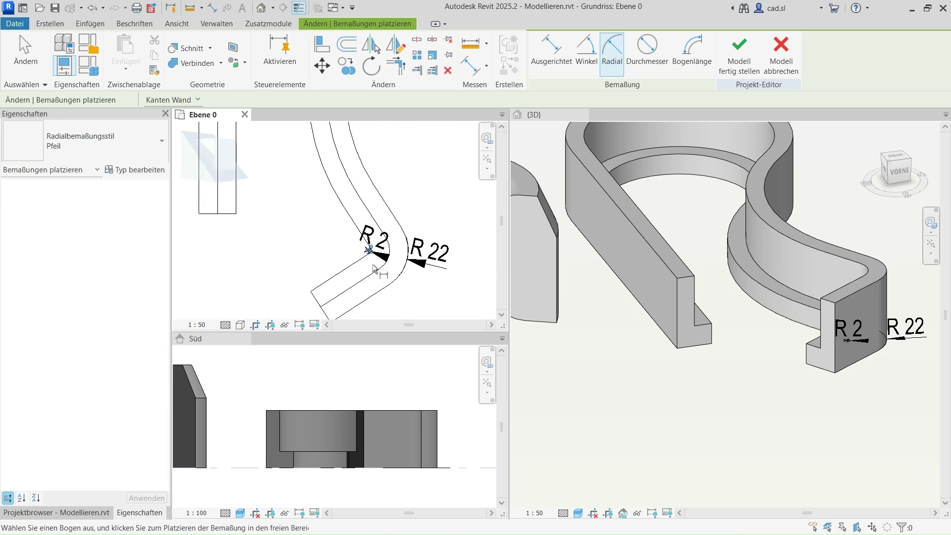
Delete both the R 22 and R 2 radial dimensions.
key("Escape")
key("Escape")
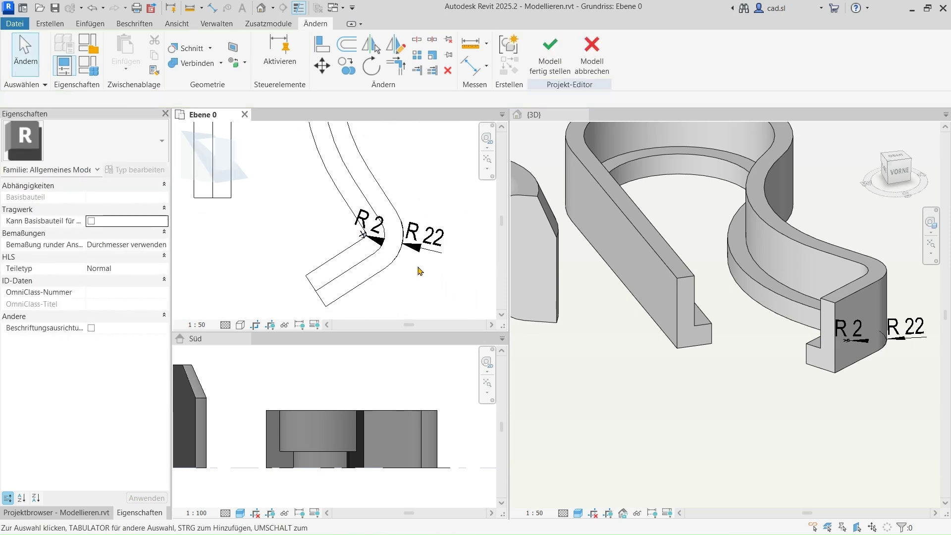
left_click(420, 252)
left_click(371, 227, "ctrl")
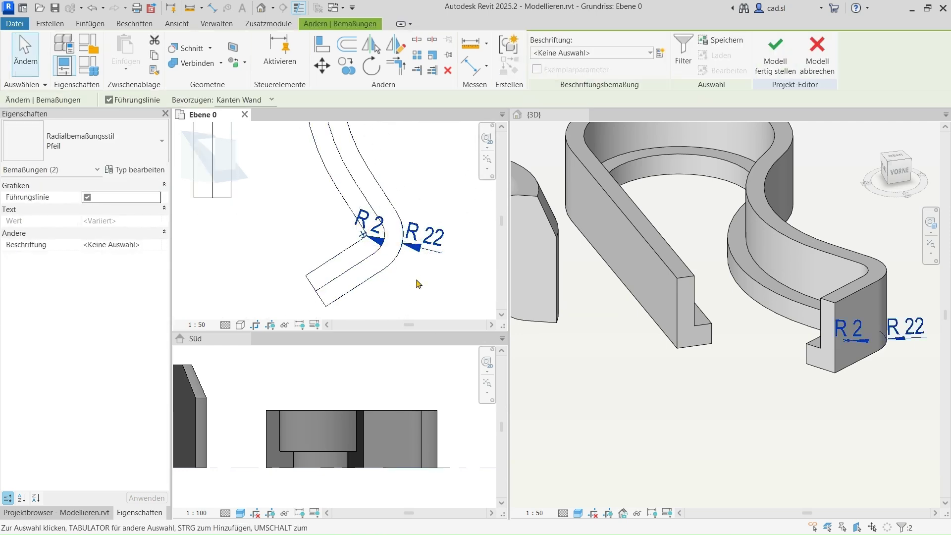
key("Delete")
scroll(654, 396, "down", 3)
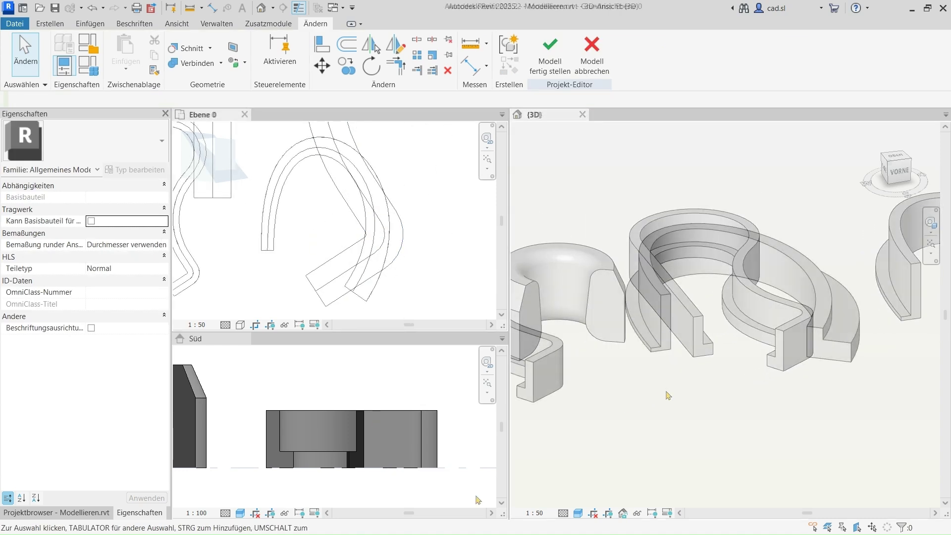
From the south elevation, open the sweep blend's path sketch and move the spline's lower end outward.
left_click(297, 453)
scroll(396, 365, "up", 3)
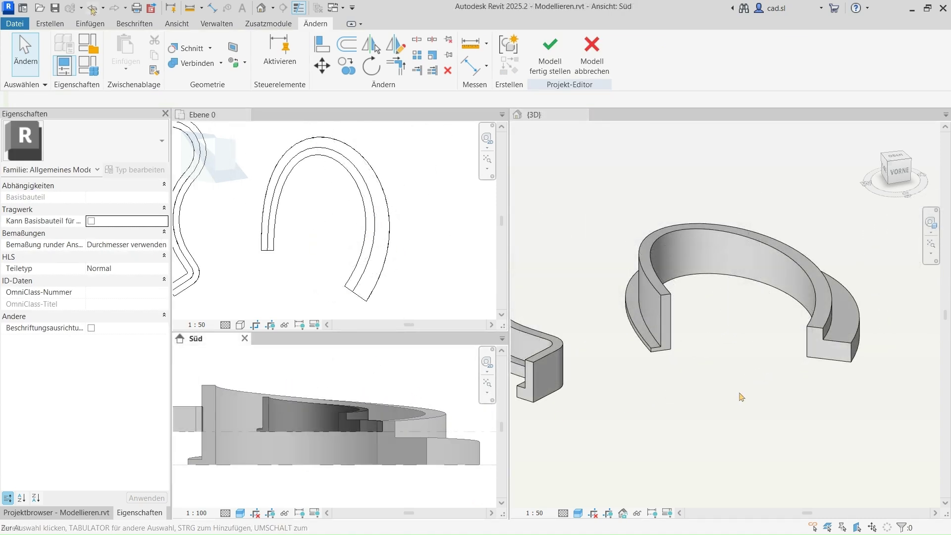
left_click(374, 197)
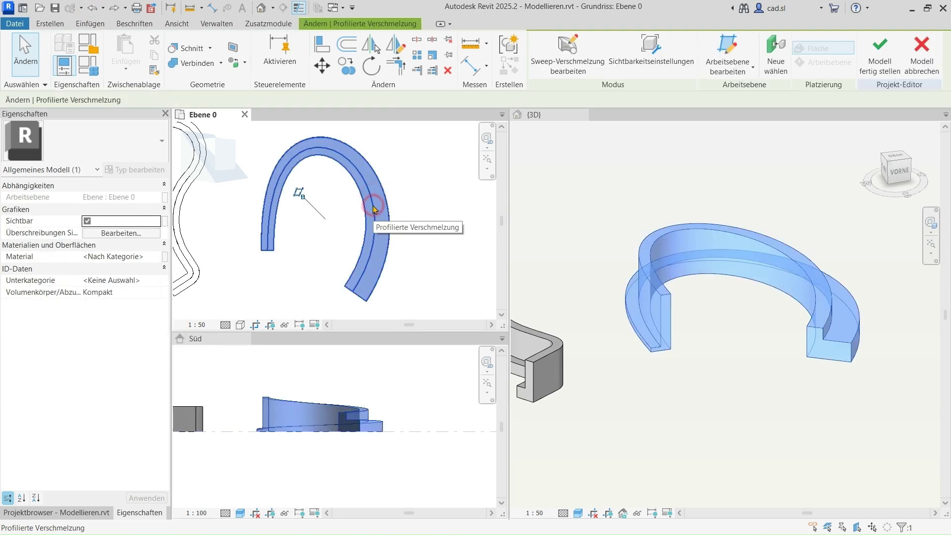
left_click(573, 66)
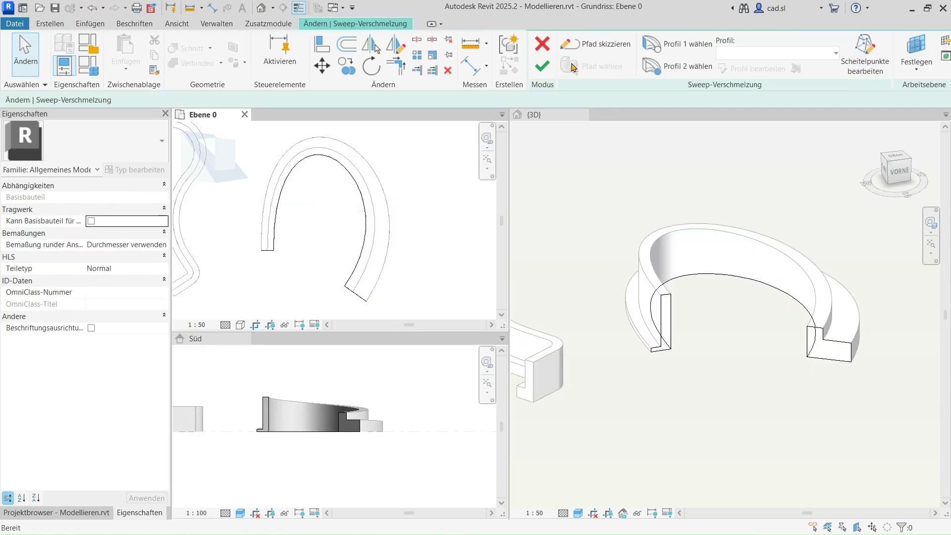
left_click(578, 44)
left_click(365, 222)
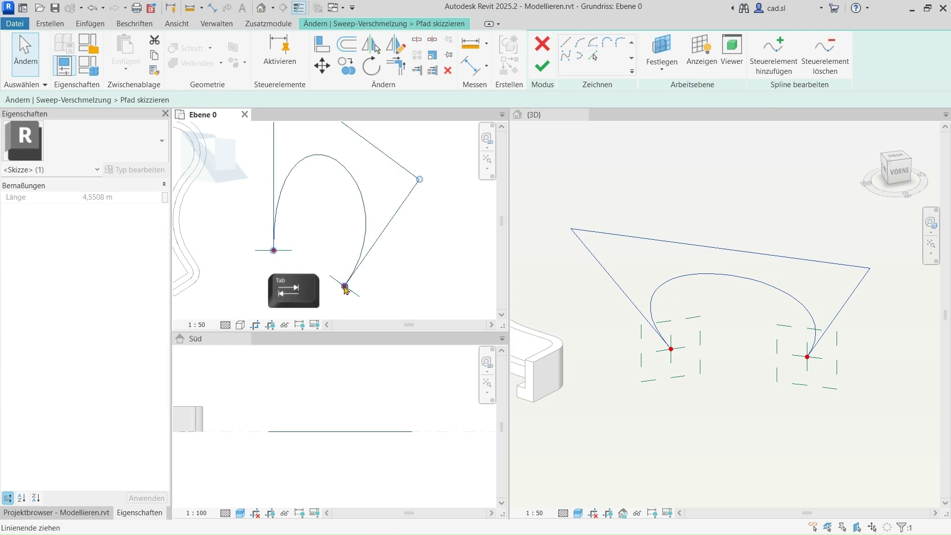
left_click_drag(345, 287, 380, 293)
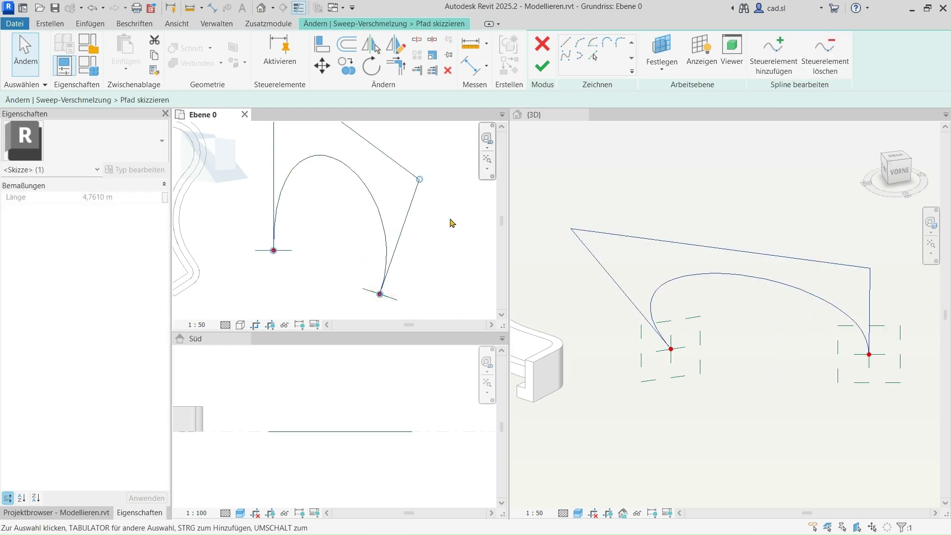
left_click(760, 49)
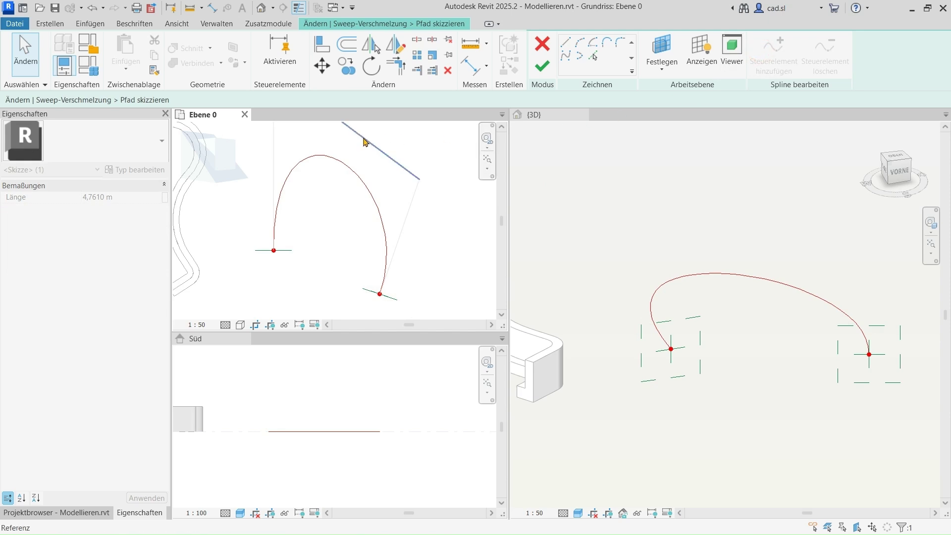
Drag the spline's control points and end point to form a longer, wider loop.
left_click(364, 142)
middle_click_drag(329, 198, 312, 218)
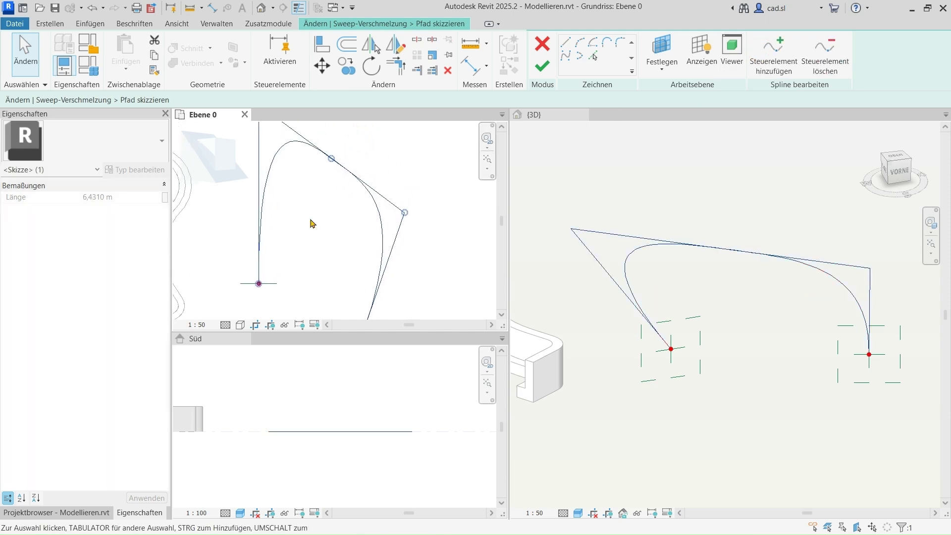
scroll(312, 219, "down", 2)
left_click_drag(373, 220, 438, 229)
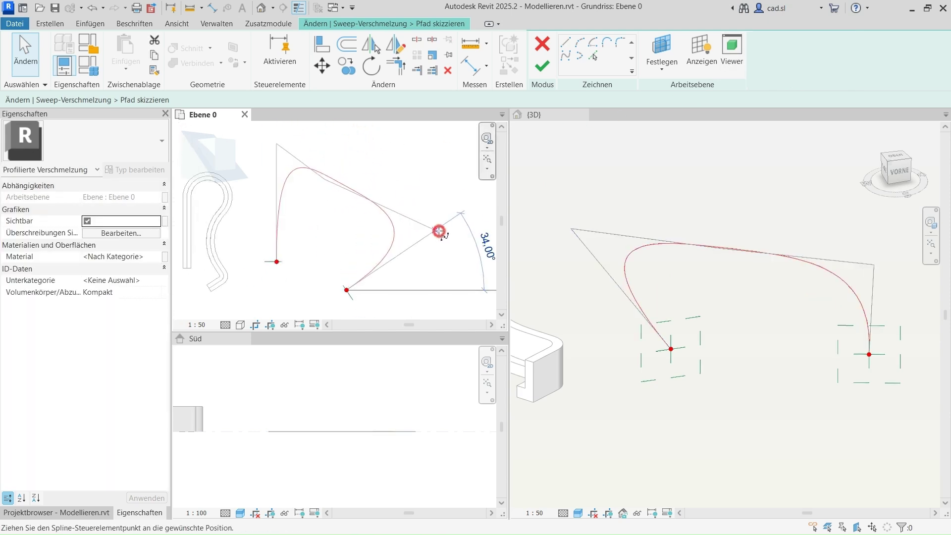
left_click_drag(347, 290, 386, 306)
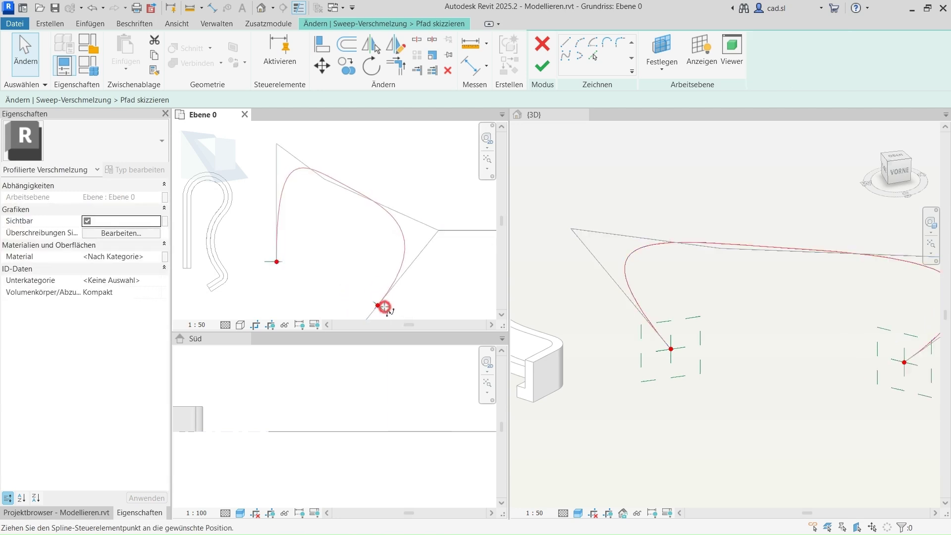
mouse_move(438, 230)
left_mouse_down()
mouse_move(453, 297)
mouse_move(446, 304)
left_mouse_up()
left_click_drag(325, 181, 446, 208)
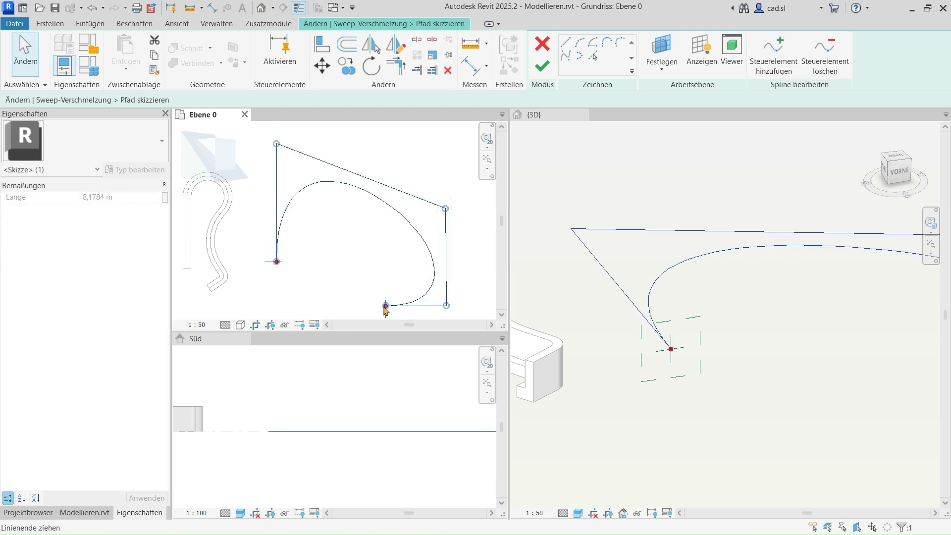
left_click_drag(385, 306, 341, 306)
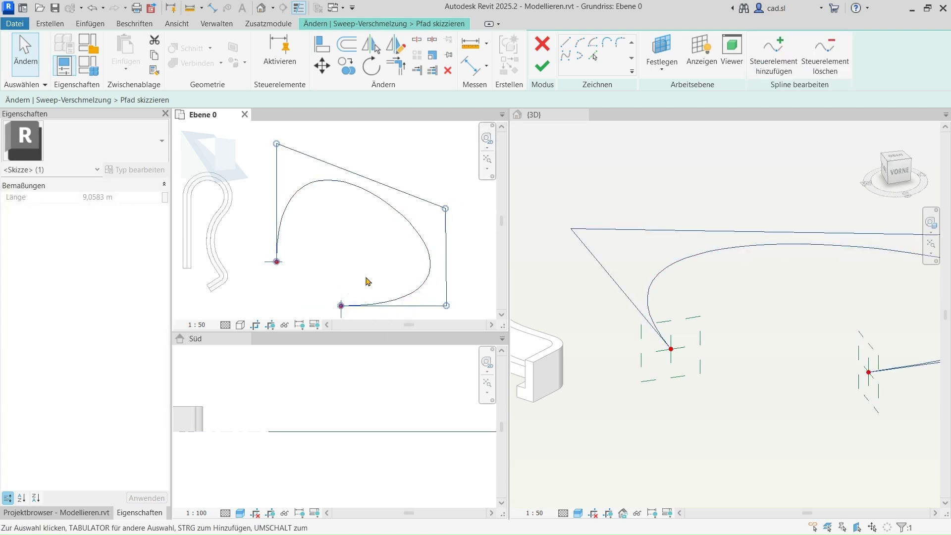
left_click(350, 261)
Finish the sweep blend's path sketch and frame the path start in 3D.
middle_click_drag(338, 272, 336, 250)
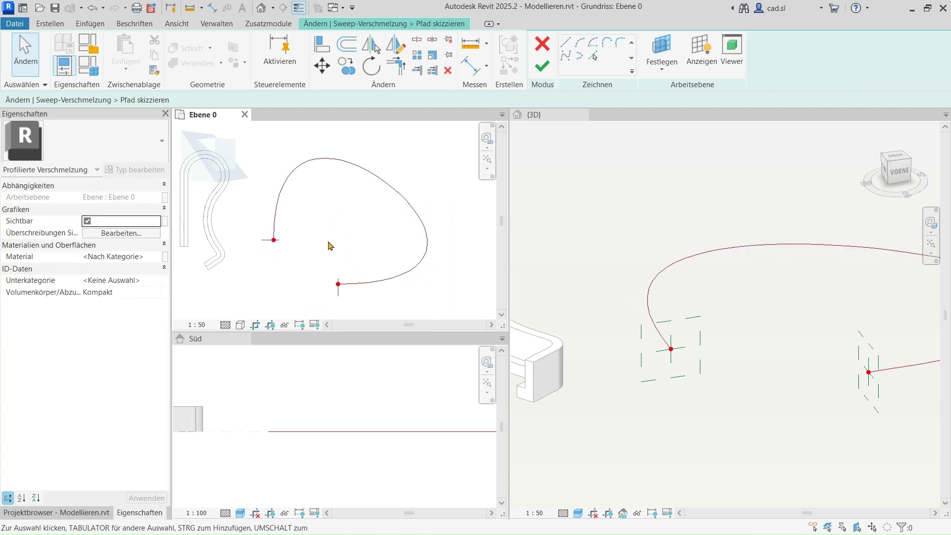
left_click(543, 63)
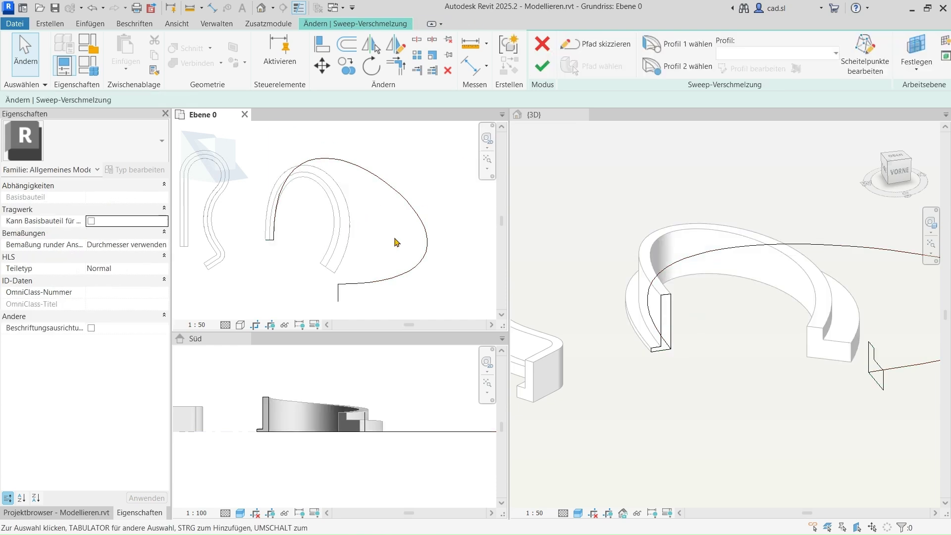
middle_click_drag(694, 401, 637, 360)
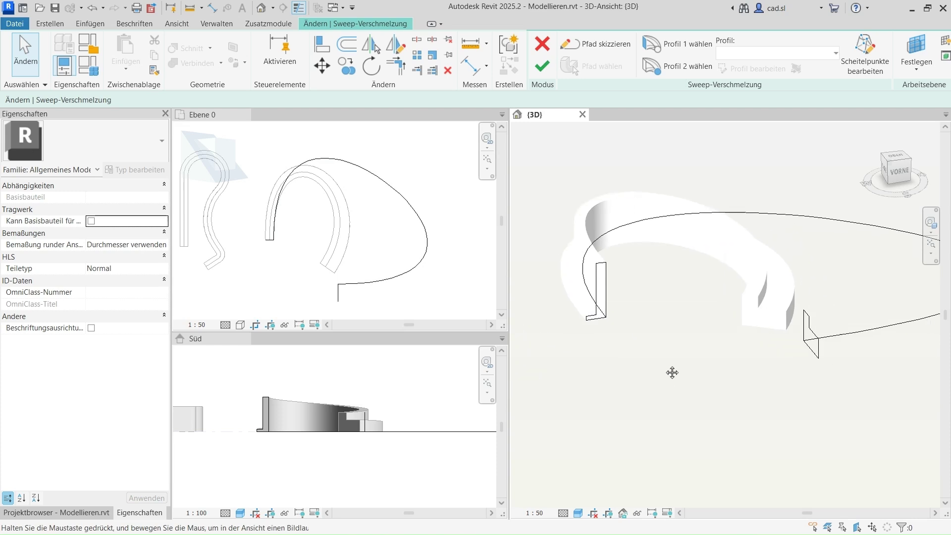
scroll(586, 338, "up", 1)
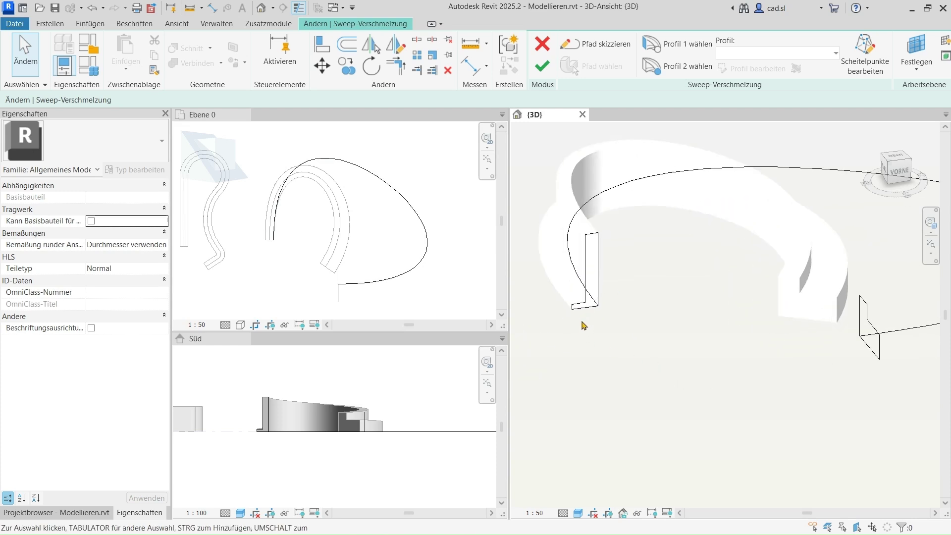
scroll(583, 347, "up", 2)
Open the blend's first profile and move its bottom stub up to form a top notch.
left_click(685, 50)
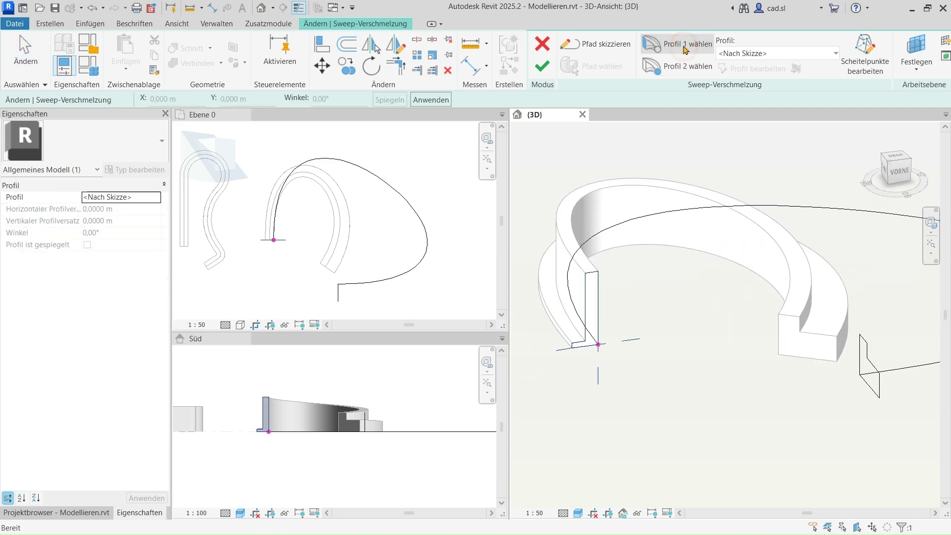
left_click(739, 69)
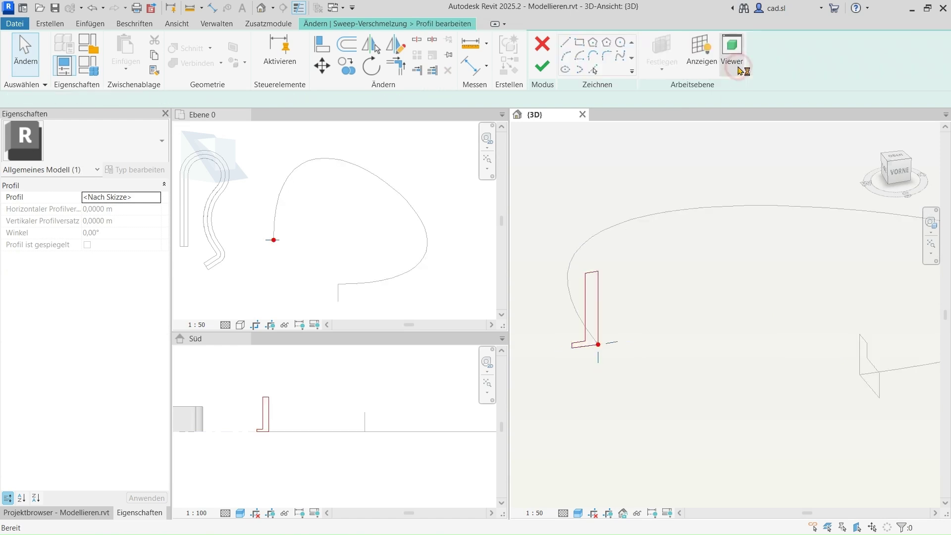
middle_click_drag(576, 397, 580, 407)
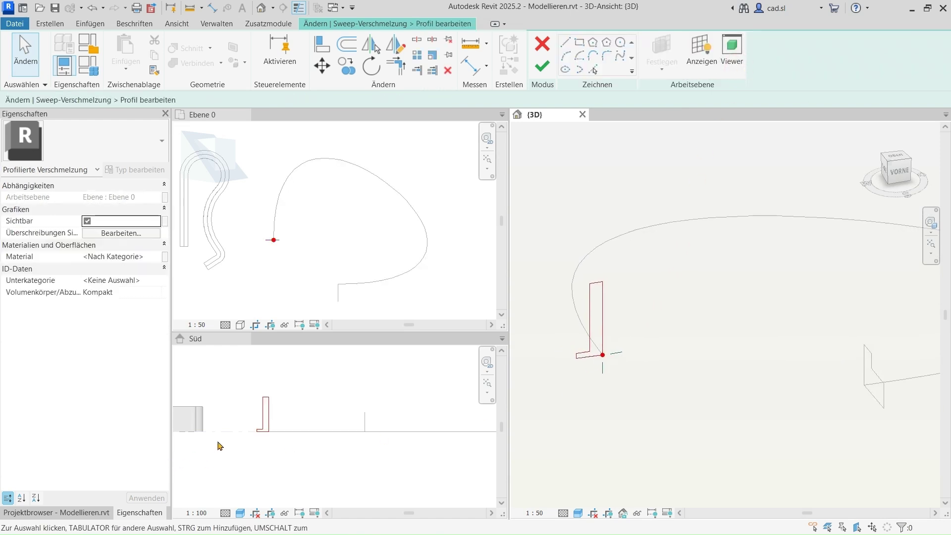
scroll(257, 445, "up", 2)
middle_click_drag(257, 430, 305, 407)
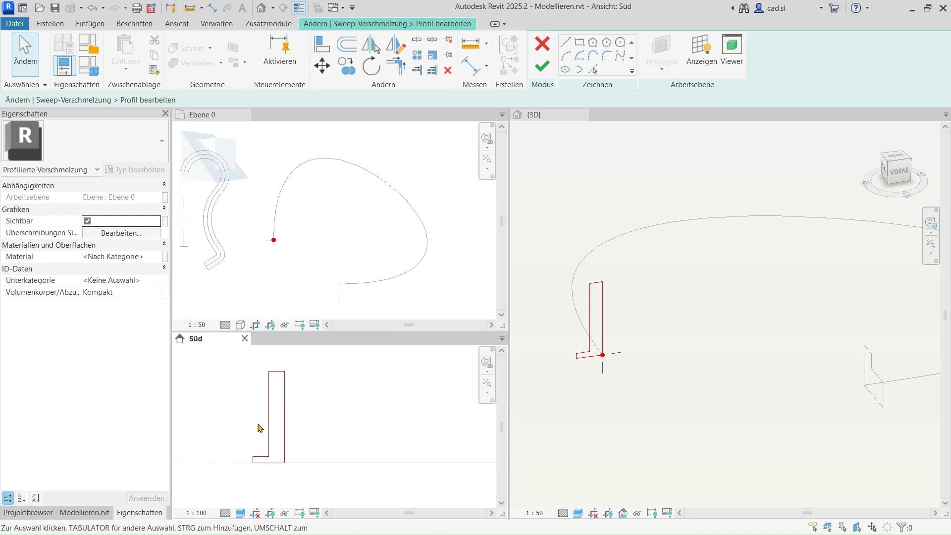
left_click(257, 457)
mouse_move(256, 455)
left_mouse_down()
mouse_move(255, 400)
mouse_move(274, 435)
left_mouse_up()
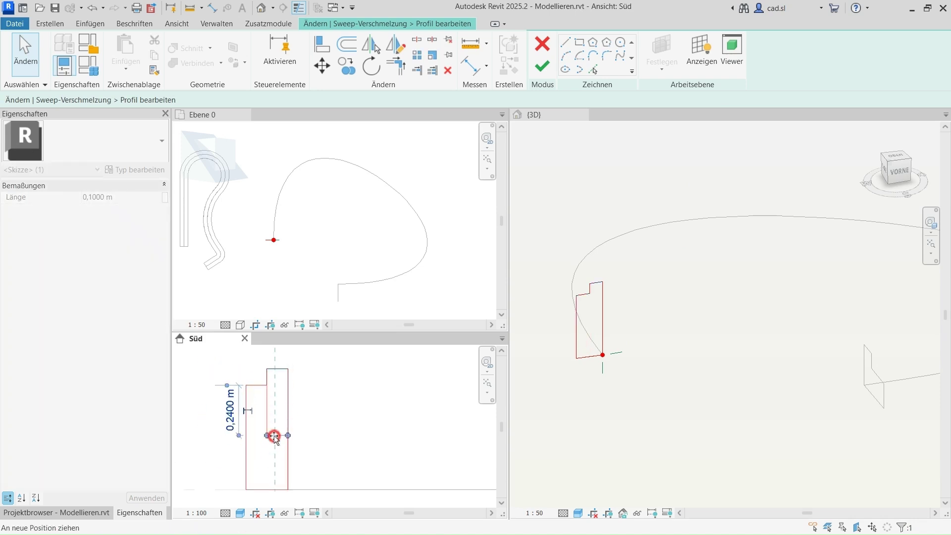
Delete the top edge segments, shift the left edge out, slope the top-left corner, and finish profile 1.
left_click(258, 384)
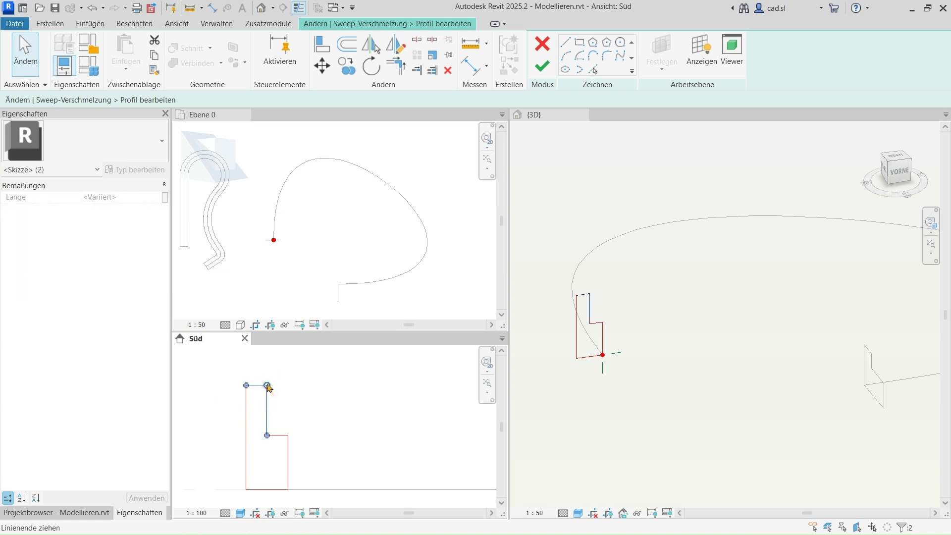
key("Delete")
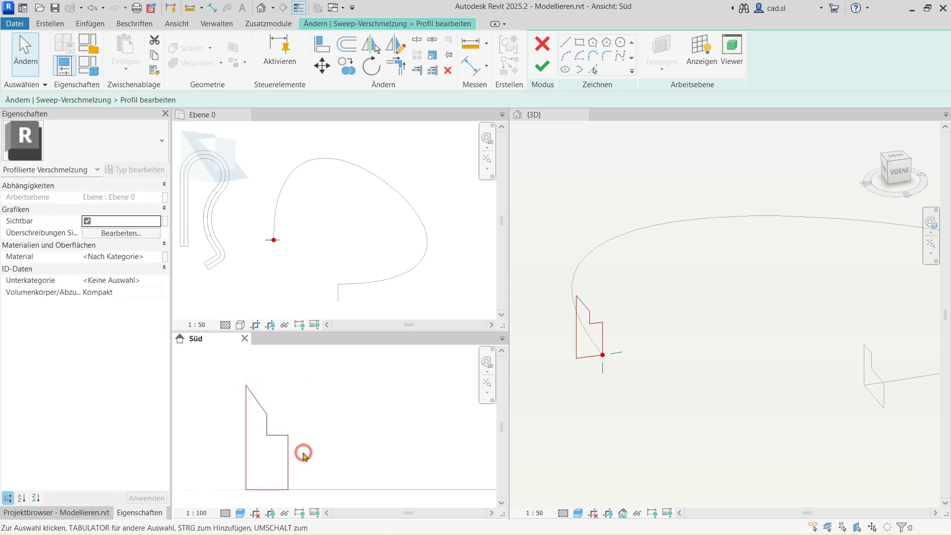
left_click_drag(246, 442, 233, 445)
left_click(285, 396)
left_click_drag(218, 382, 229, 382)
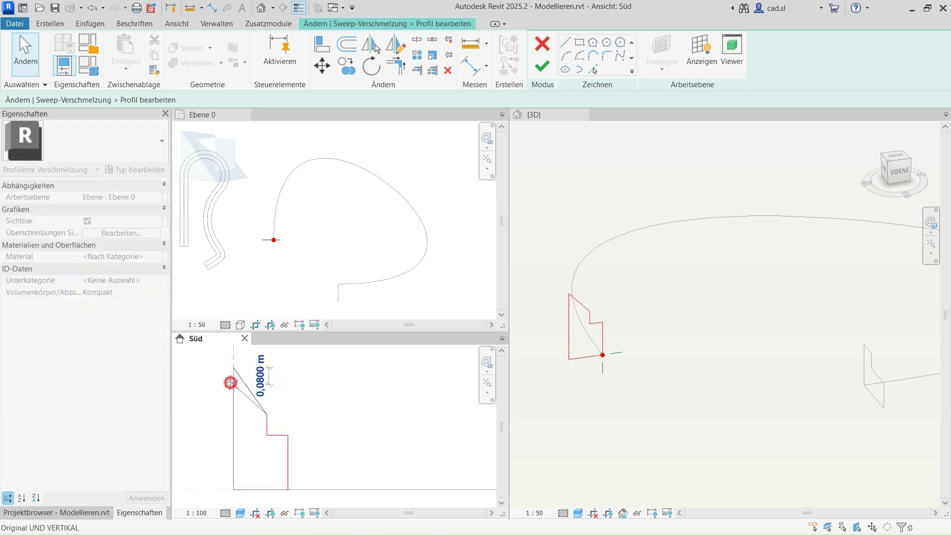
left_click(314, 385)
scroll(328, 425, "down", 1)
left_click(543, 68)
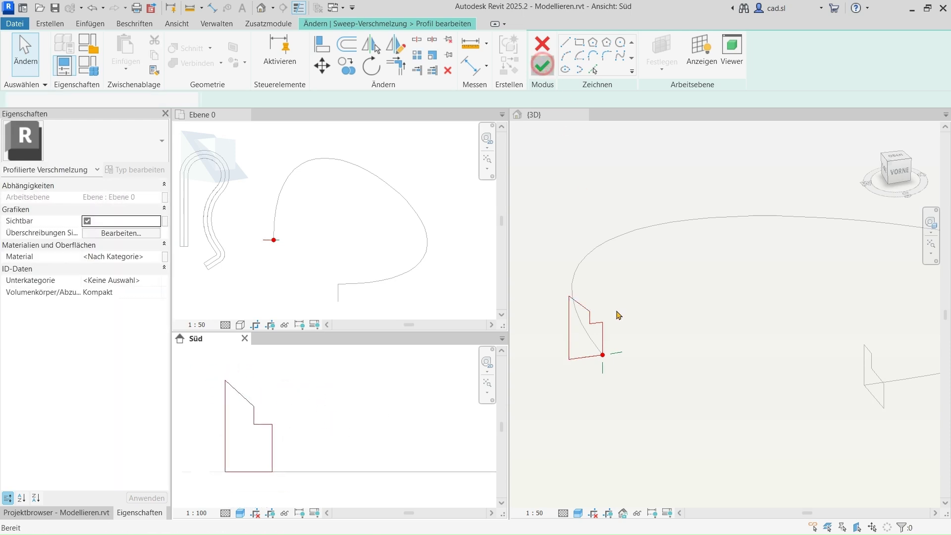
Orbit to the path's far end and open the blend's second profile for editing.
left_click(739, 413)
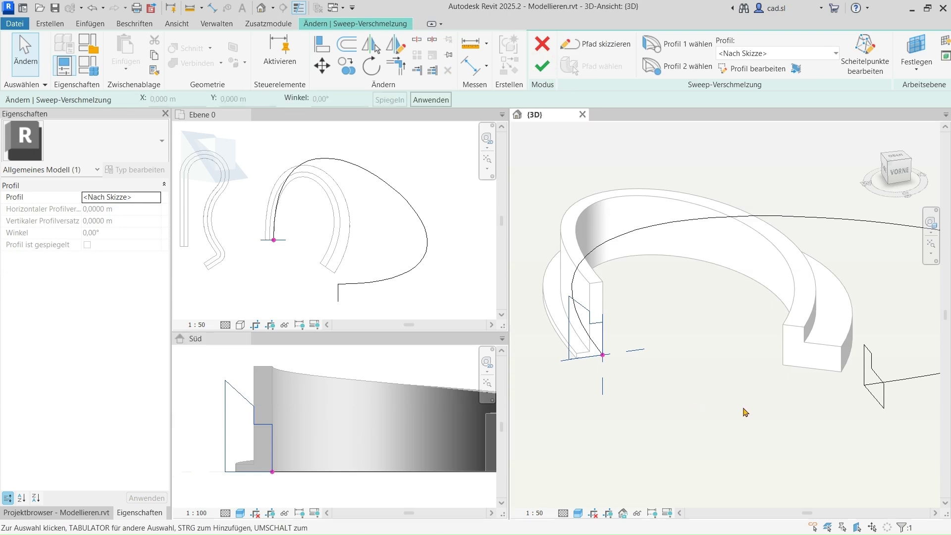
mouse_move(742, 410)
middle_mouse_down("shift")
mouse_move(765, 416)
mouse_move(857, 325)
mouse_move(801, 203)
middle_mouse_up("shift")
left_click(676, 66)
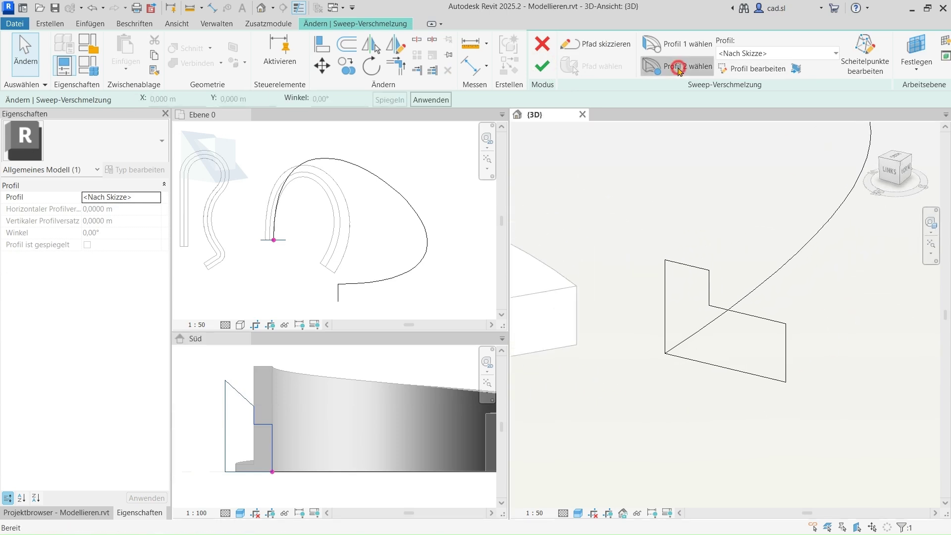
left_click(752, 70)
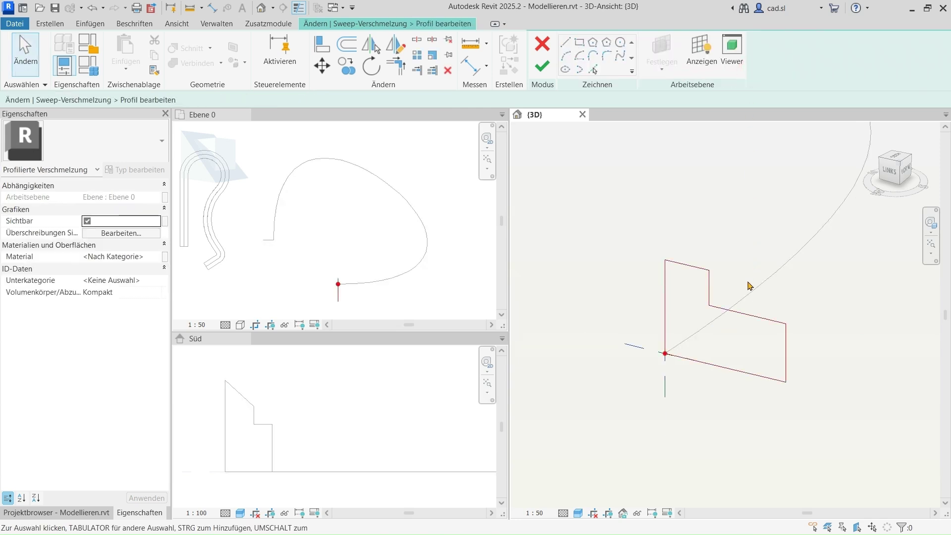
Drag profile 2's upper edges into a raised stepped top and finish the profile.
left_click_drag(752, 322, 682, 307)
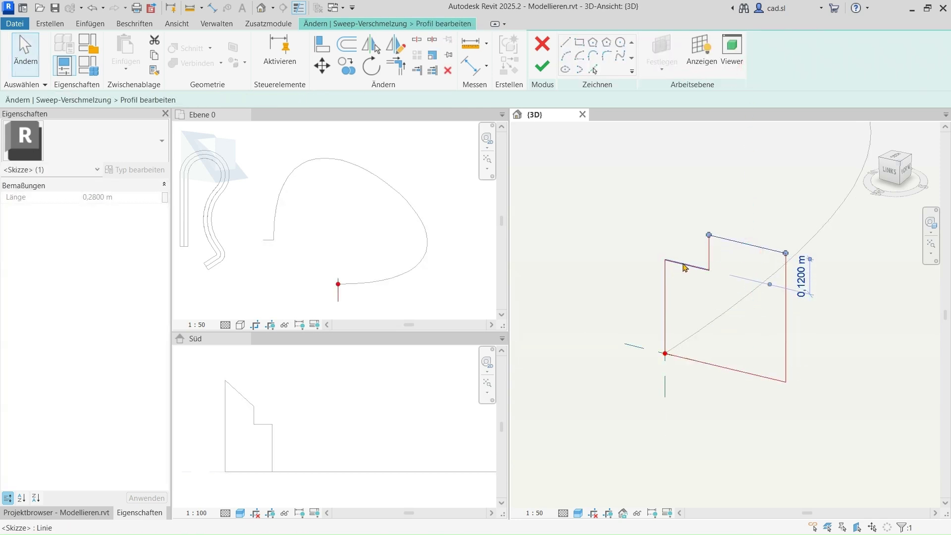
mouse_move(726, 206)
left_mouse_down()
mouse_move(697, 248)
mouse_move(708, 253)
left_mouse_up()
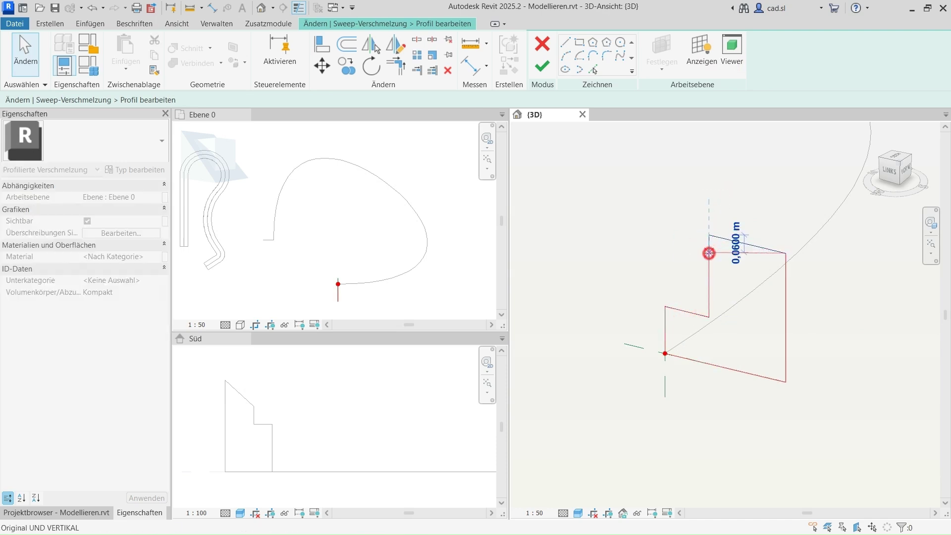
left_click(787, 255)
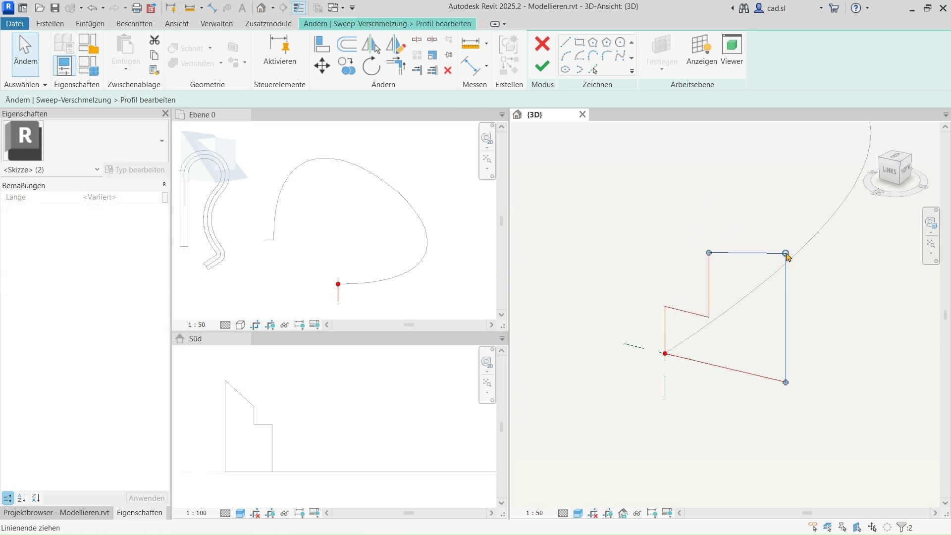
left_click(820, 352)
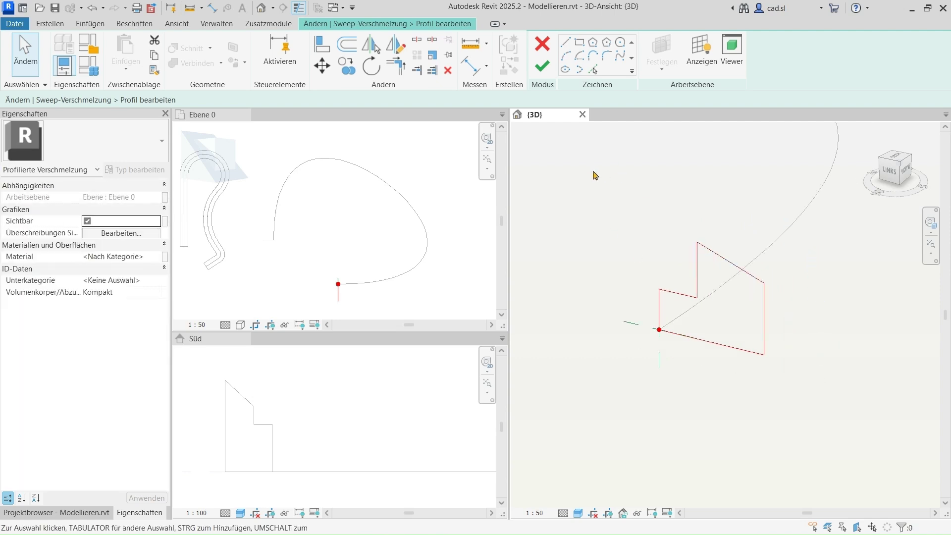
mouse_move(592, 177)
middle_mouse_down("shift")
mouse_move(836, 280)
mouse_move(697, 269)
middle_mouse_up("shift")
scroll(317, 387, "down", 3)
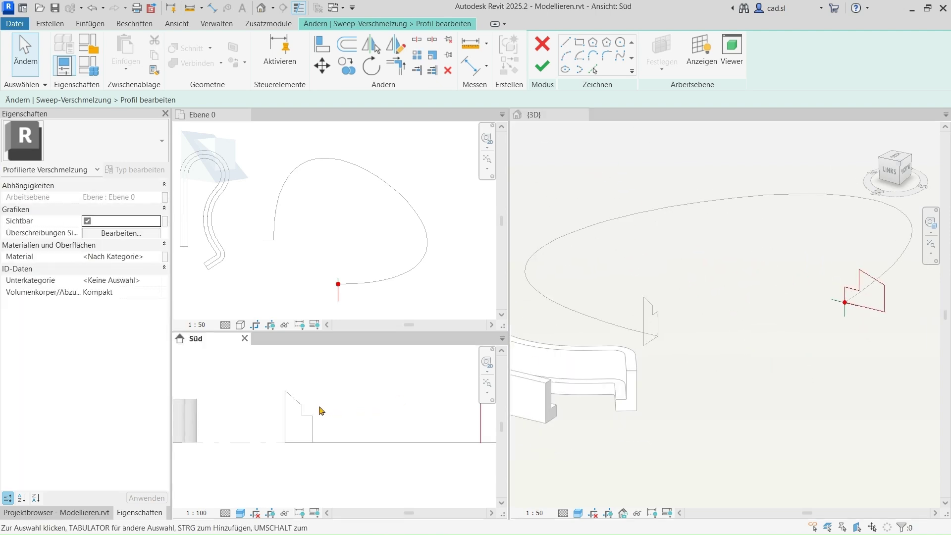
middle_click_drag(299, 407, 290, 410)
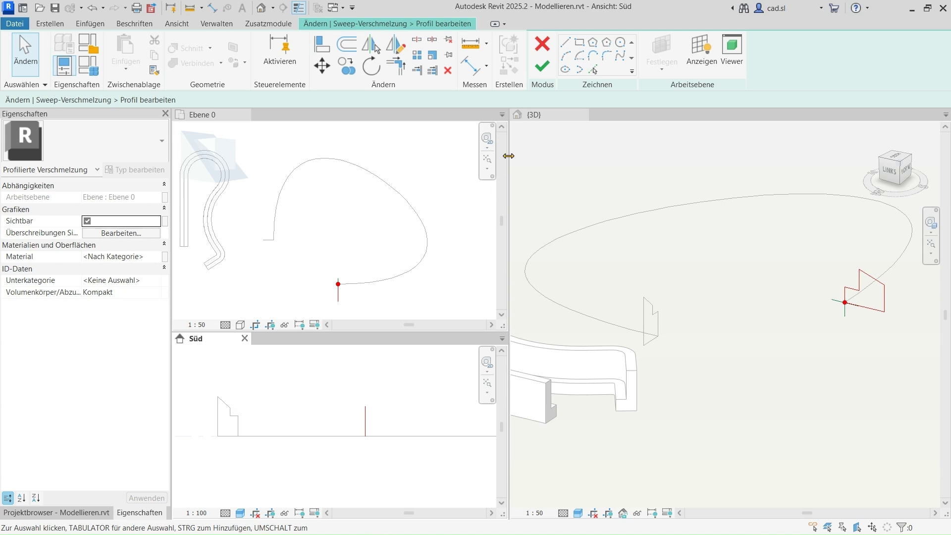
left_click(542, 68)
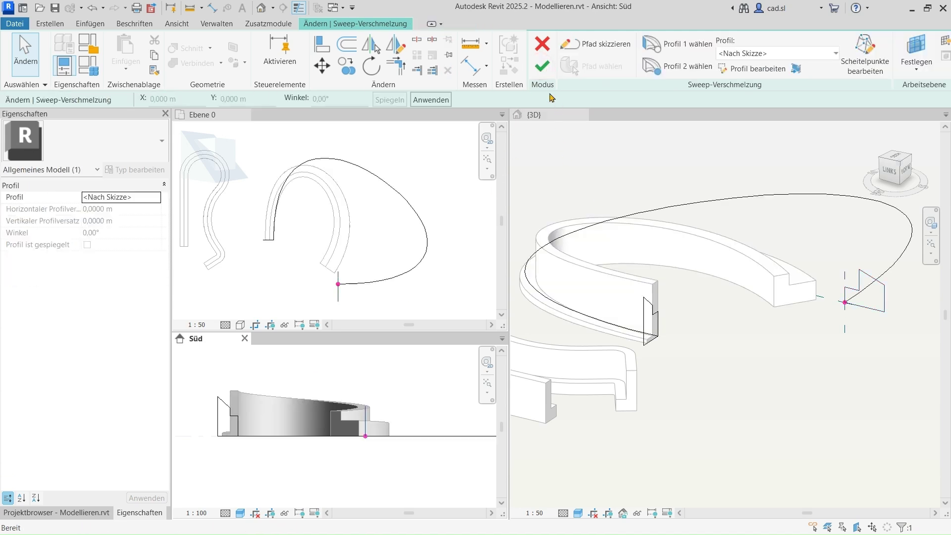
Finish the sweep blend, then finish the in-place model.
left_click(542, 66)
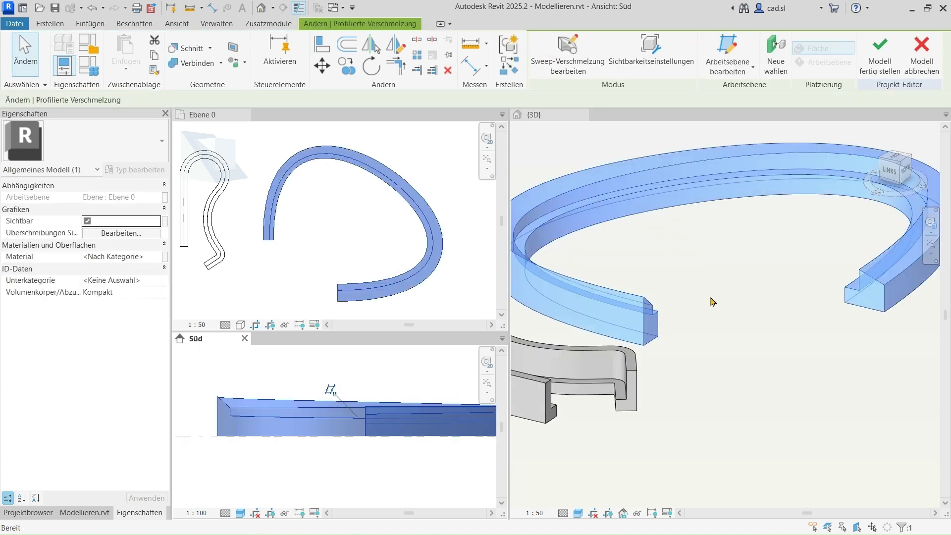
left_click(712, 302)
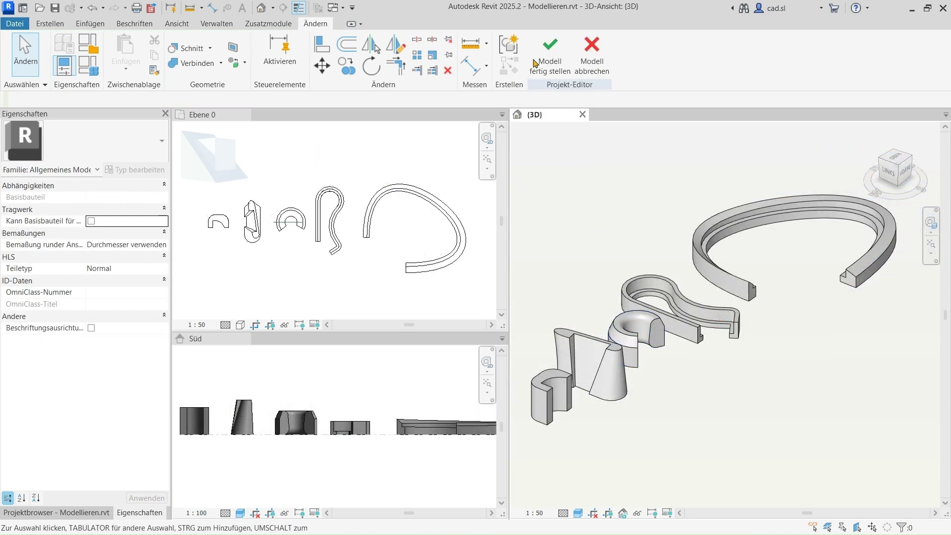
left_click(536, 64)
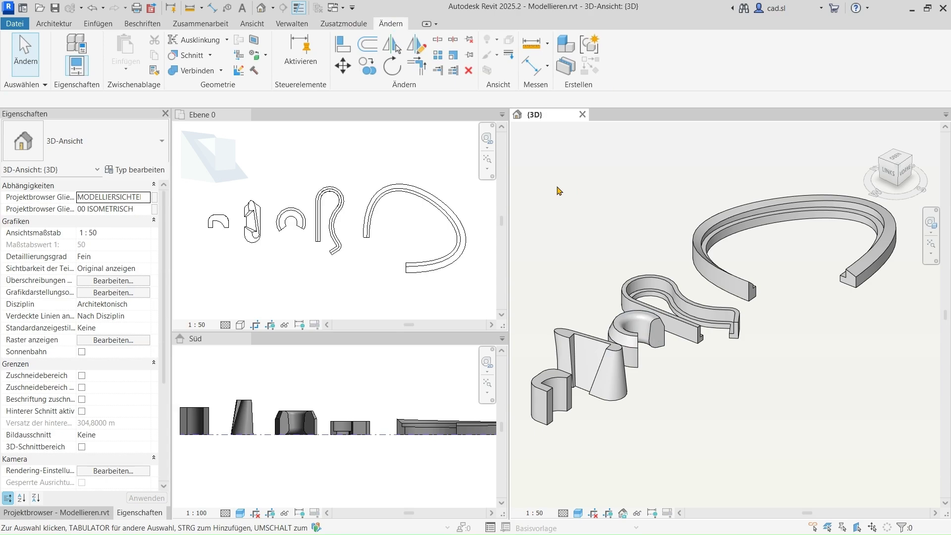